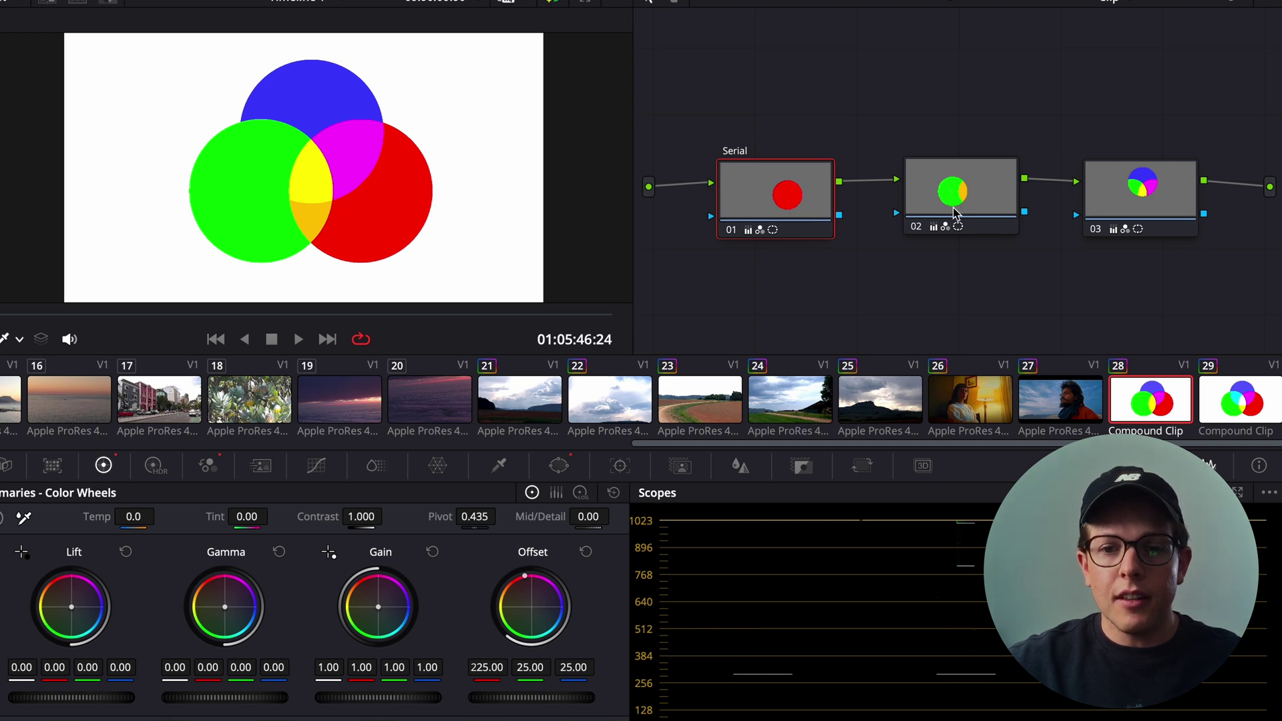
Disable serial nodes 03 and 02 on clip 28 and select node 01
click(1116, 197)
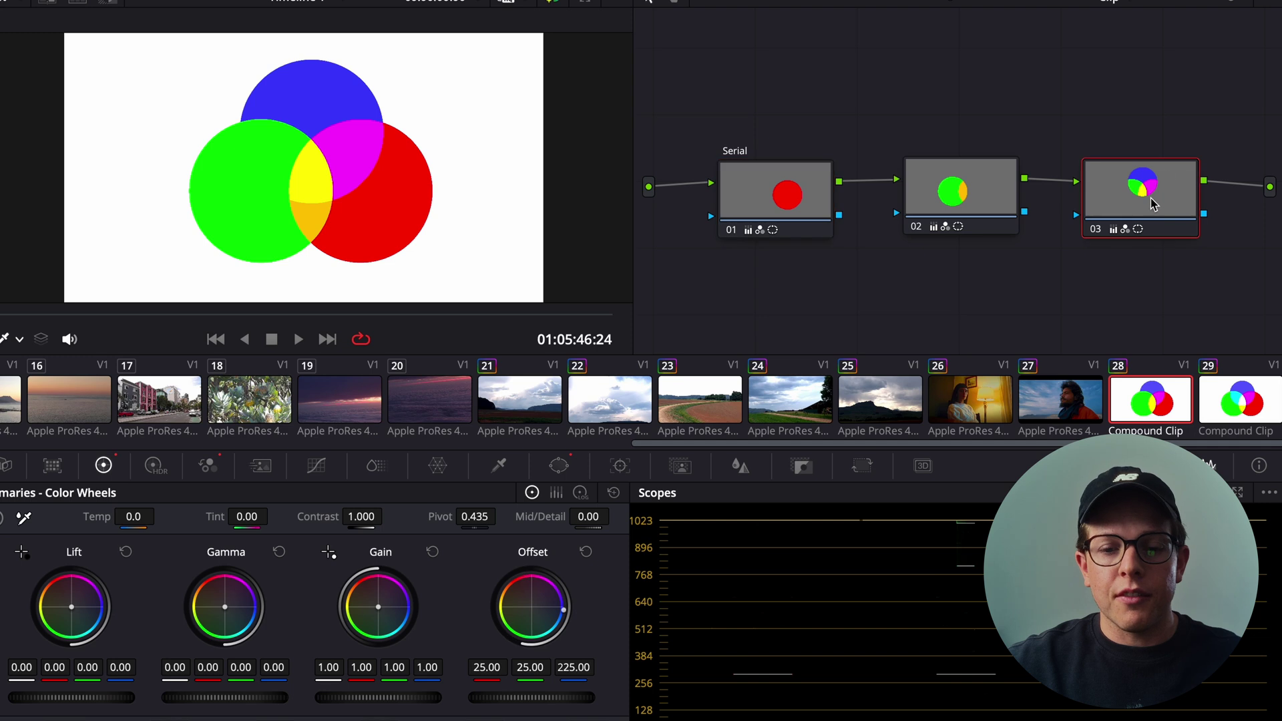
key(ctrl+d)
click(1004, 210)
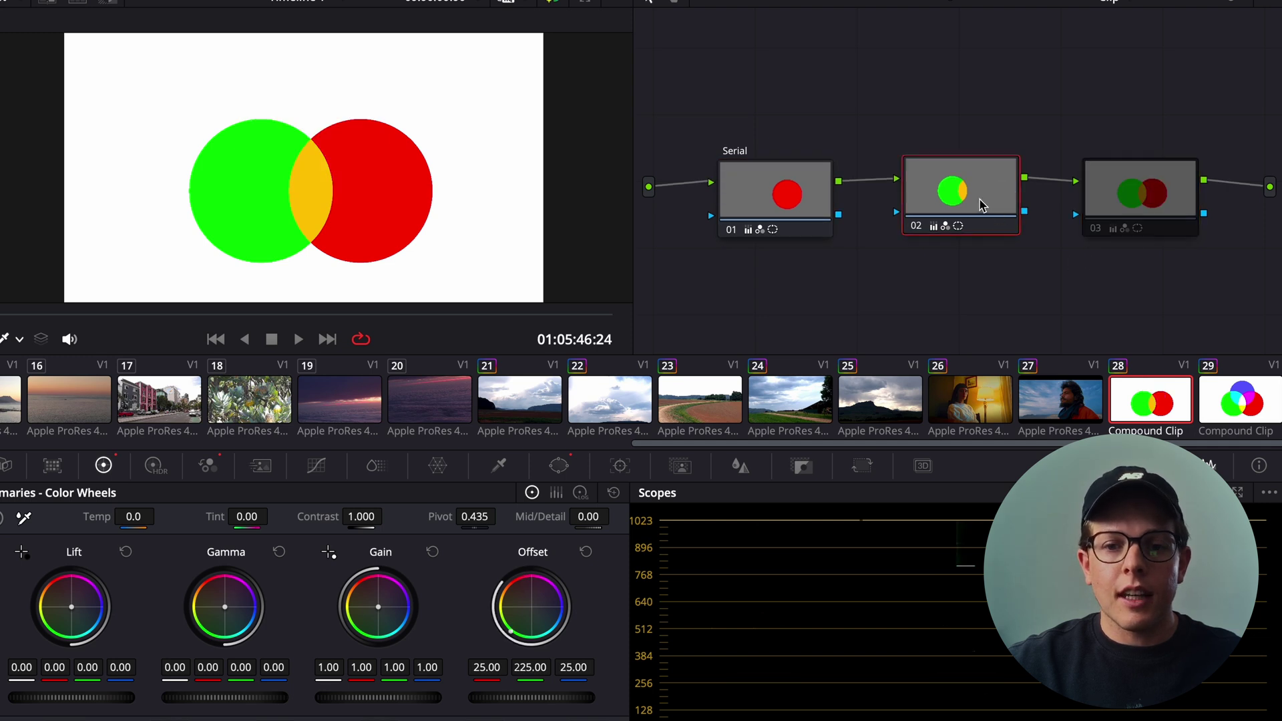
key(ctrl+d)
click(816, 223)
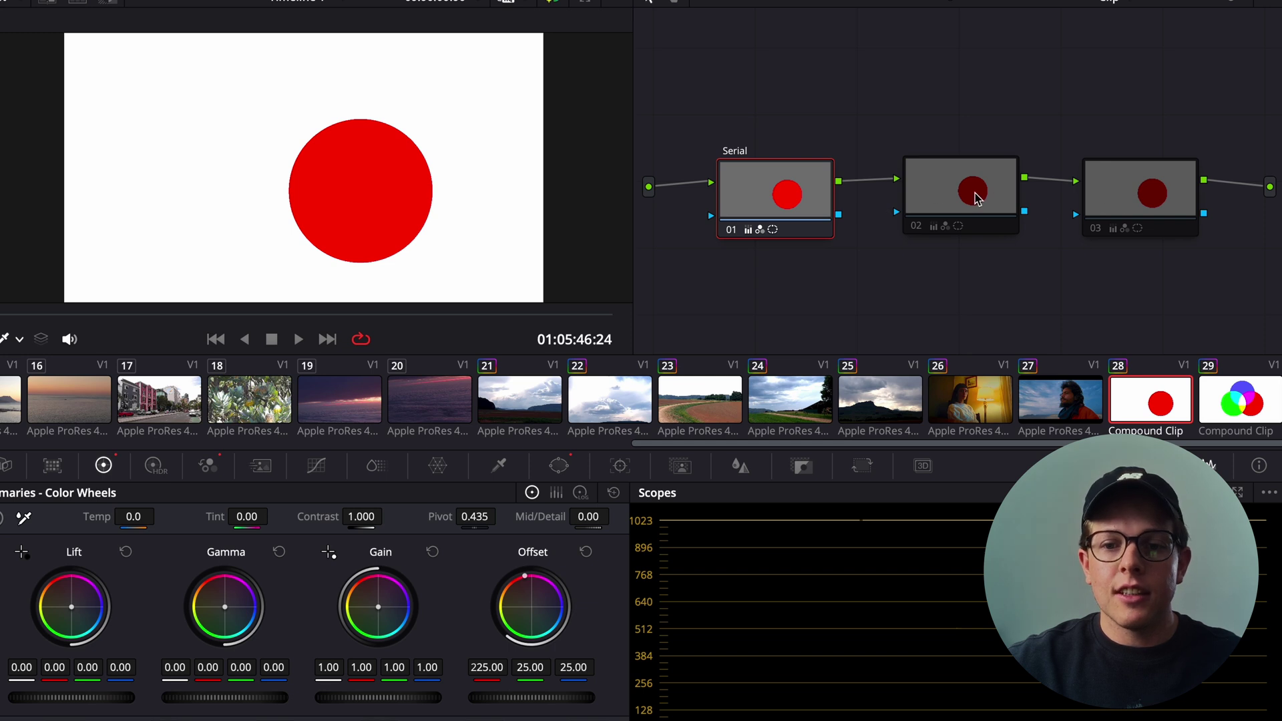
Move serial nodes 02 and 03 closer to node 01, and enable both again
drag(975, 197, 953, 197)
drag(1145, 194, 1123, 195)
click(964, 226)
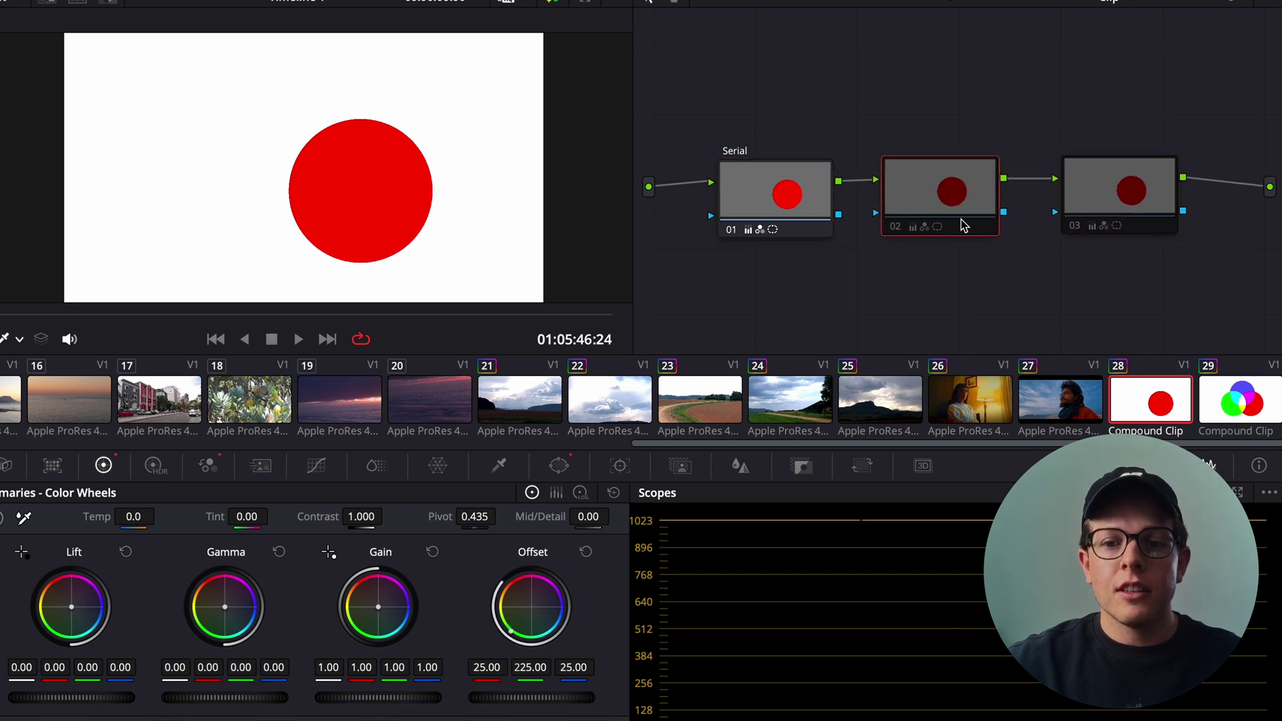
key(ctrl+d)
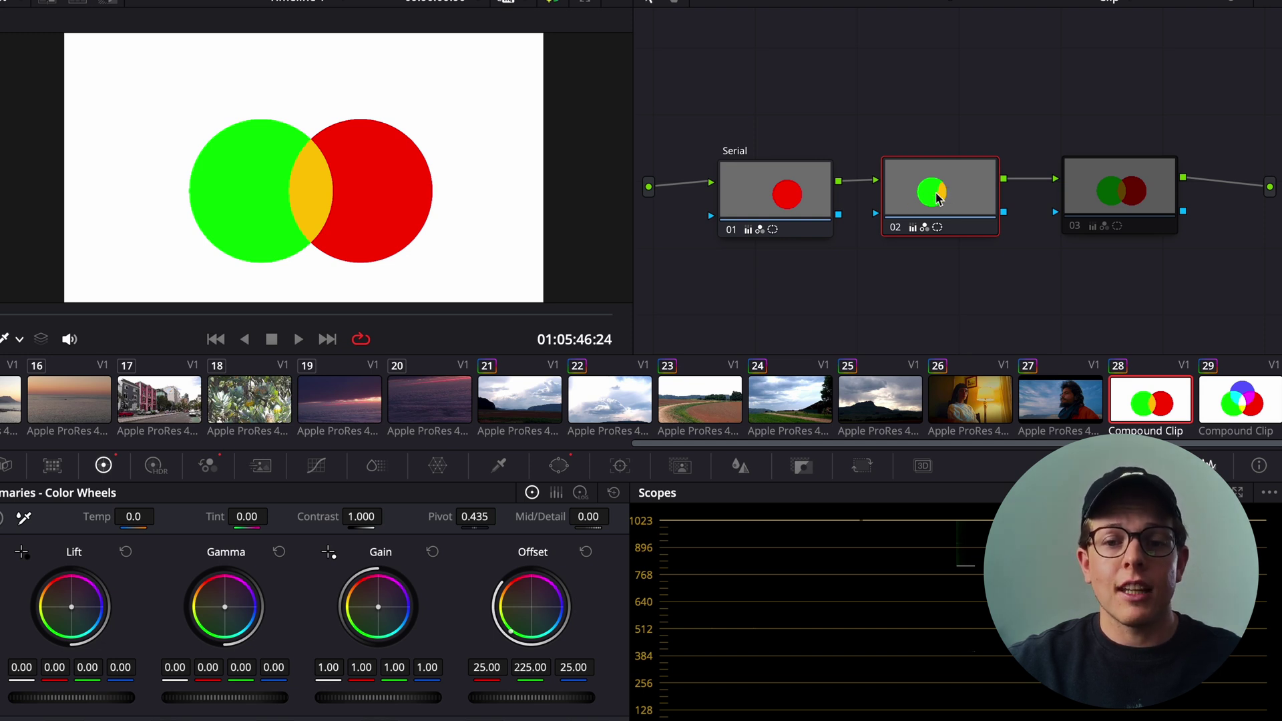
click(1105, 197)
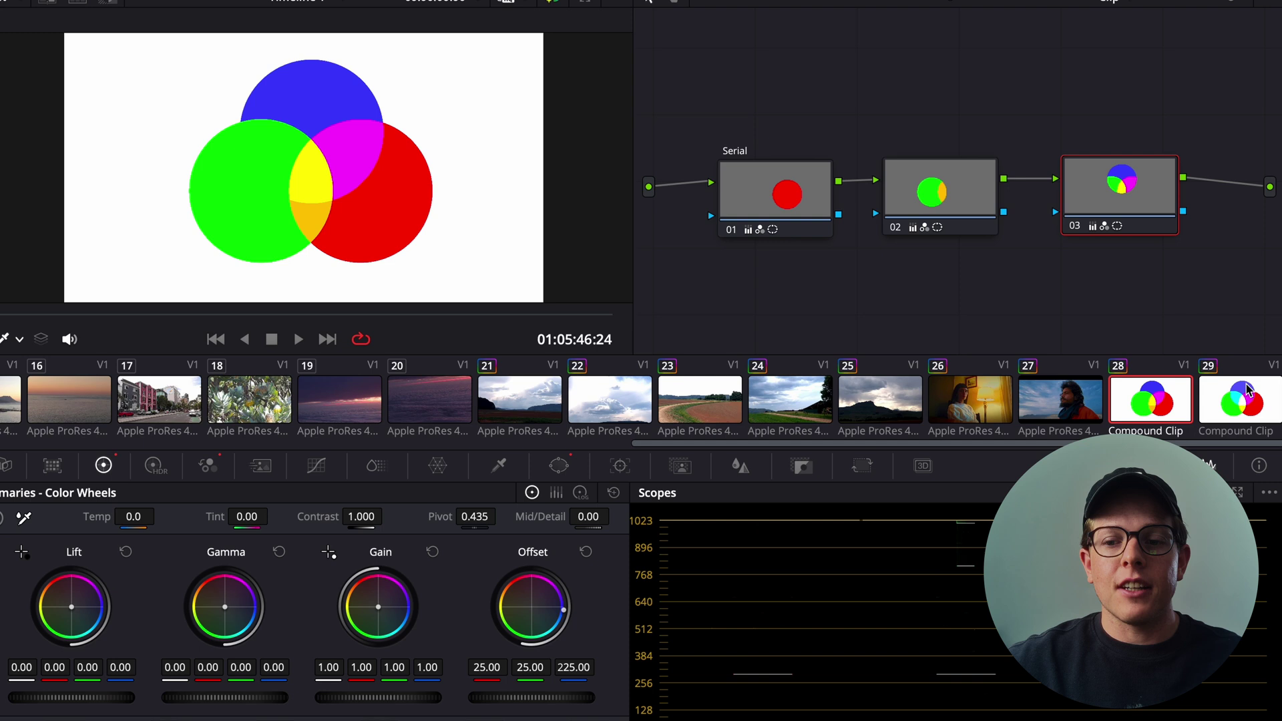
Load clip 29 and shift its three parallel nodes and the mixer node towards the middle of the node graph
click(1242, 394)
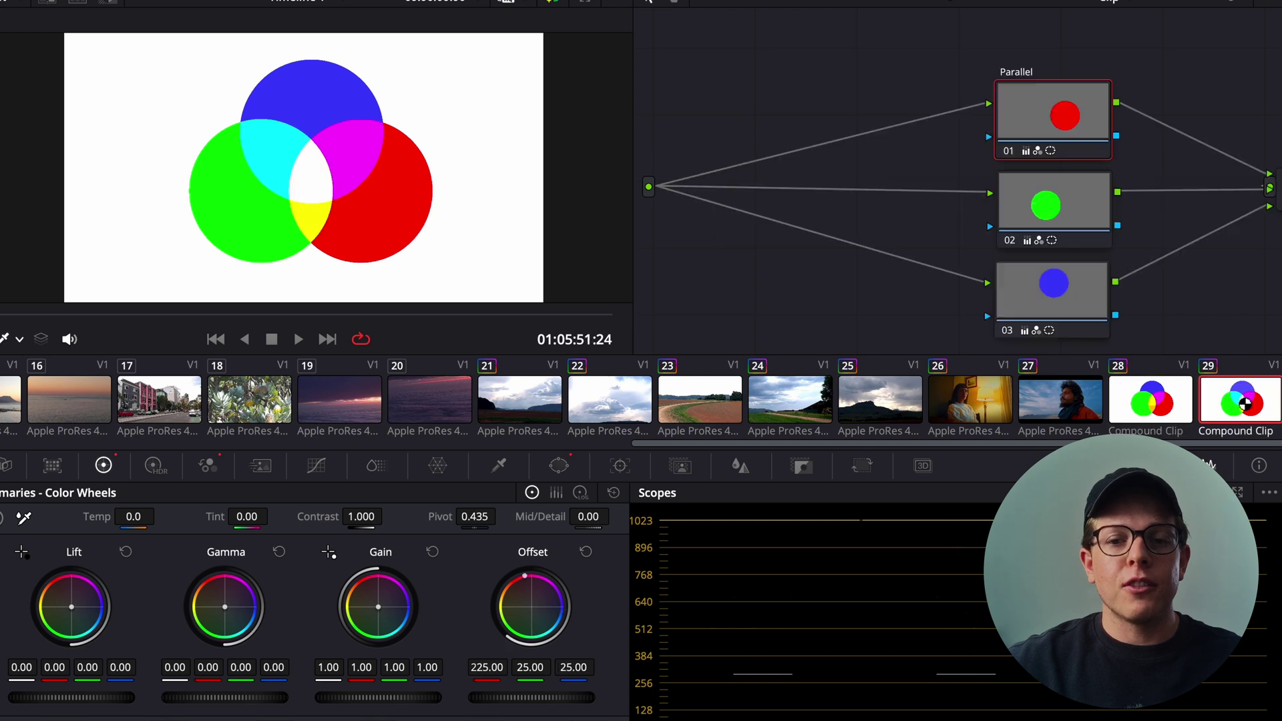
drag(1162, 298, 926, 101)
click(1218, 241)
drag(1269, 187, 1143, 186)
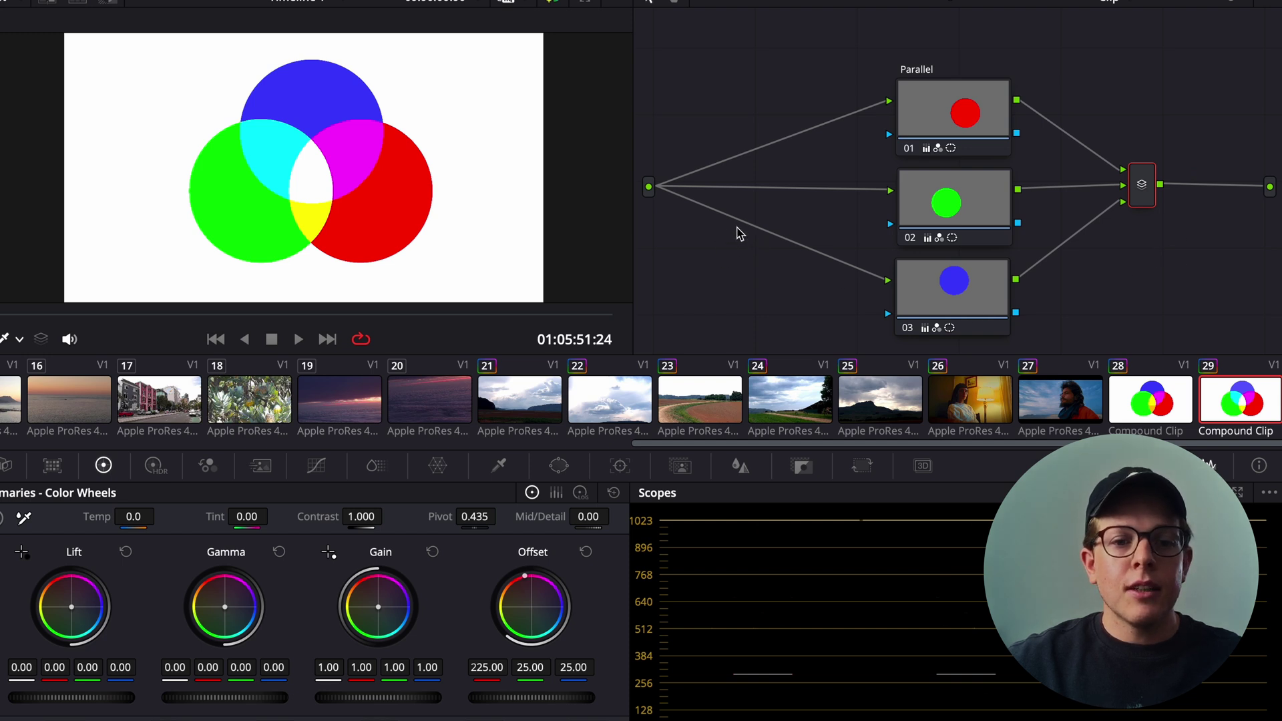
Enlarge the overlapping circles in the viewer with the clip thumbnails hidden, and nudge the mixer node
scroll(314, 179, up, 5)
scroll(330, 203, up, 4)
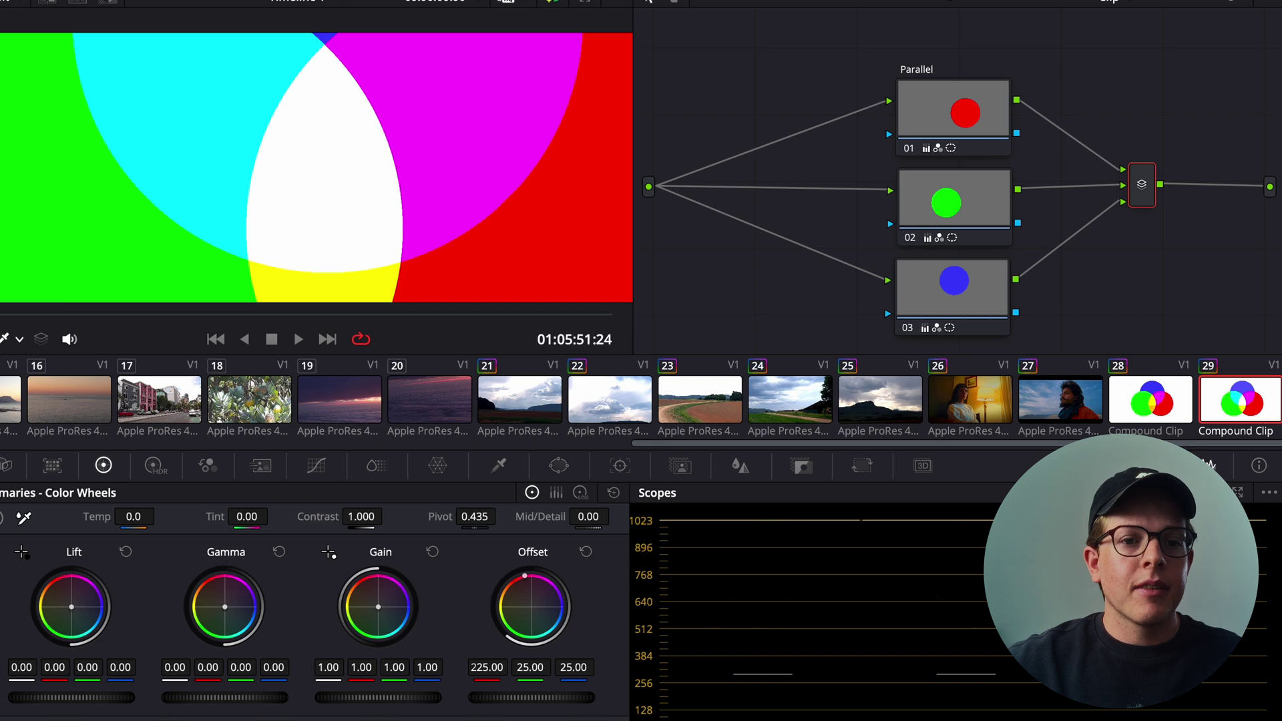
click(223, 1)
scroll(304, 177, down, 6)
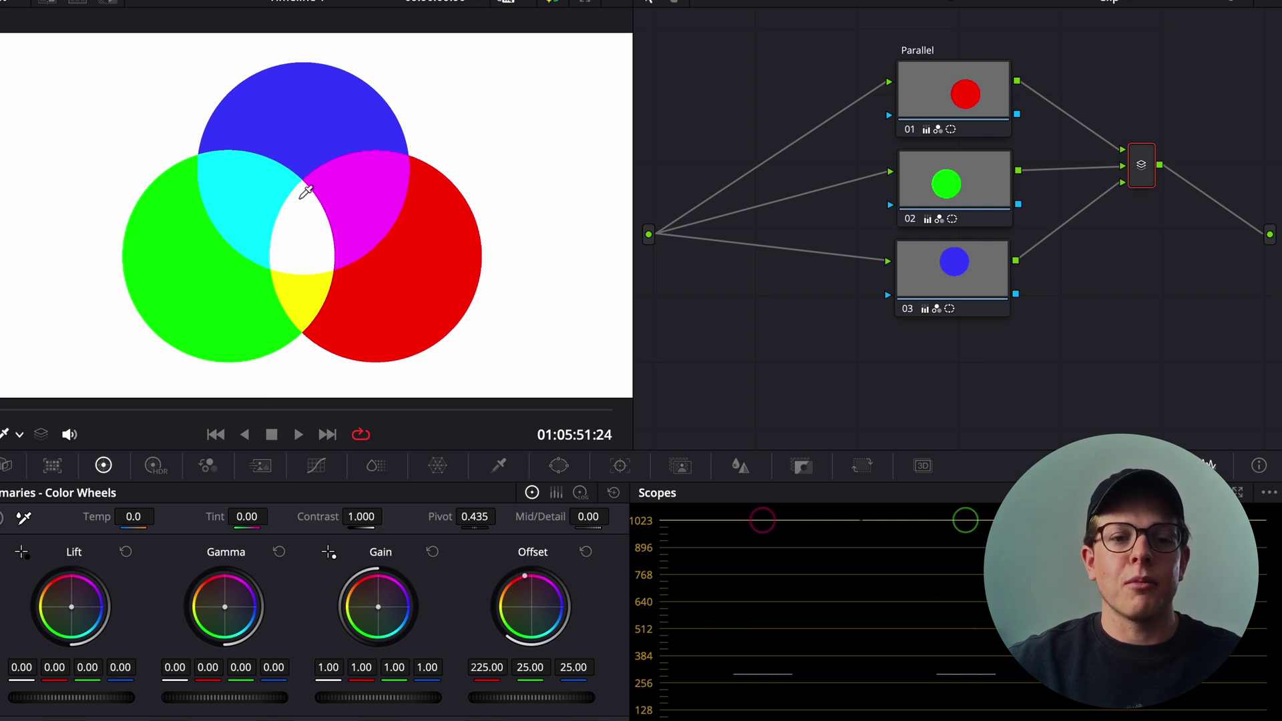
mouse_move(1142, 167)
mouse_down()
mouse_move(1182, 151)
mouse_move(1095, 188)
mouse_move(1133, 189)
mouse_up()
Compare the circle overlaps of serial clip 28 with those of parallel clip 29 in the enlarged viewer
click(360, 1)
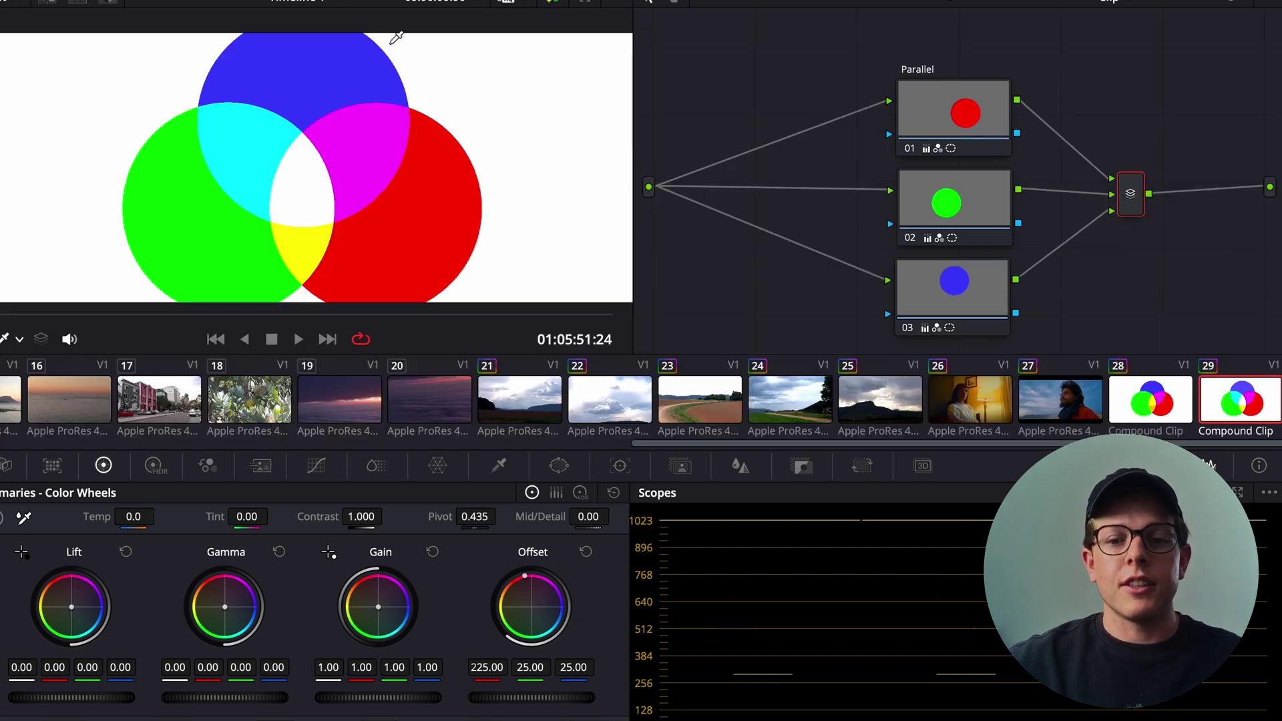
click(1167, 407)
click(1062, 2)
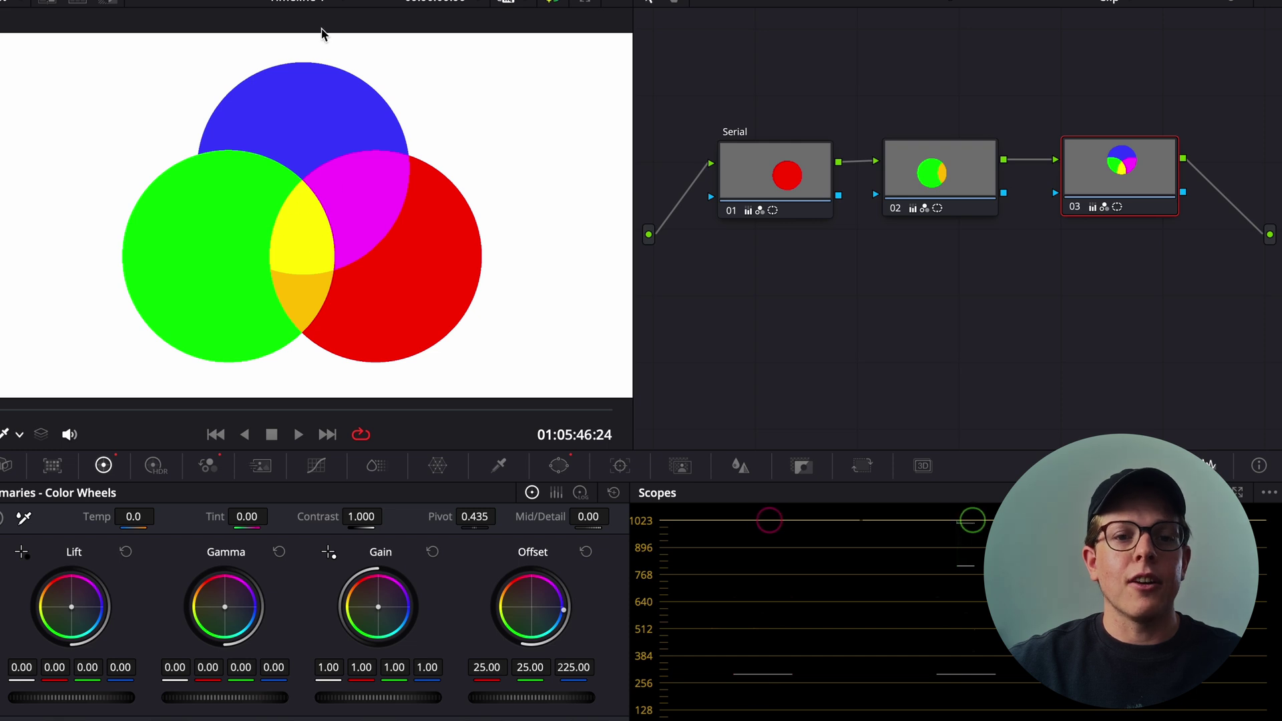
click(1062, 1)
click(1241, 405)
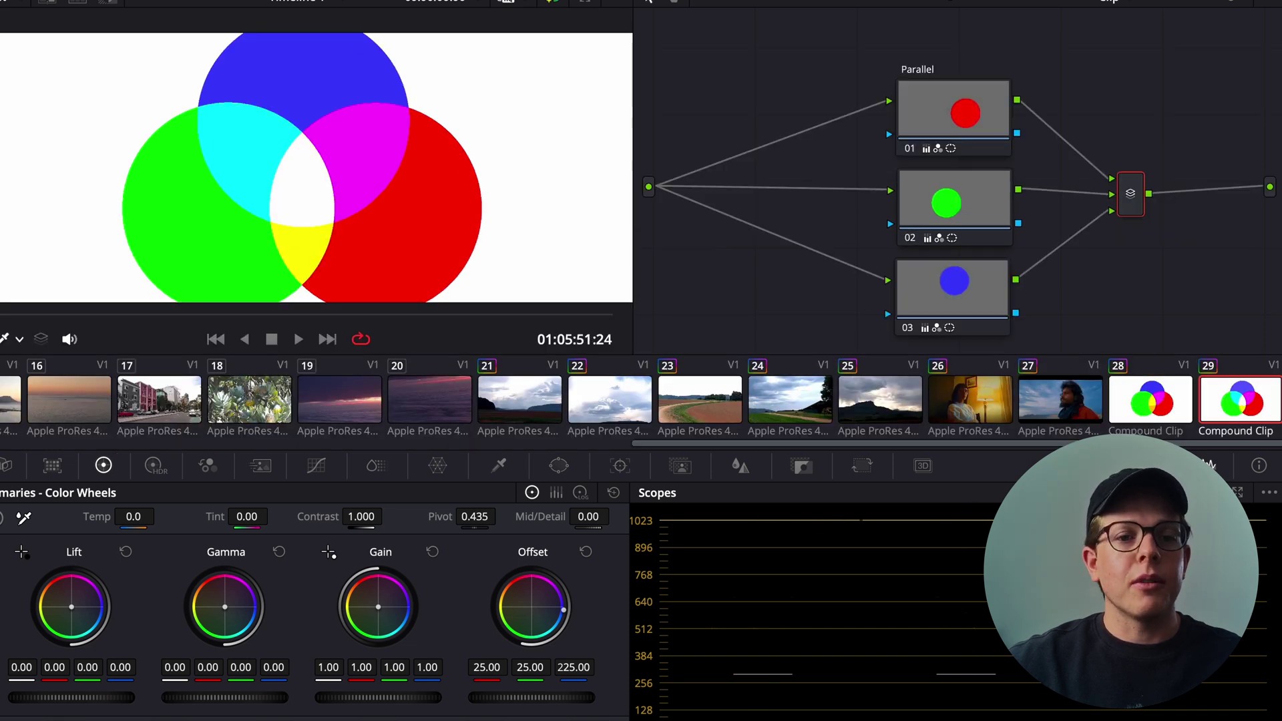
click(360, 2)
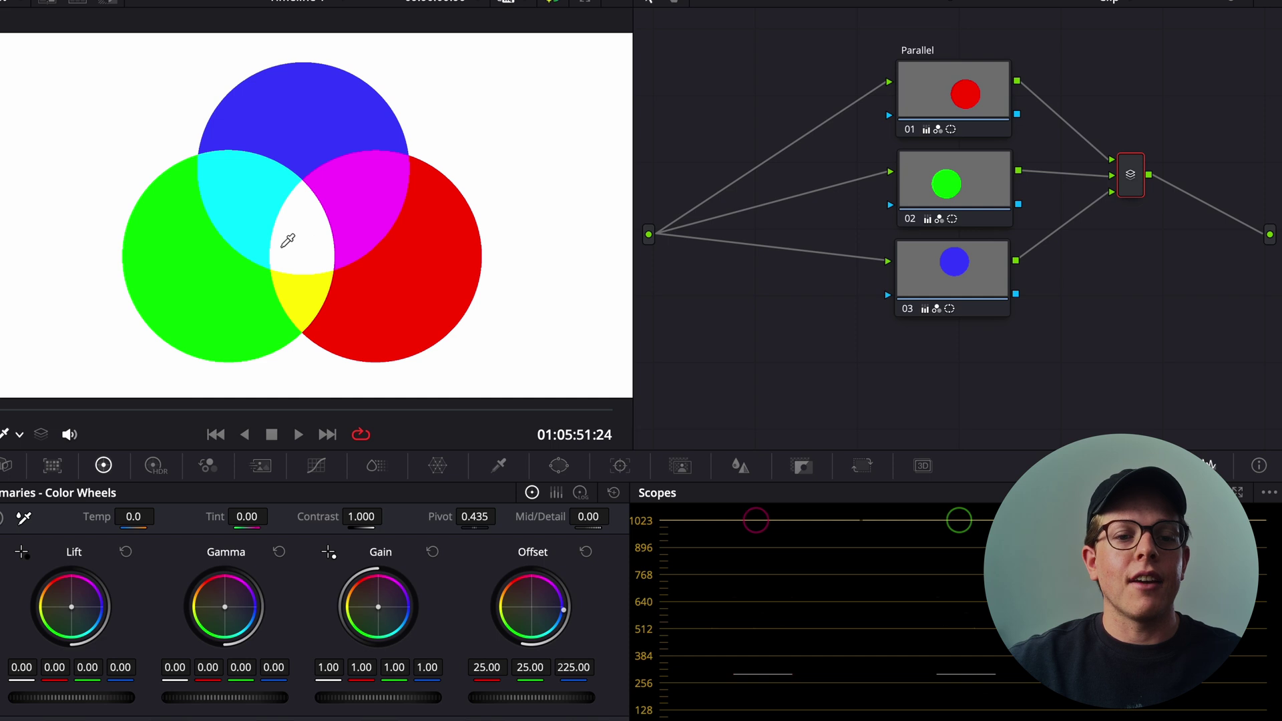
Move the three parallel nodes lower in the graph as a group, and lower the mixer node level with them
drag(968, 322, 979, 49)
drag(980, 117, 968, 143)
drag(1135, 182, 1127, 219)
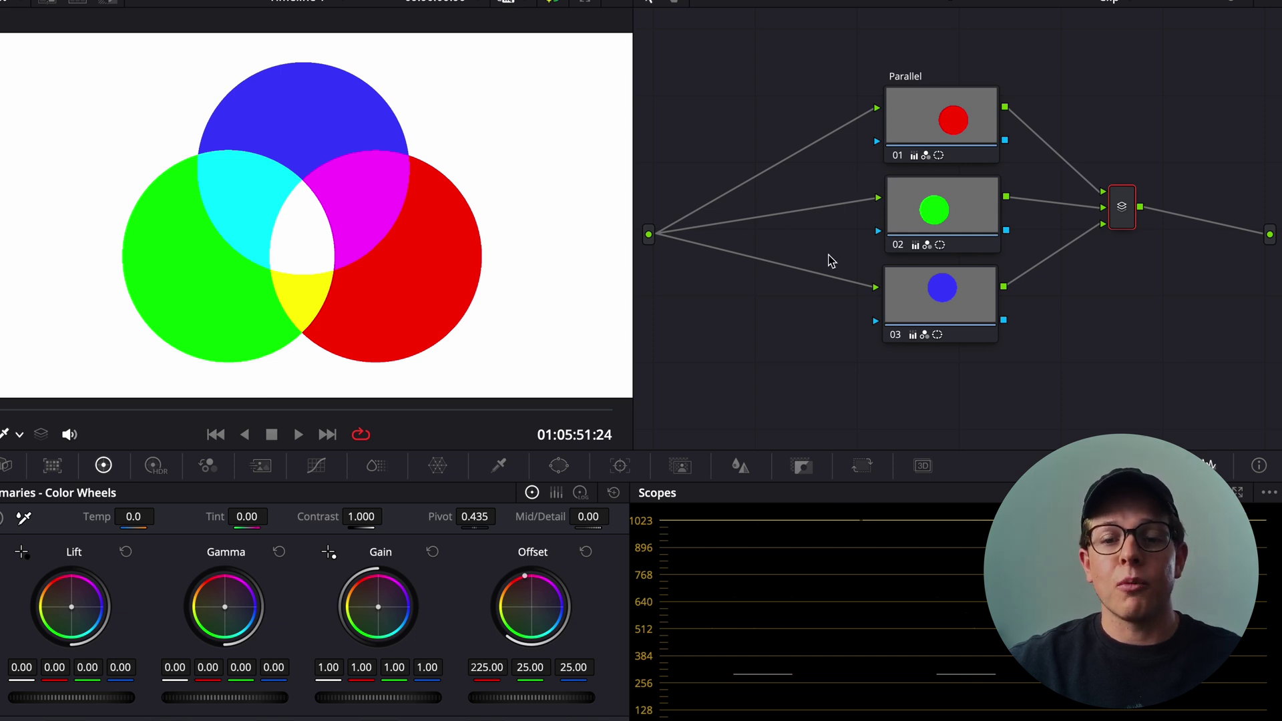
Spread parallel nodes 01, 02 and 03 farther apart vertically between the graph's source and output
drag(675, 197, 633, 267)
drag(1250, 191, 1276, 283)
drag(936, 206, 935, 215)
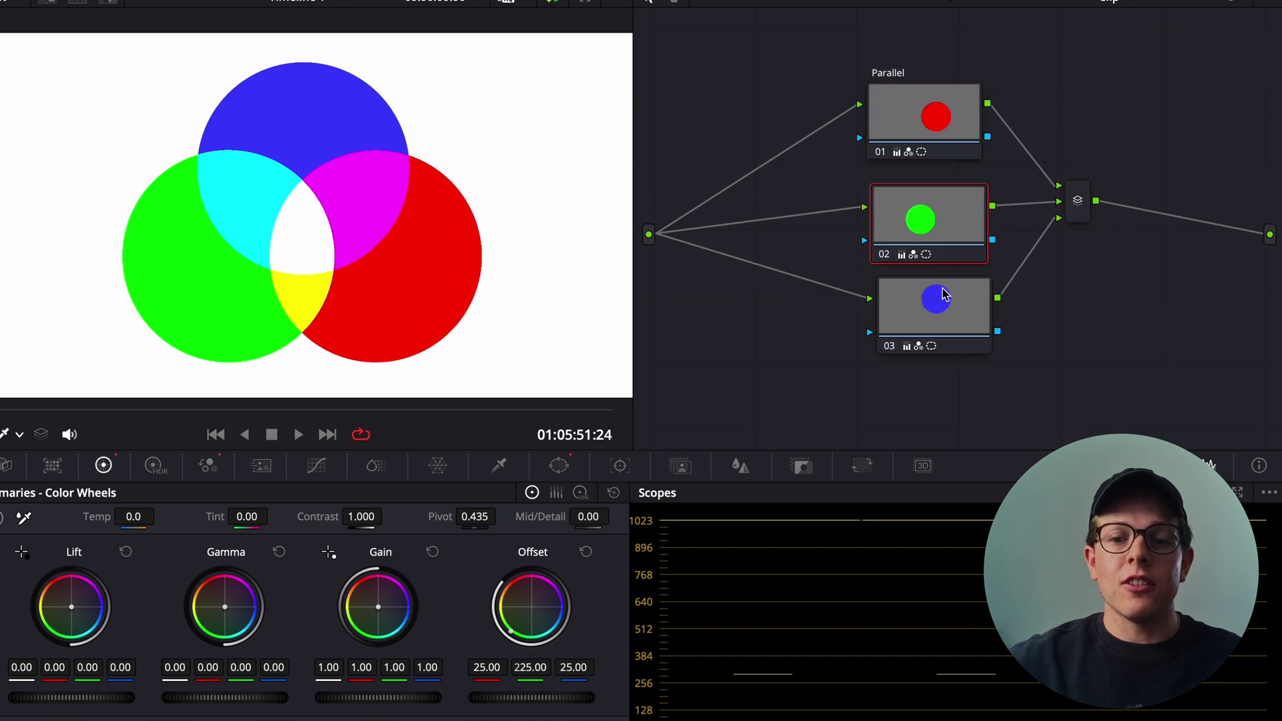
click(943, 294)
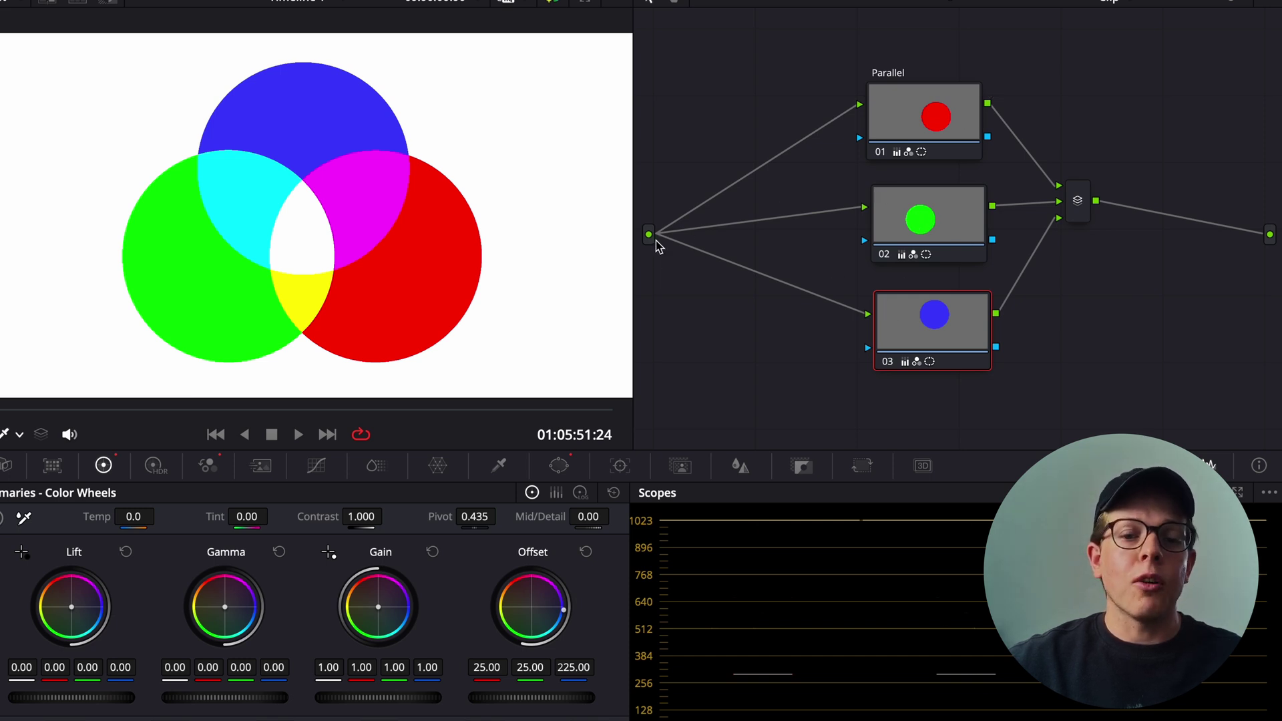
drag(917, 212, 910, 214)
mouse_move(911, 117)
mouse_down()
mouse_move(887, 85)
mouse_move(904, 101)
mouse_up()
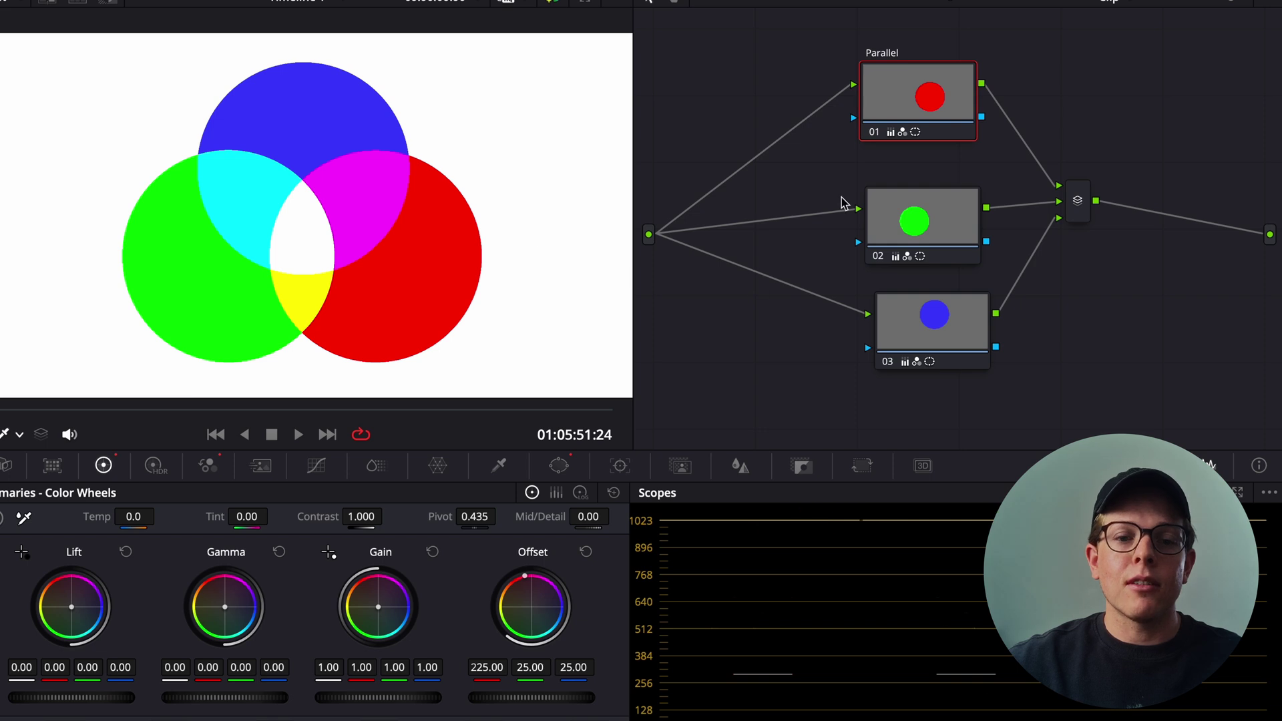
Arrange the three parallel nodes in an evenly spaced column and move the mixer node closer to them
drag(921, 107, 911, 117)
drag(938, 225, 929, 226)
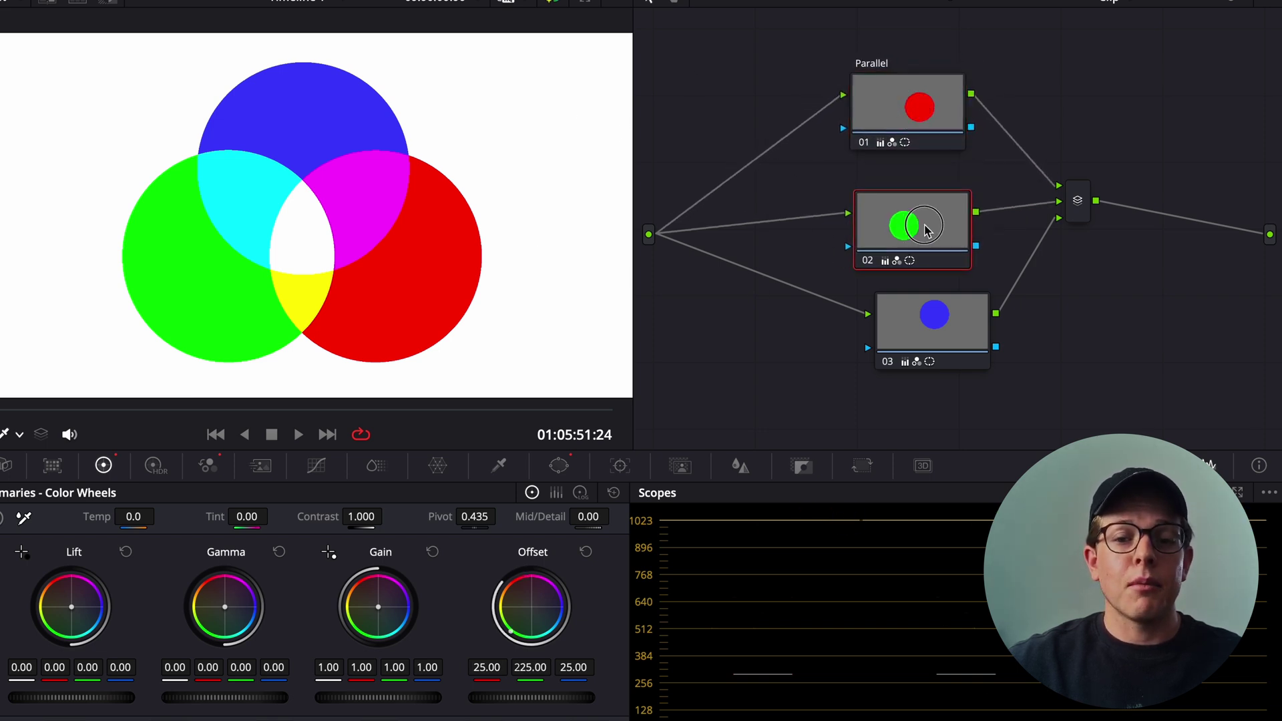
drag(944, 317, 931, 327)
drag(955, 103, 947, 94)
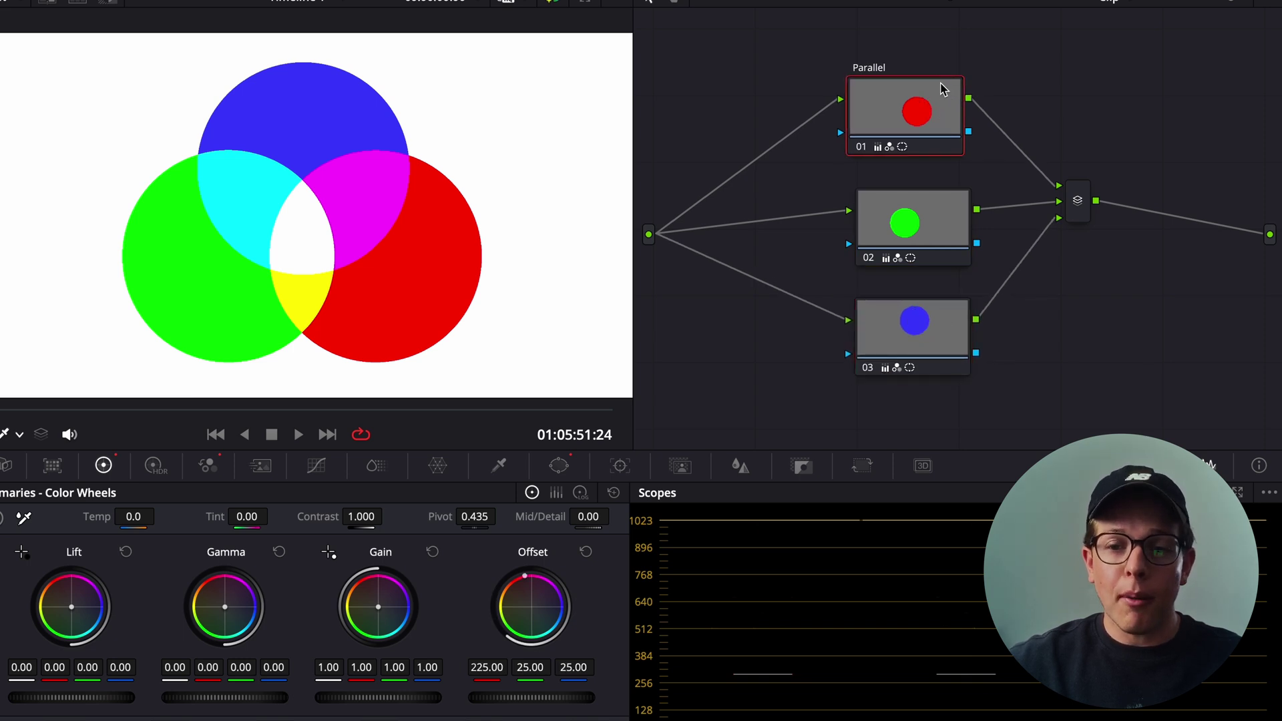
drag(1078, 202, 1042, 208)
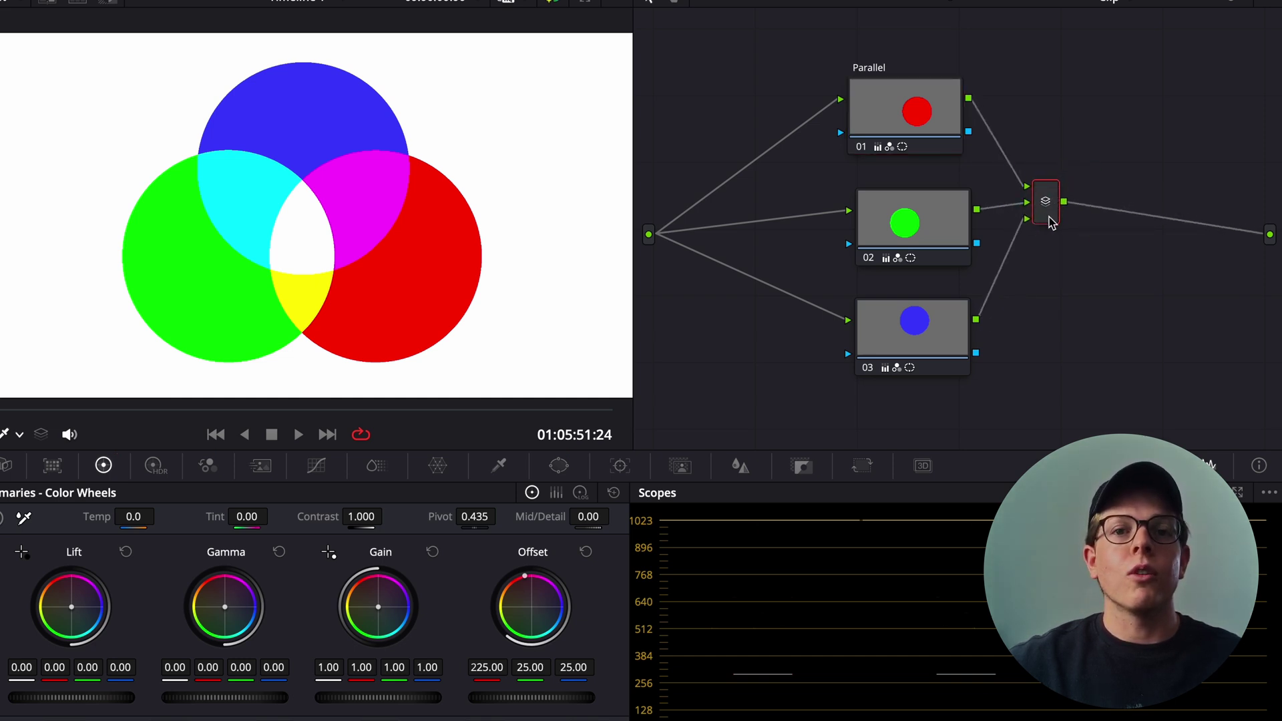
drag(1046, 197, 1040, 227)
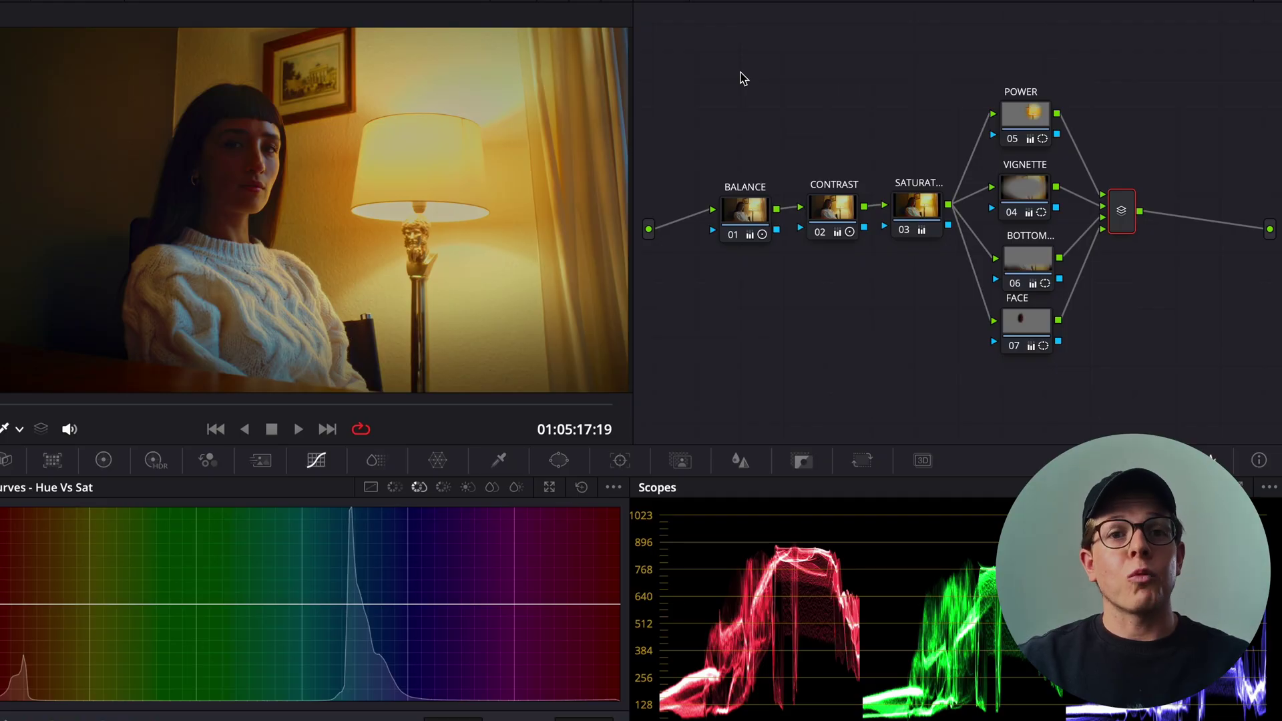
On the lamp portrait clip, select the serial nodes and then the parallel nodes, and nudge the mixer node
drag(698, 98, 929, 270)
drag(1022, 56, 1039, 356)
click(1063, 367)
drag(1116, 230, 1118, 229)
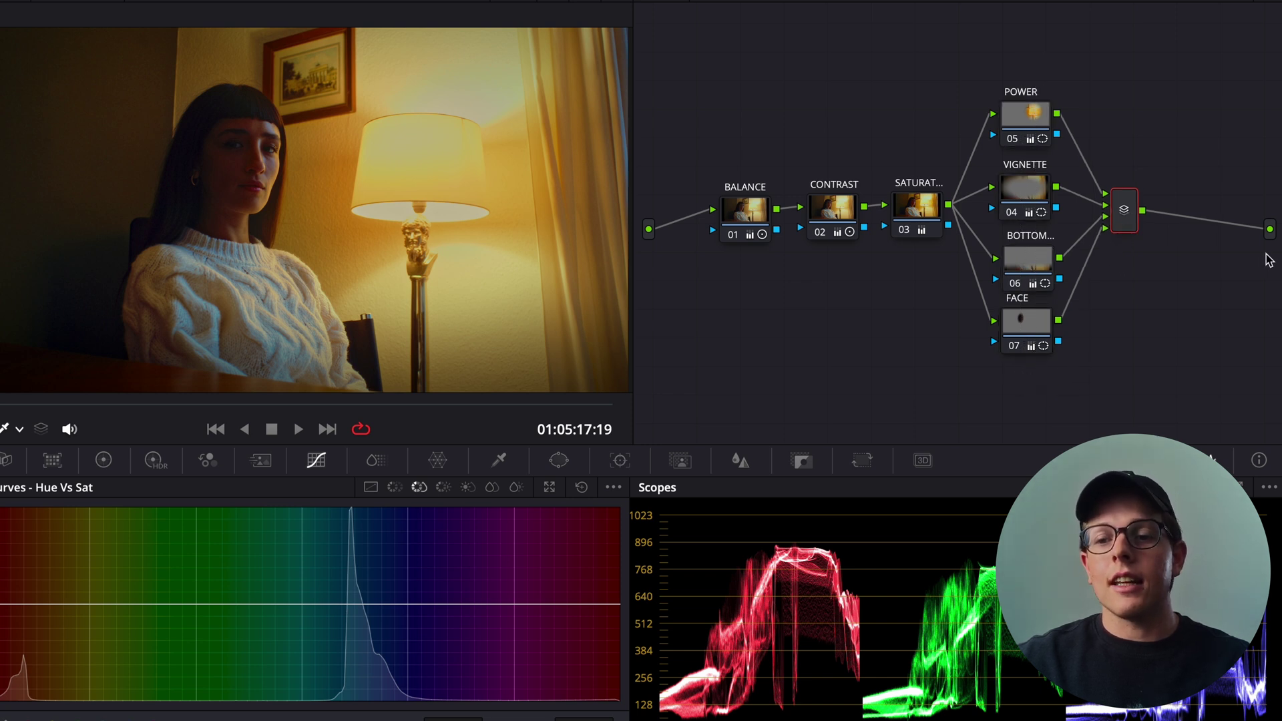
Shift the BALANCE, CONTRAST and saturation nodes slightly towards the source, and highlight the four parallel nodes
drag(728, 294, 937, 234)
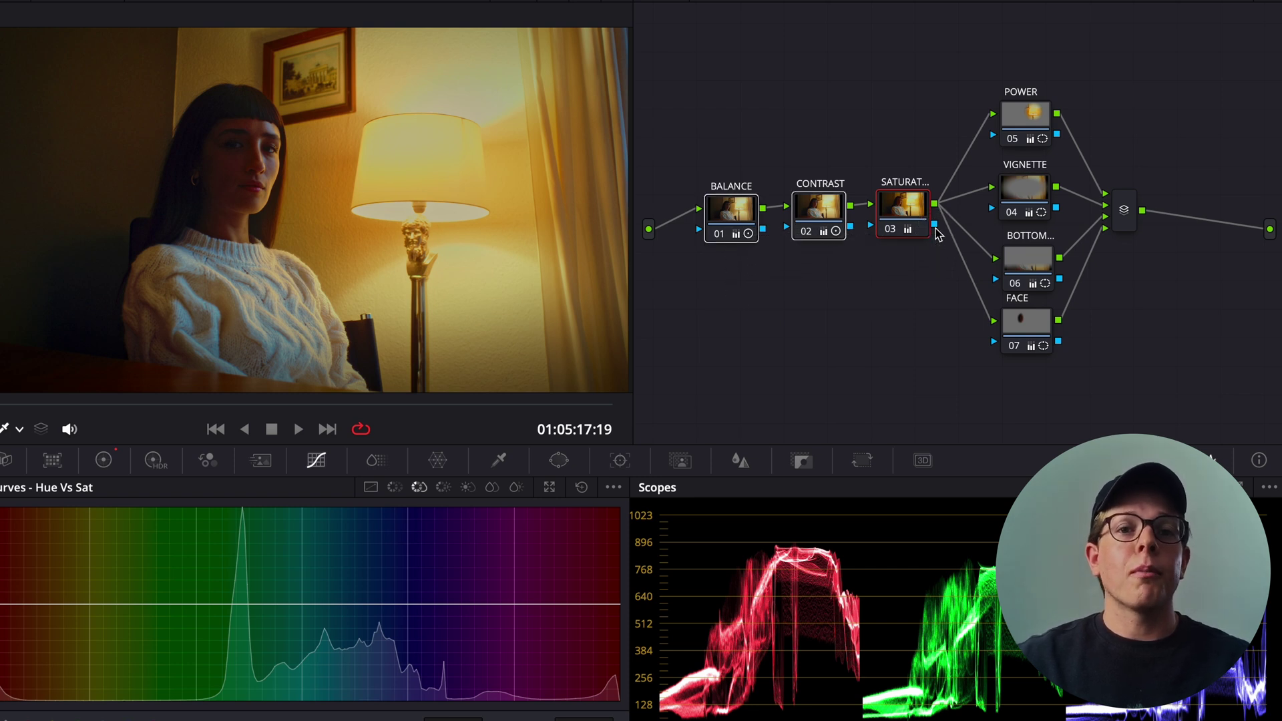
click(828, 294)
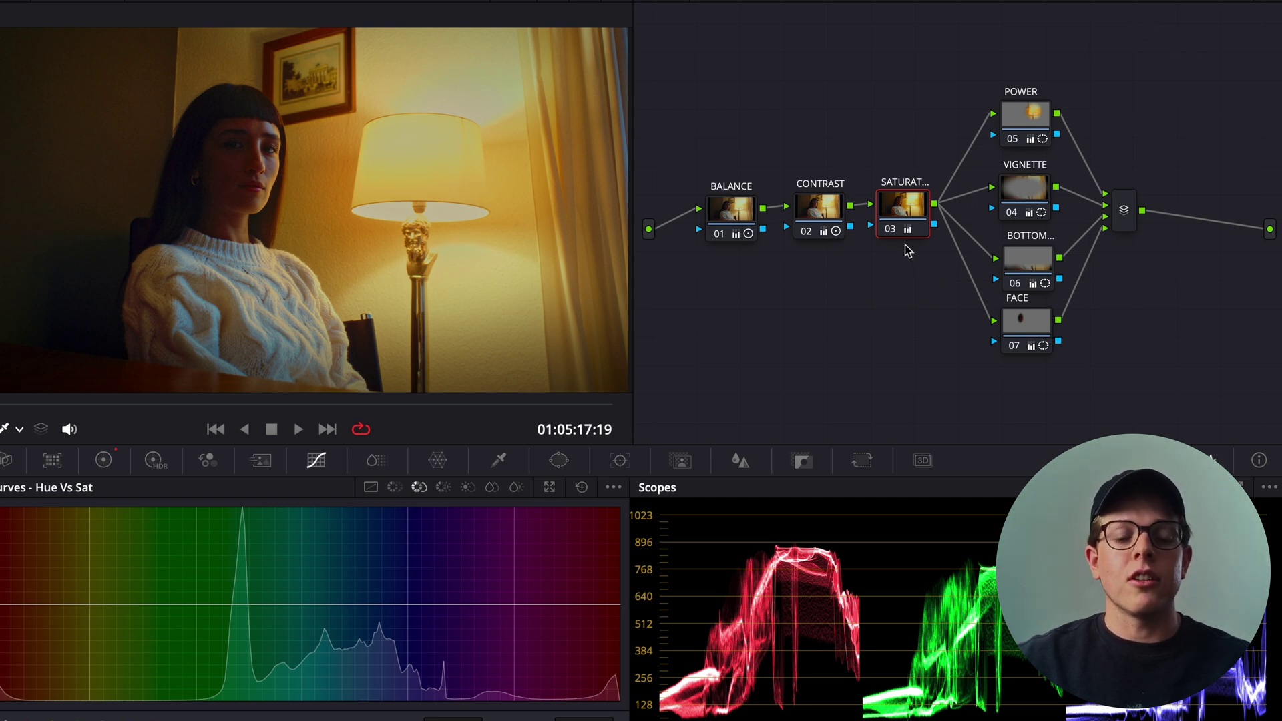
drag(1050, 67, 1013, 398)
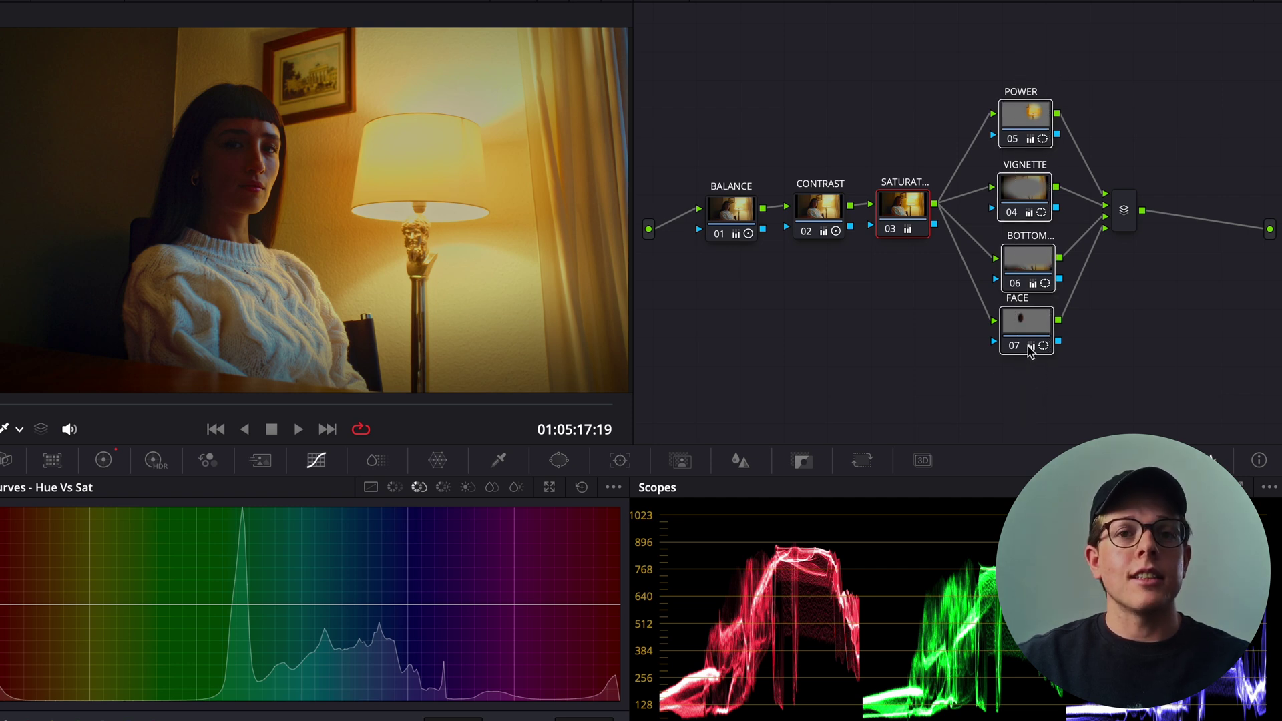
click(960, 350)
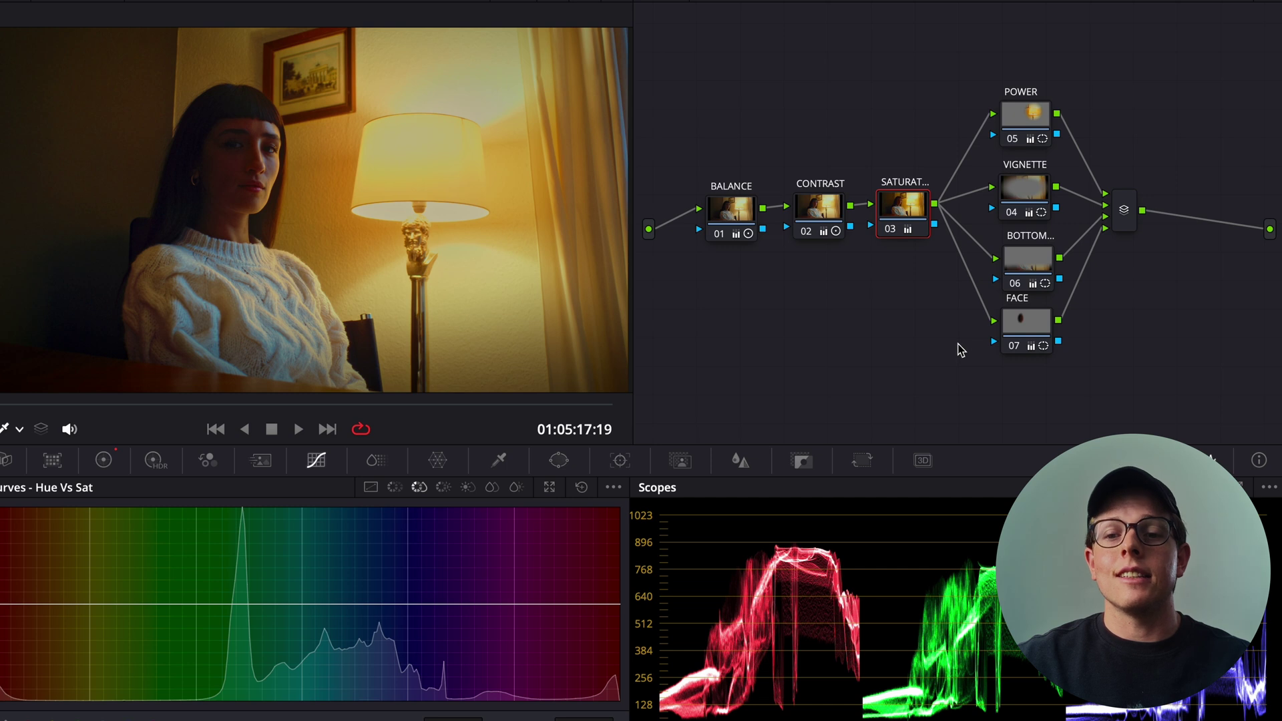
Select the POWER node, and view the VIGNETTE node's effect full screen by toggling it off and on
click(1030, 130)
drag(1030, 132, 1034, 131)
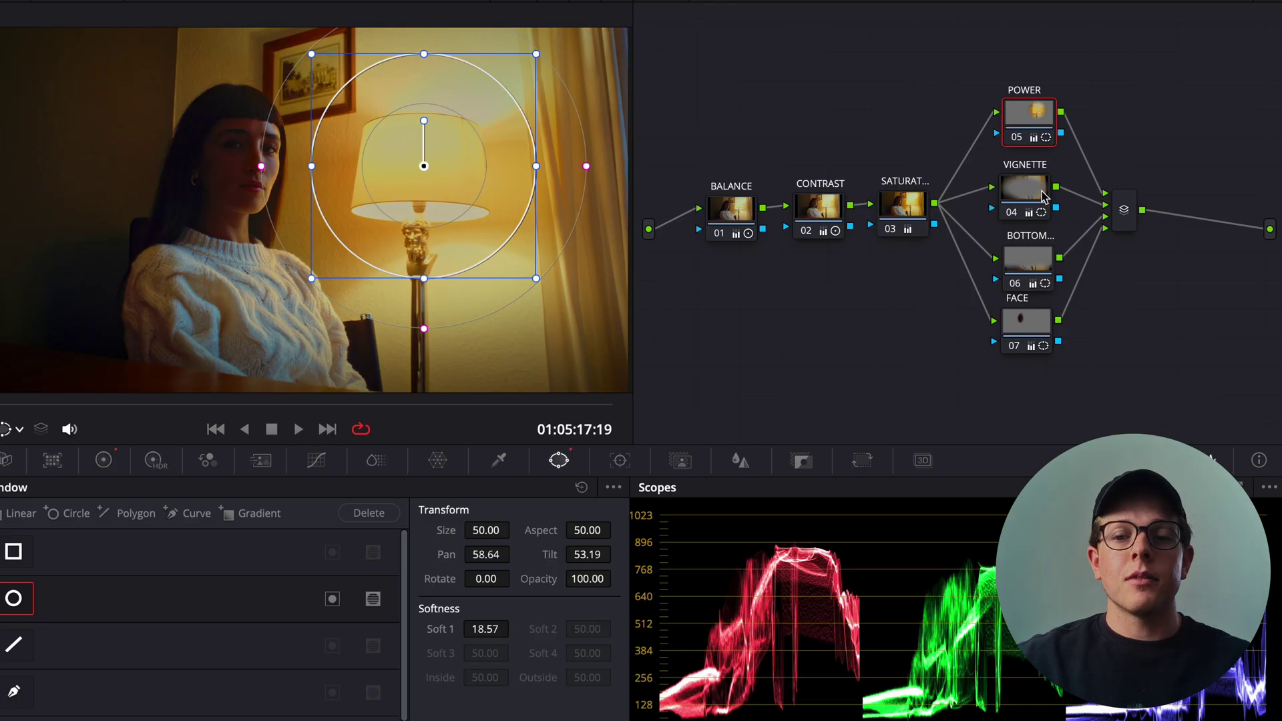
click(1041, 193)
key(ctrl+f)
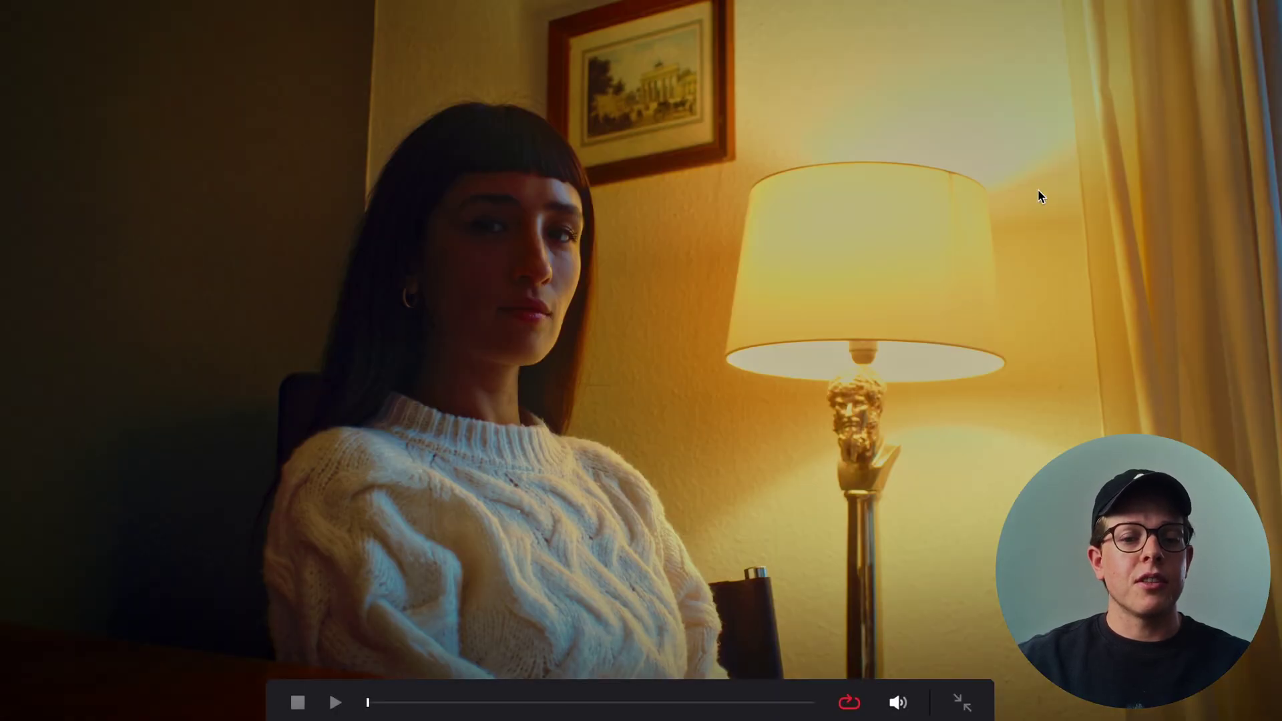
key(ctrl+d)
key(ctrl+d)
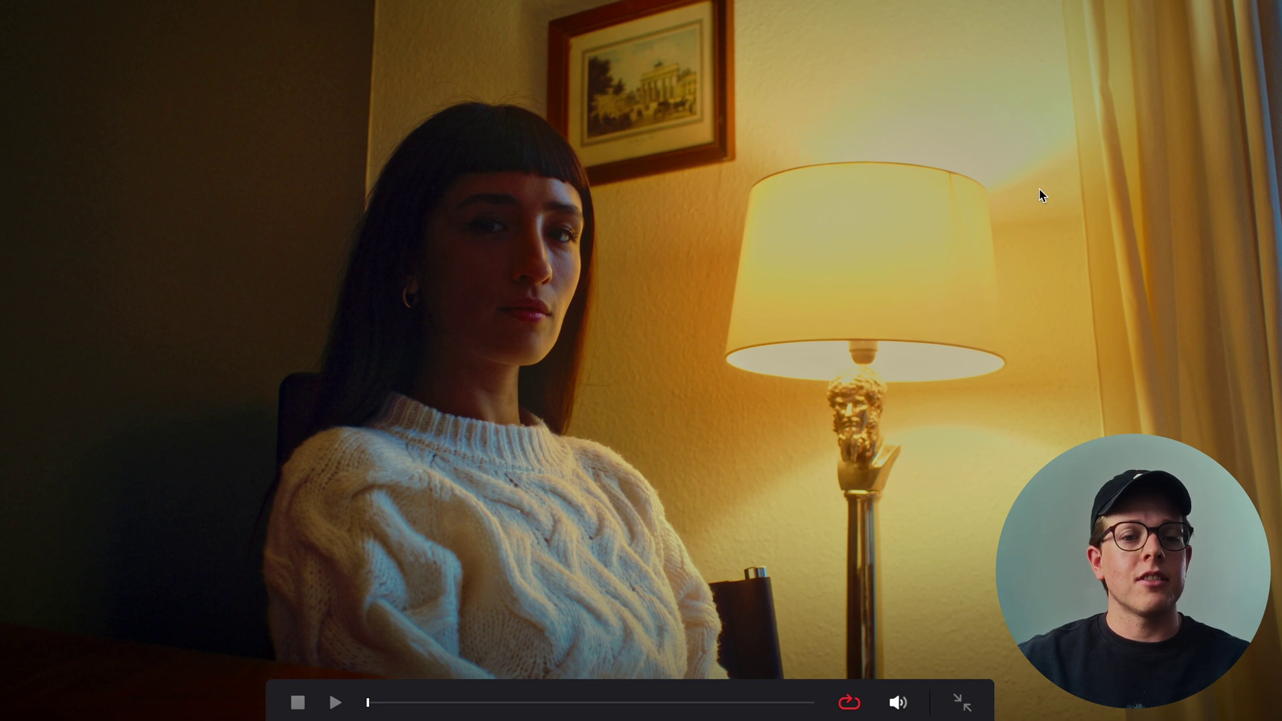
key(ctrl+f)
Examine the portrait full screen with node 06 selected, and again with the FACE node selected
click(1038, 254)
key(ctrl+f)
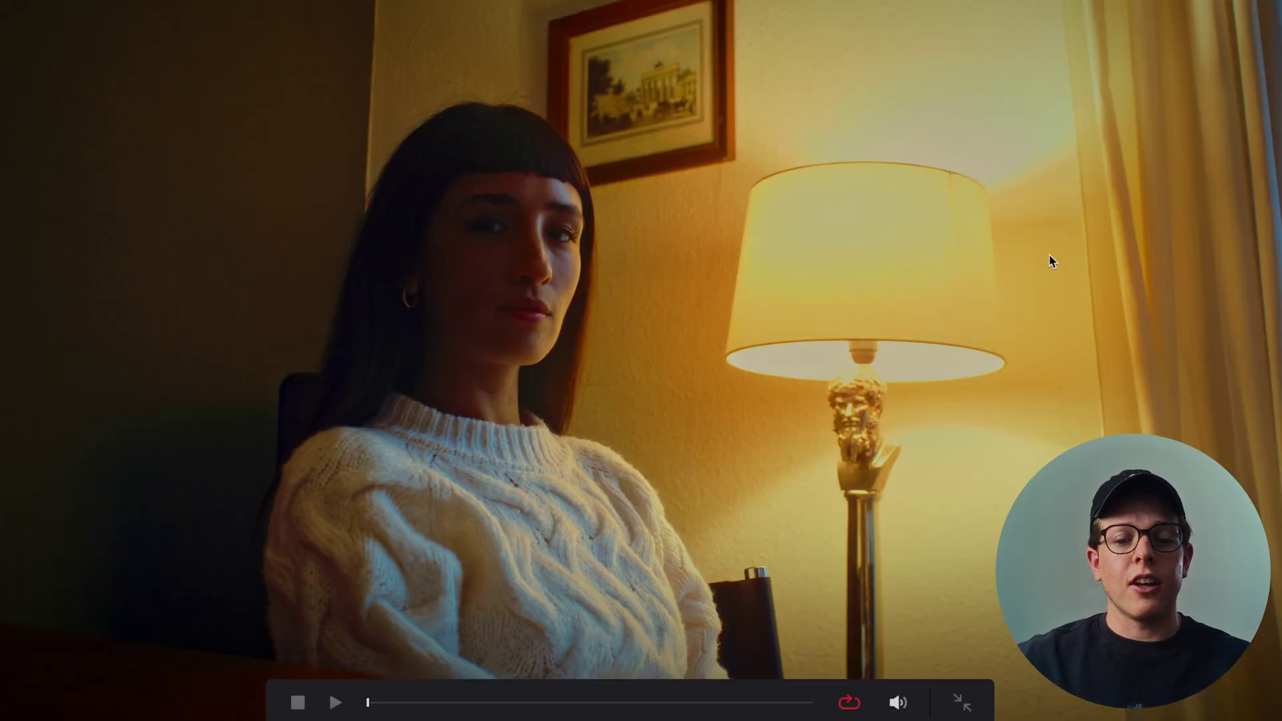
key(ctrl+f)
click(1047, 321)
key(ctrl+f)
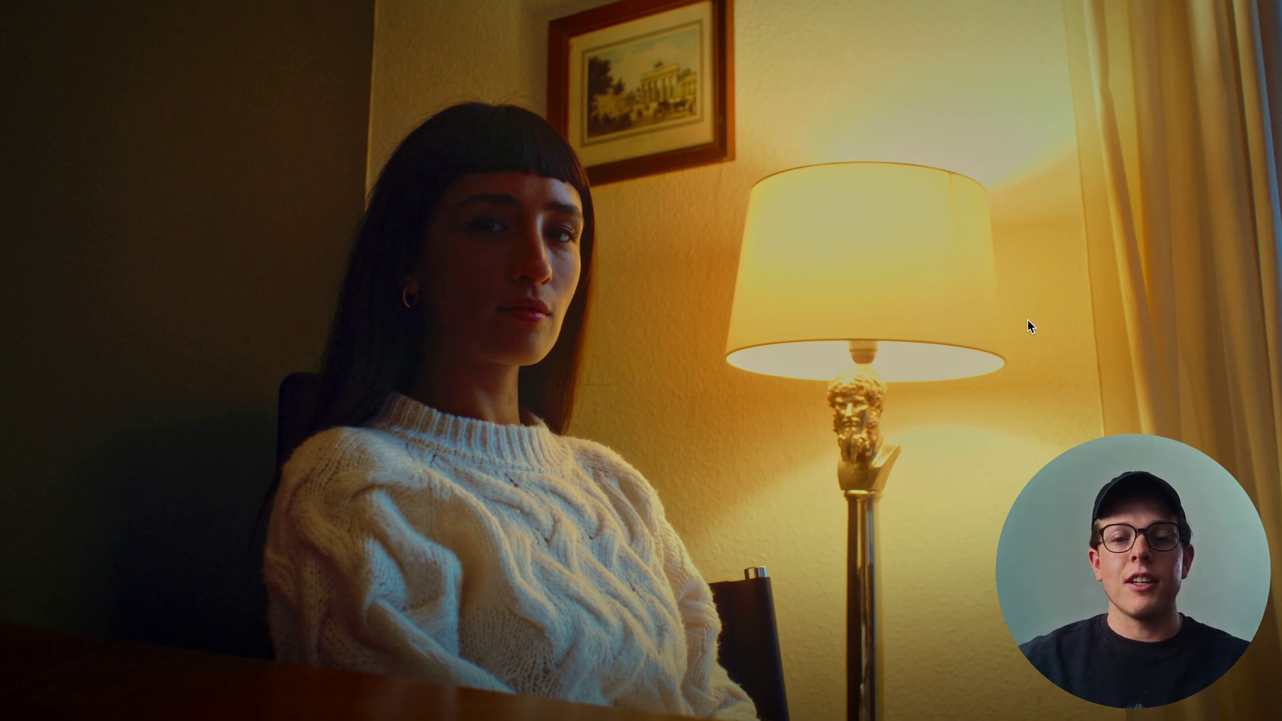
key(ctrl+f)
Highlight the parallel nodes and the serial nodes in turn, and nudge the mixer node closer to the parallel group
drag(1072, 80, 962, 379)
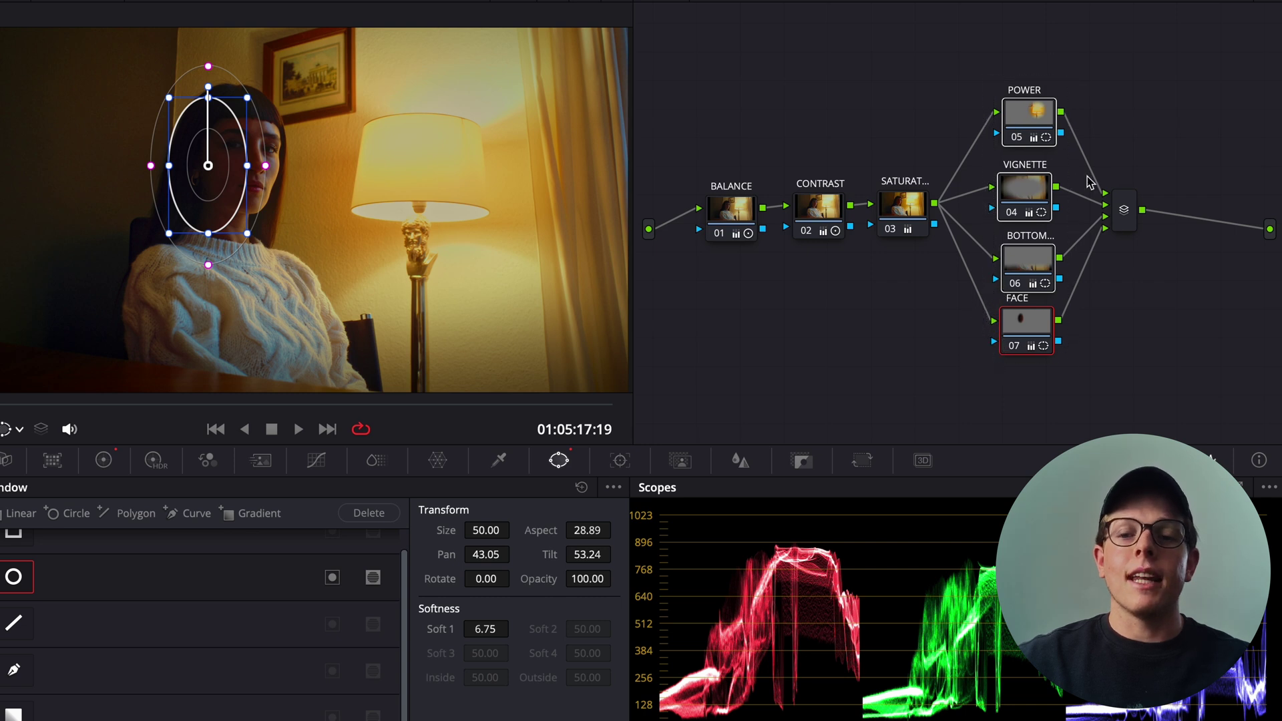
click(1128, 233)
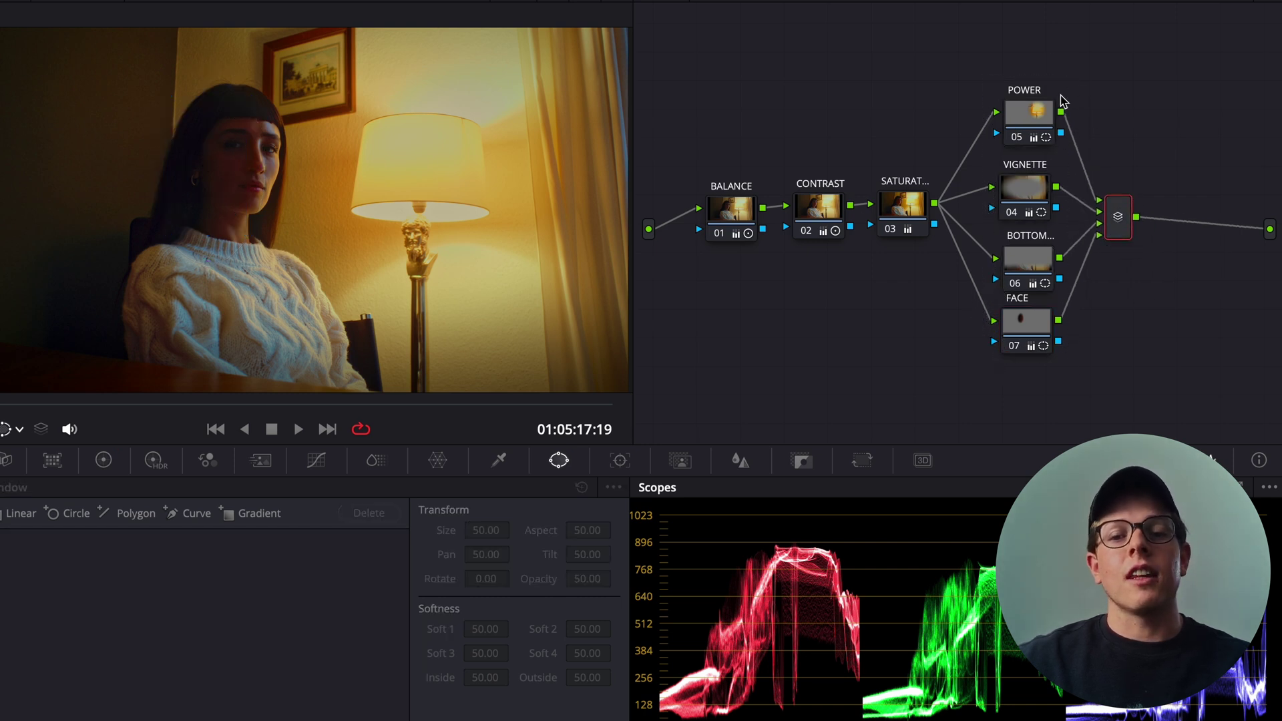
drag(940, 154, 720, 214)
click(868, 314)
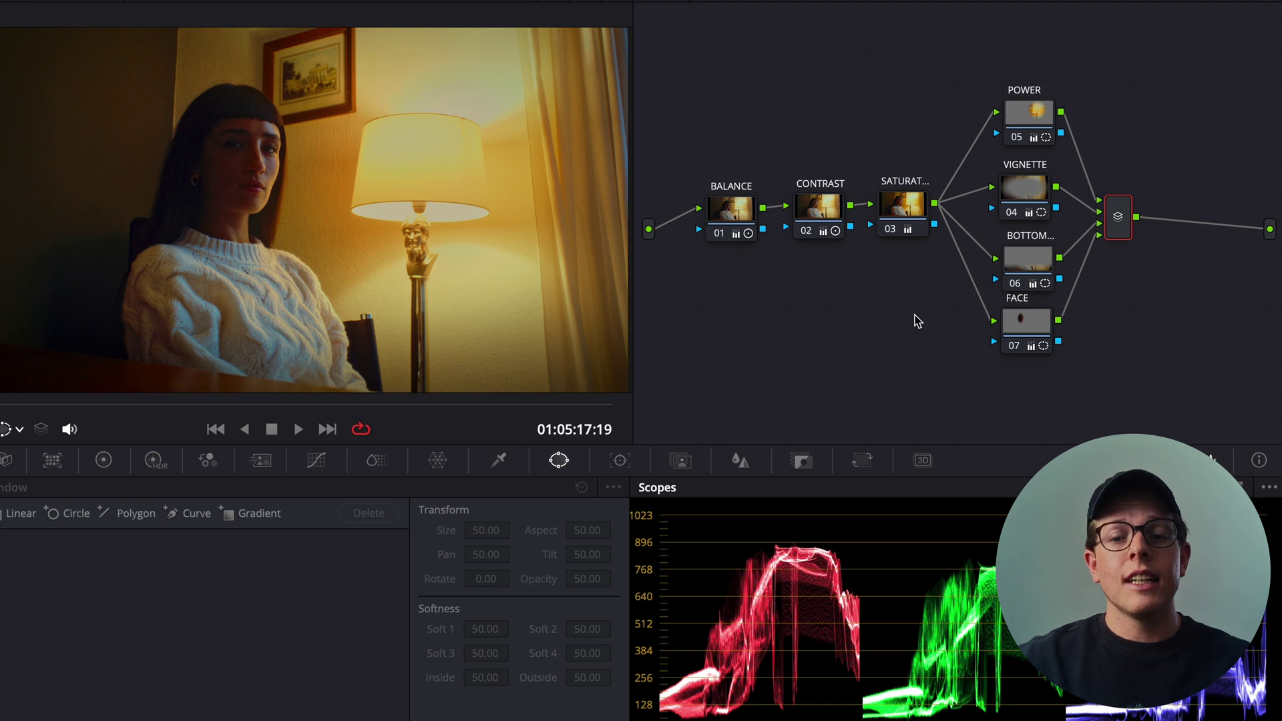
Switch to clip 27, the portrait of the bearded man in the orange jacket
click(285, 12)
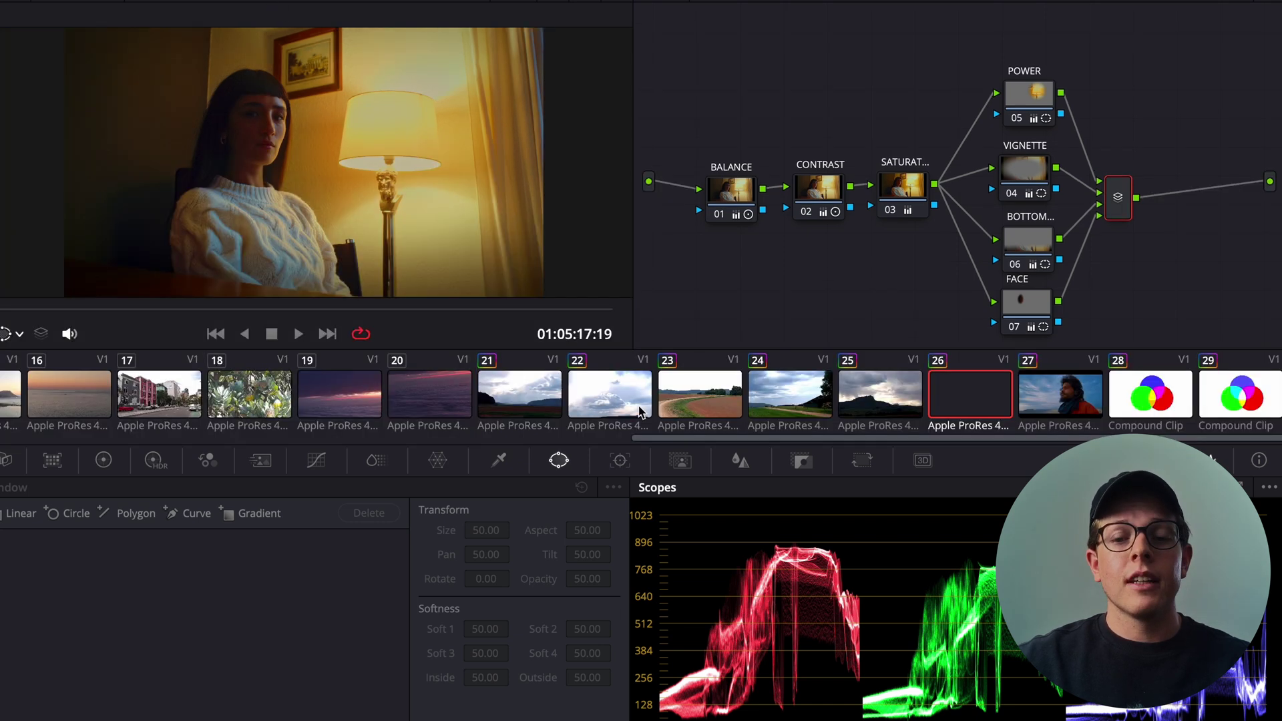
key(Down)
click(290, 17)
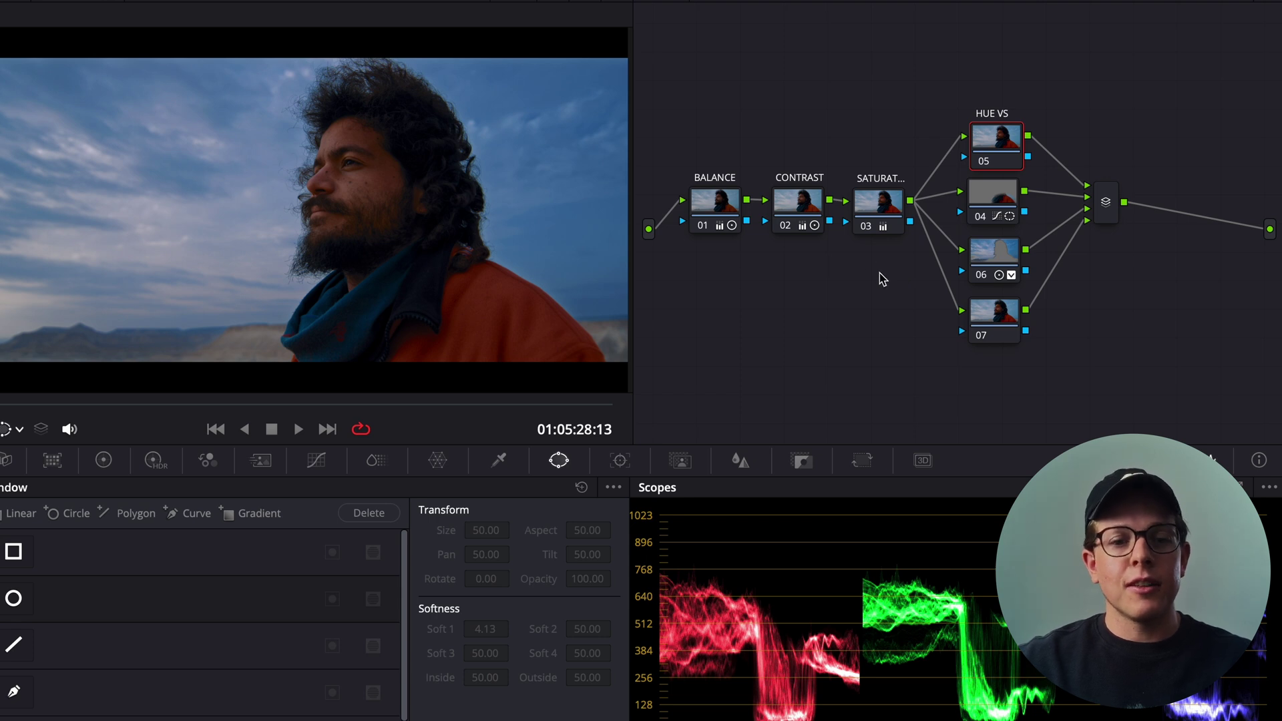
Highlight the serial and the parallel nodes in turn, and move the HUE VS node and node 07 slightly outwards to space the parallel group
drag(712, 257, 892, 215)
drag(987, 75, 1007, 397)
drag(1010, 157, 1003, 143)
drag(996, 327, 994, 333)
Inspect node 04's circular power window and Hue Vs Sat curve, and view the image full screen
click(995, 199)
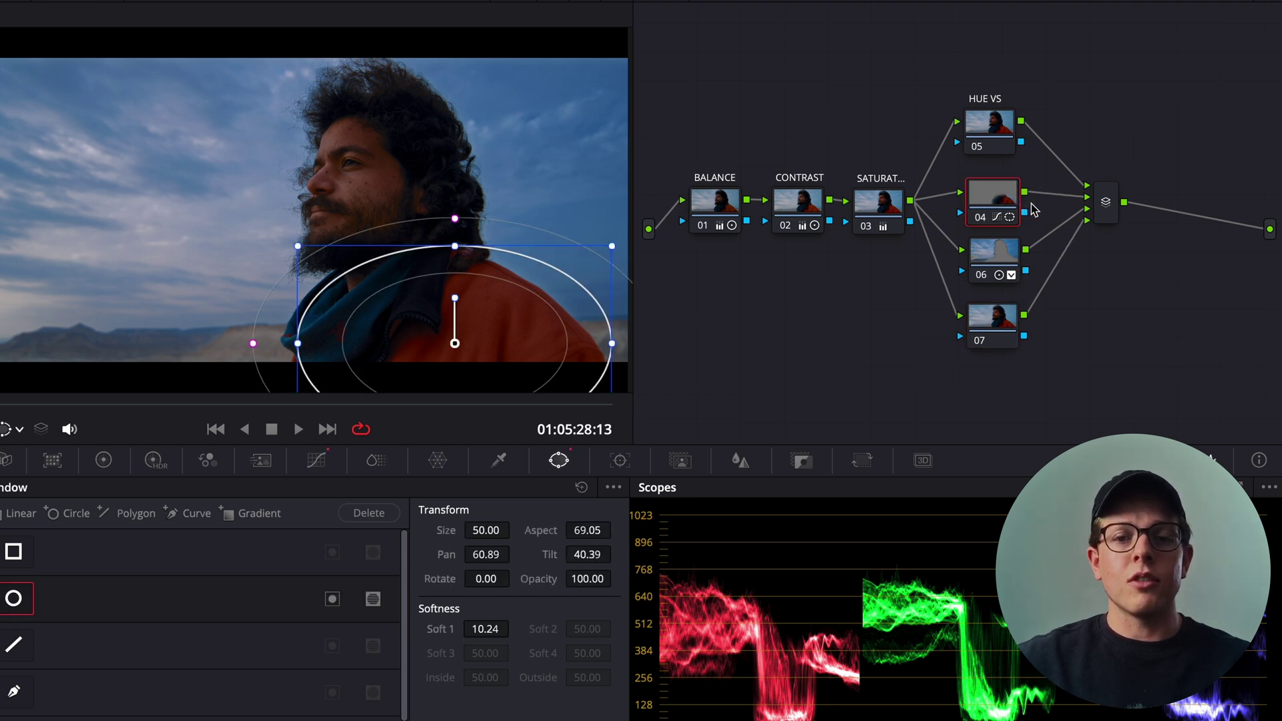
click(316, 460)
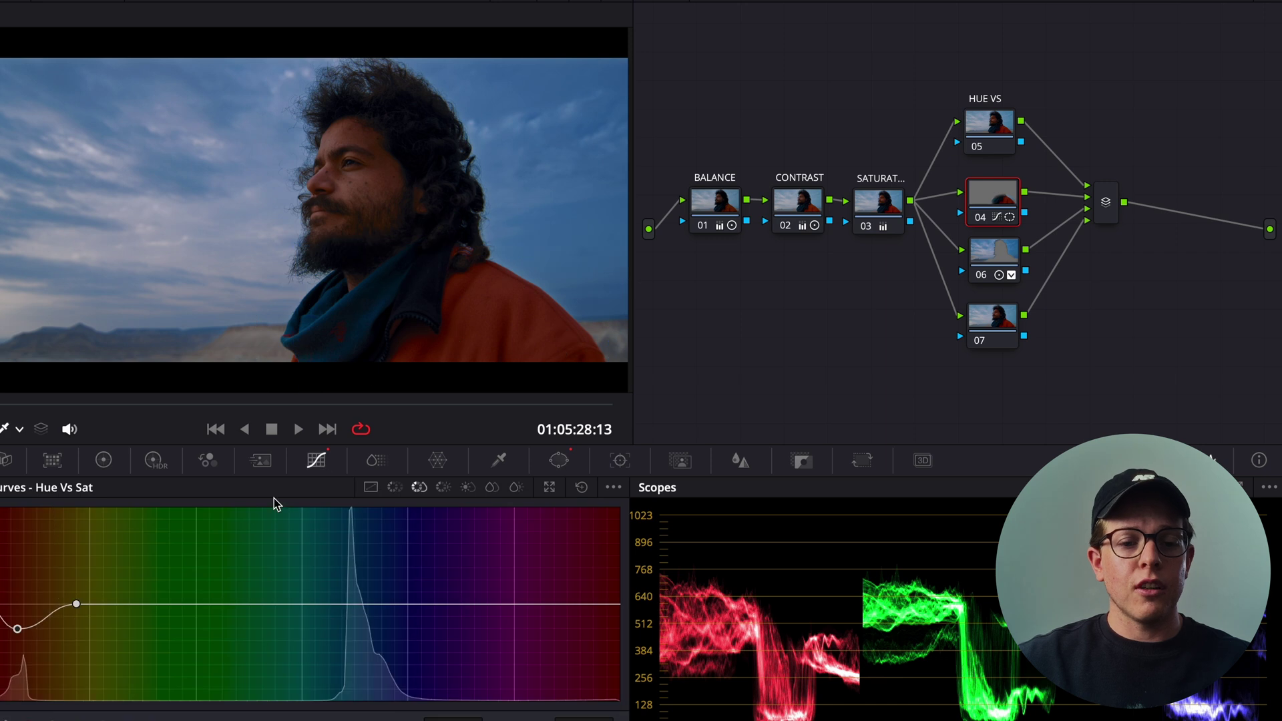
click(559, 460)
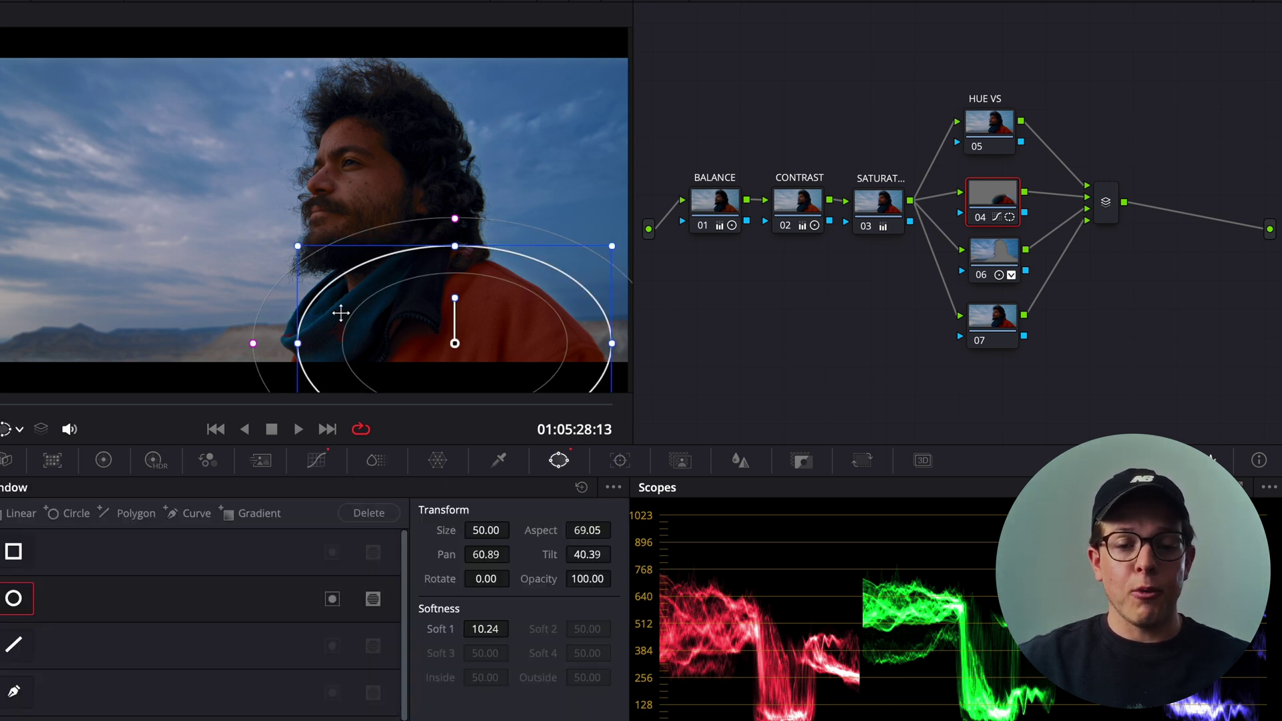
key(ctrl+f)
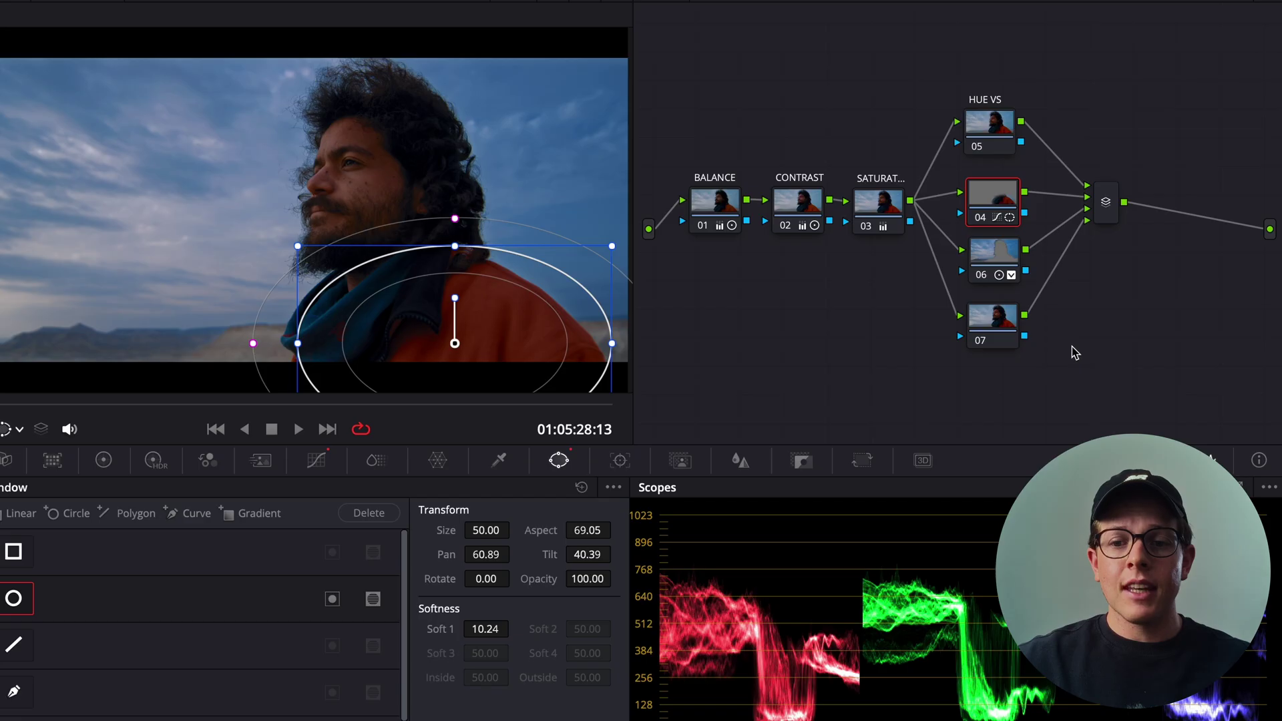
Inspect node 06's HSL qualifier, and view its highlighted sky selection full screen
click(1005, 267)
click(506, 462)
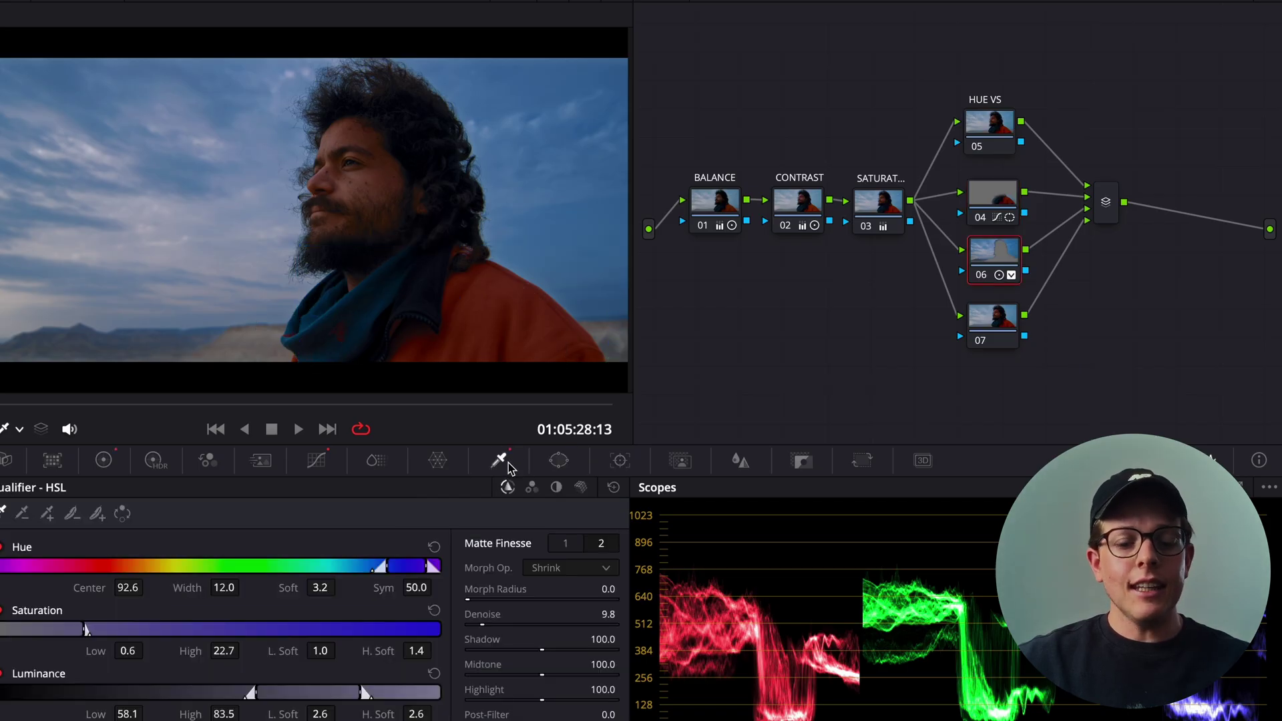
key(shift+h)
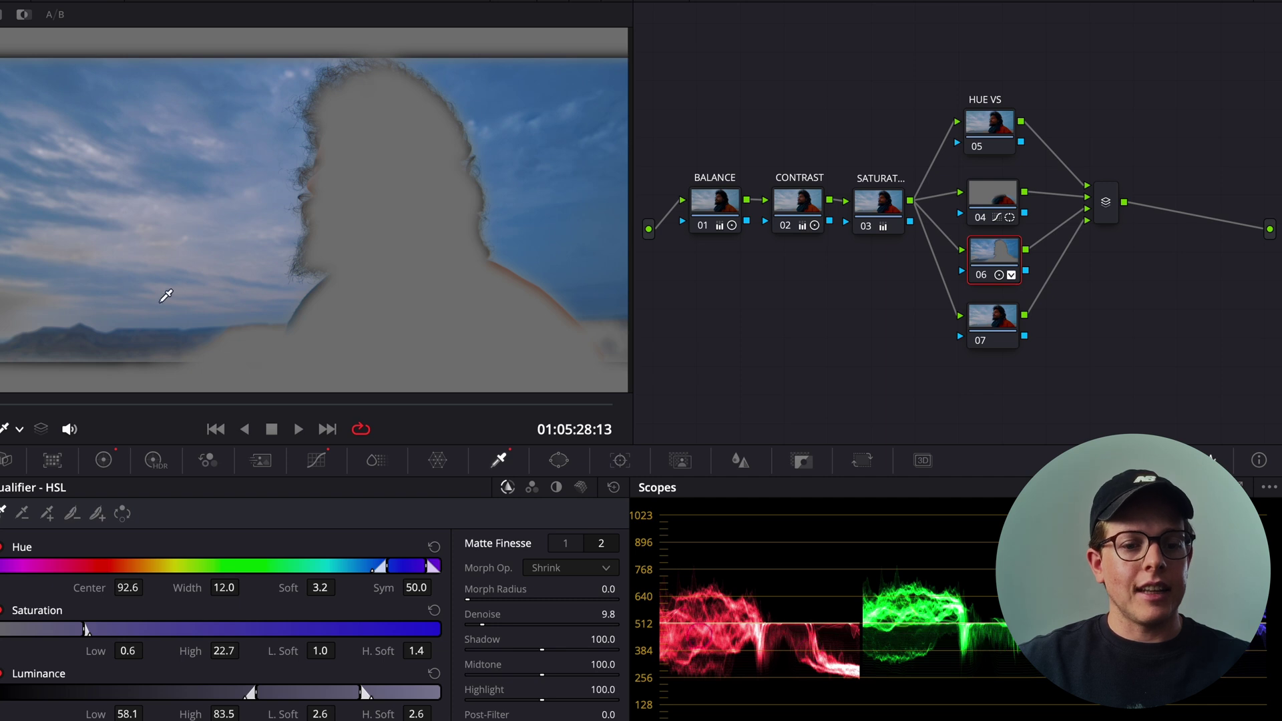
click(314, 461)
key(ctrl+f)
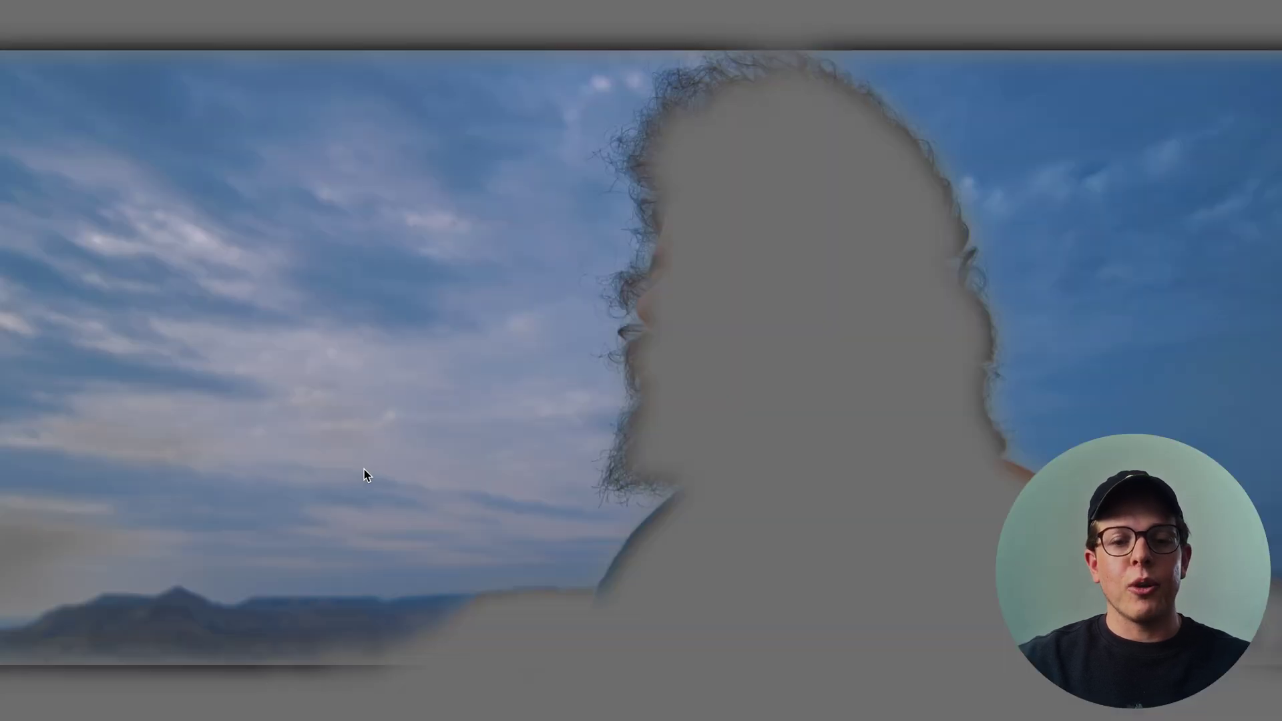
Compare the full-screen image with node 06's sky adjustment off and on, and return to the normal view
key(shift+h)
key(shift+h)
key(shift+h)
key(shift+h)
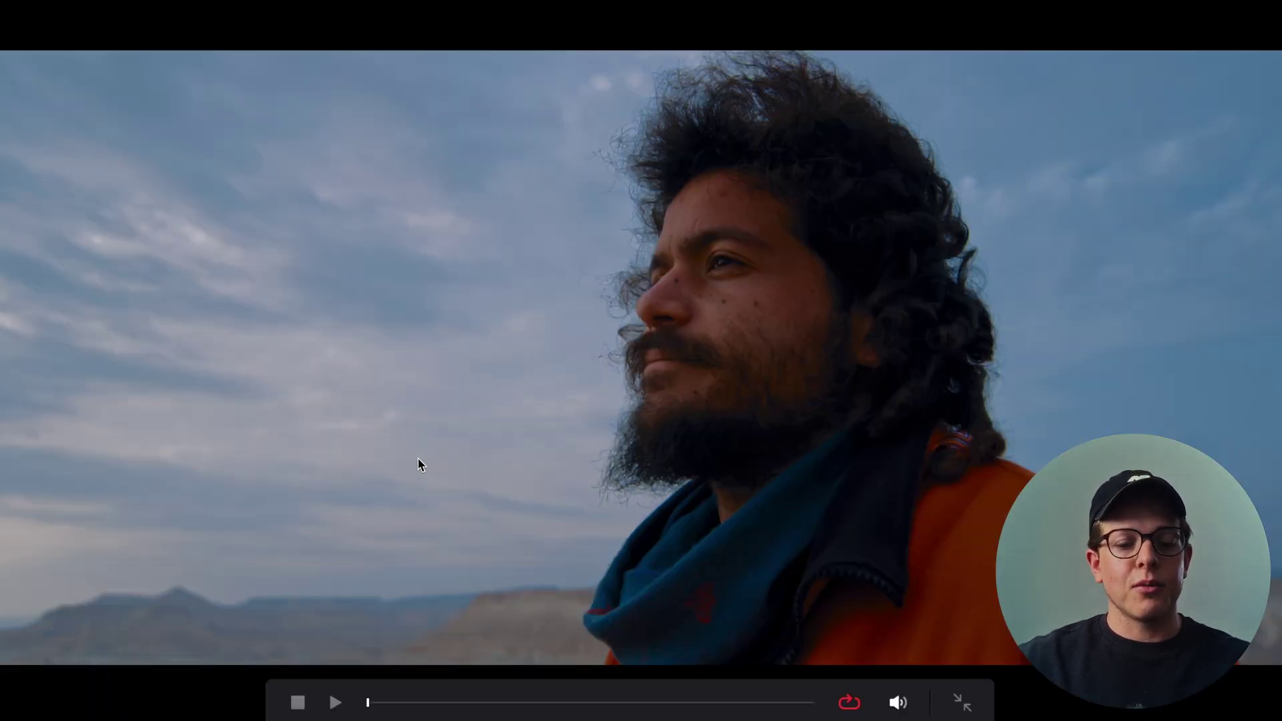
key(shift+h)
key(shift+h)
key(shift+h)
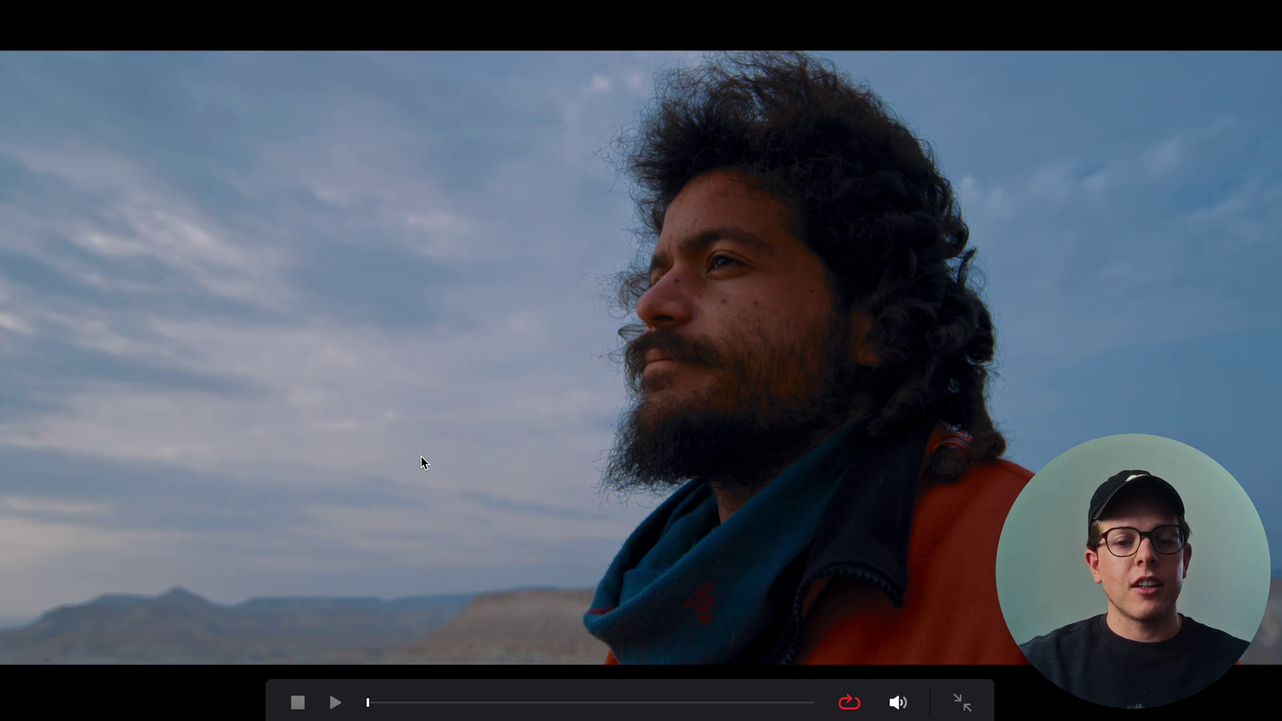
key(shift+h)
key(shift+h)
key(shift+h)
key(shift+h)
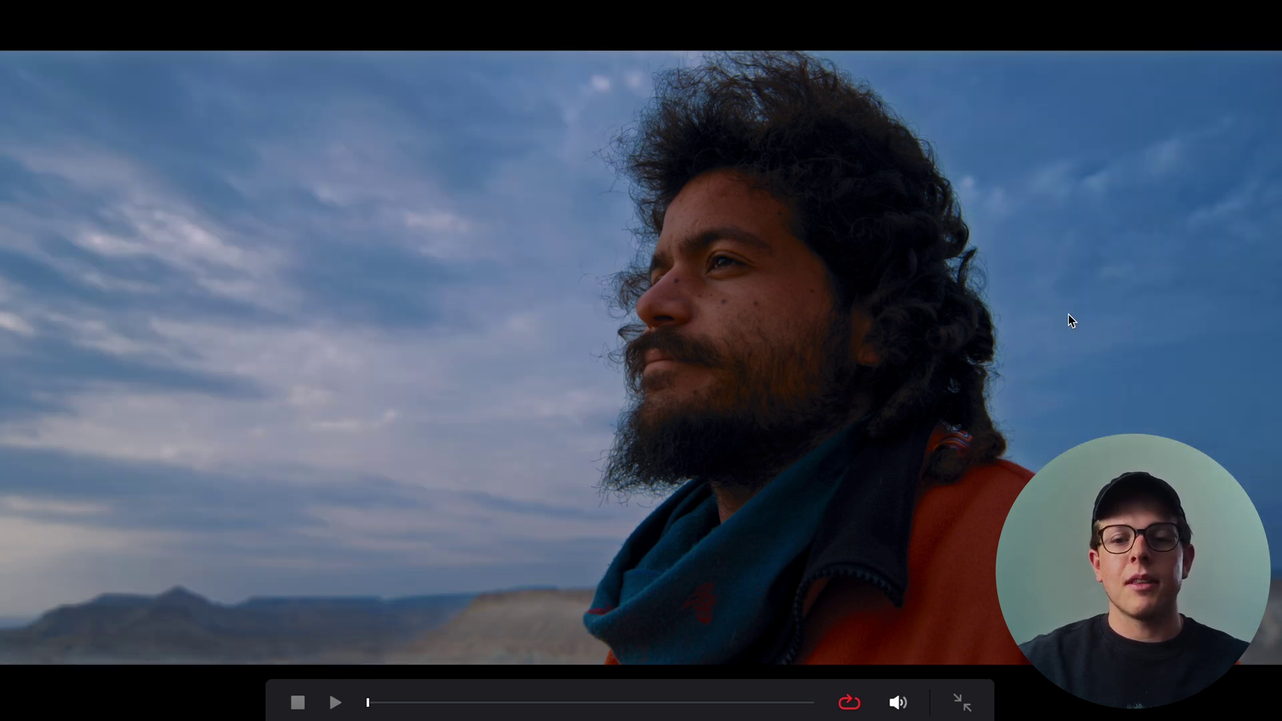
key(Escape)
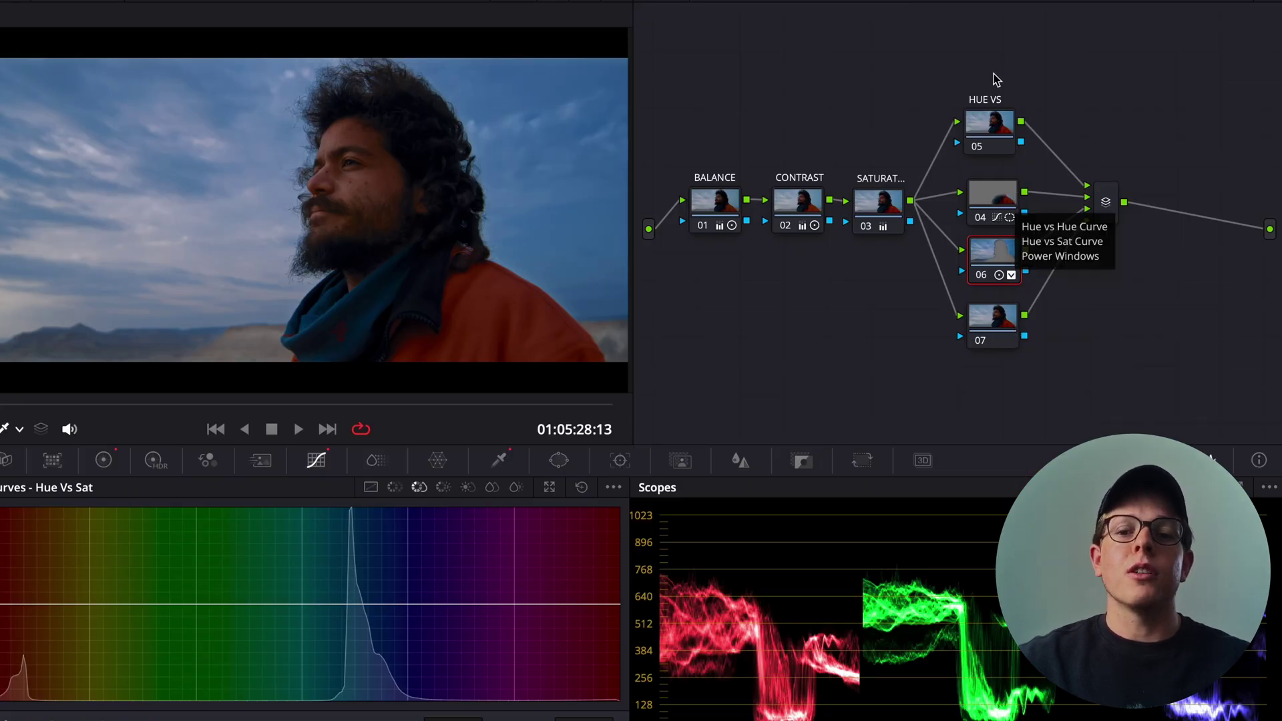
Move node 06 slightly away from node 04, and select node 04
drag(1006, 259, 1008, 269)
click(999, 207)
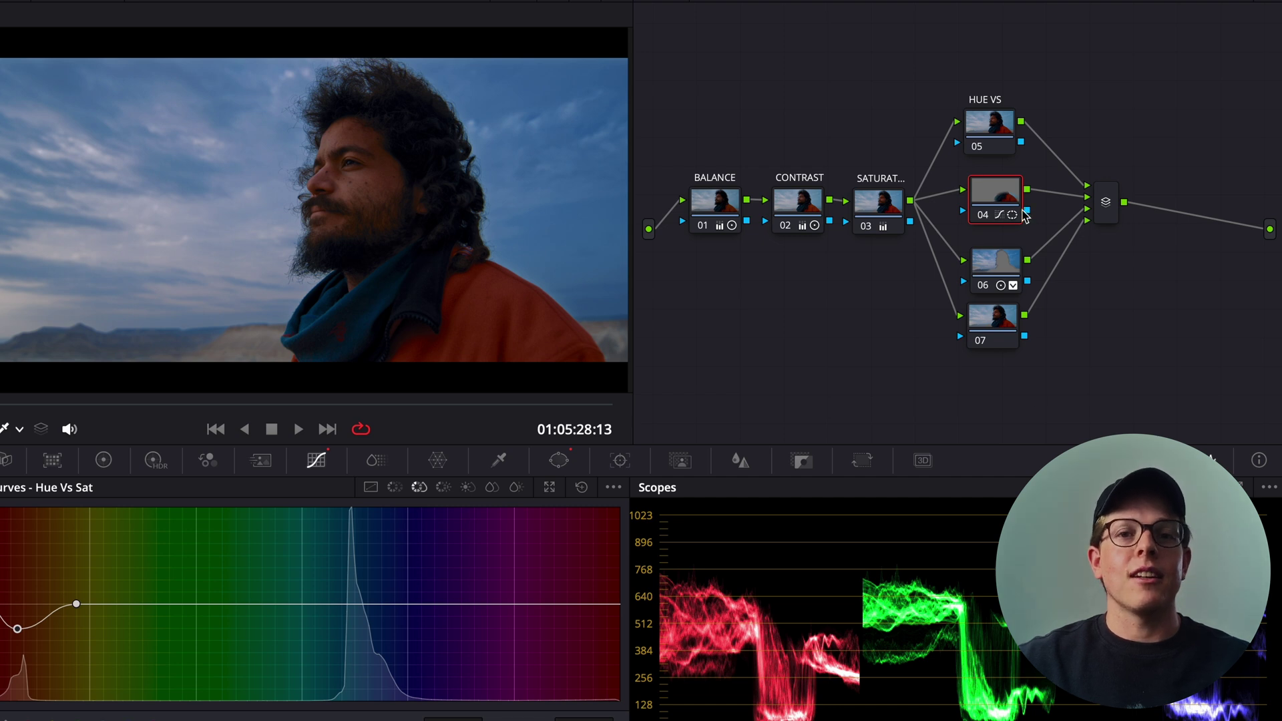
mouse_move(1025, 216)
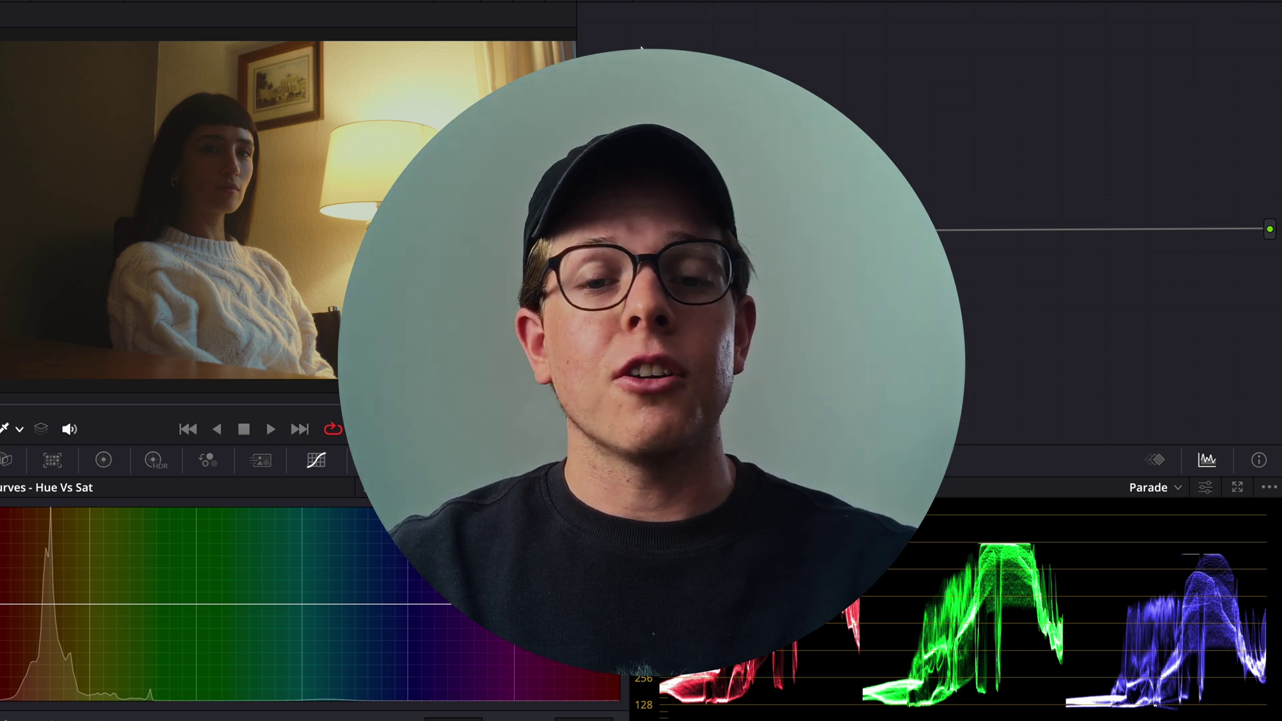
mouse_move(1026, 221)
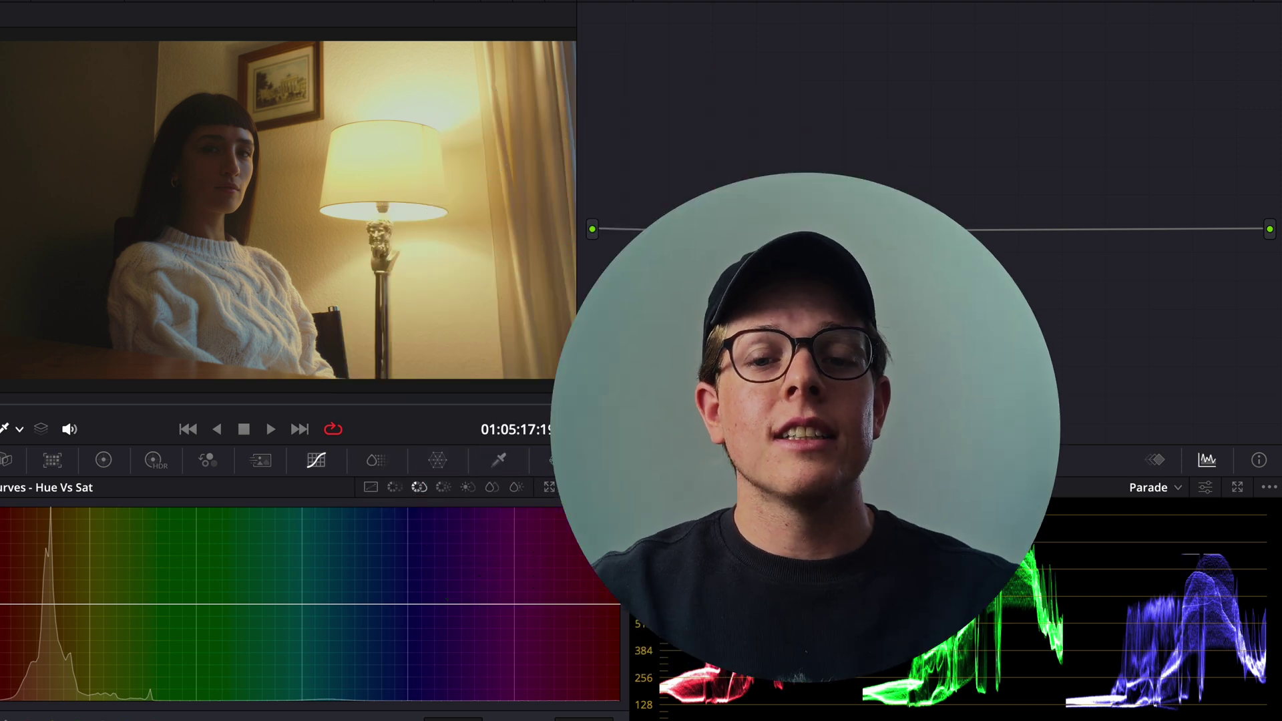
Position the first node of the woman's portrait just after the source, slightly above the source line, and label it NR
drag(801, 233, 680, 227)
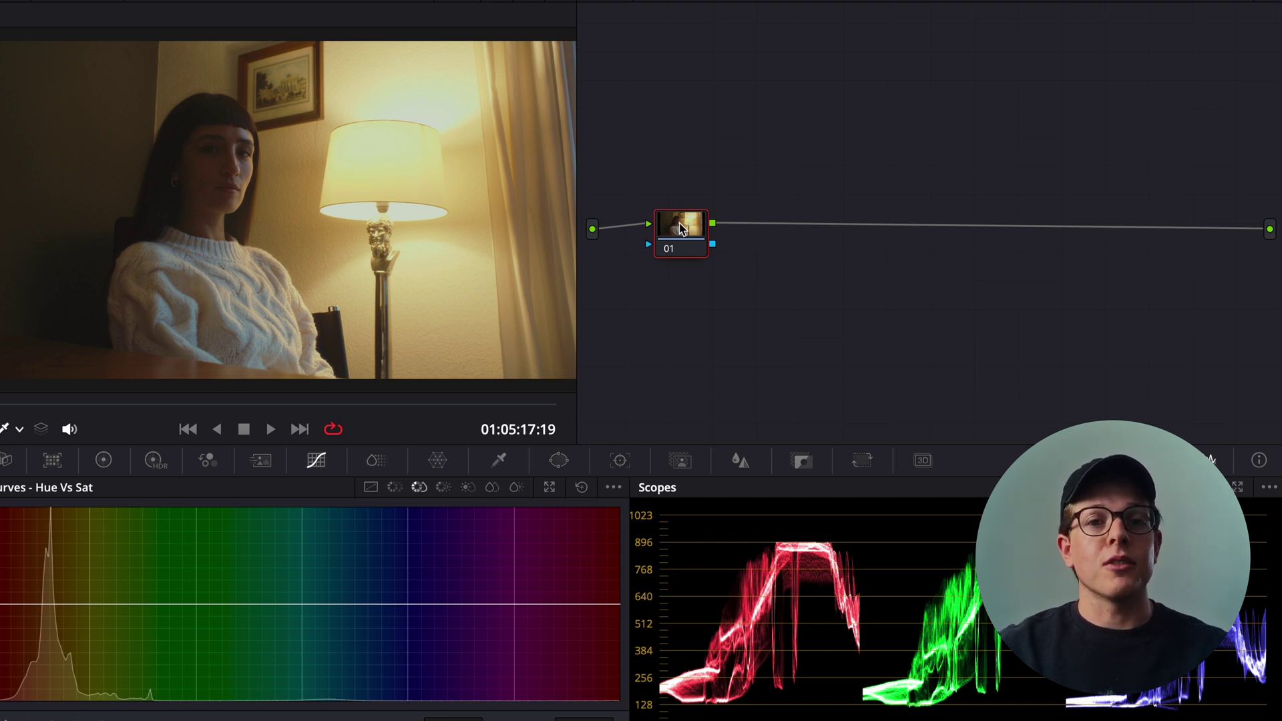
drag(682, 229, 677, 230)
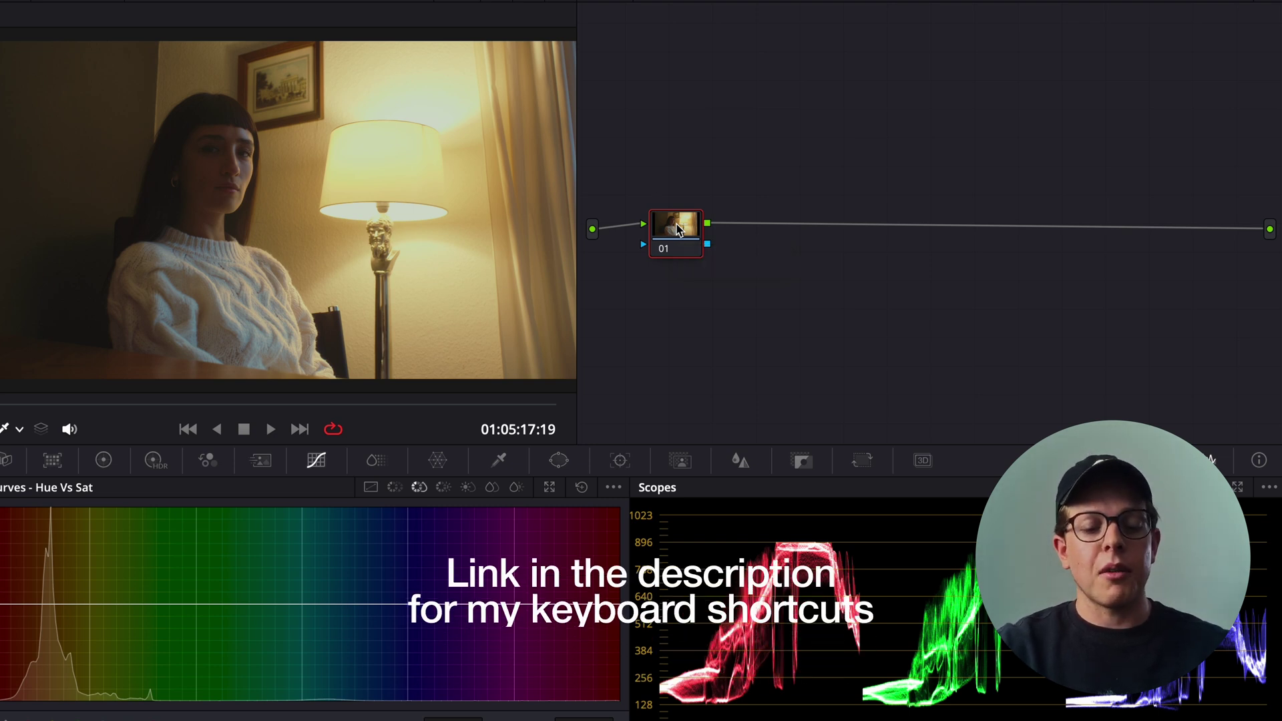
key(Caps_Lock)
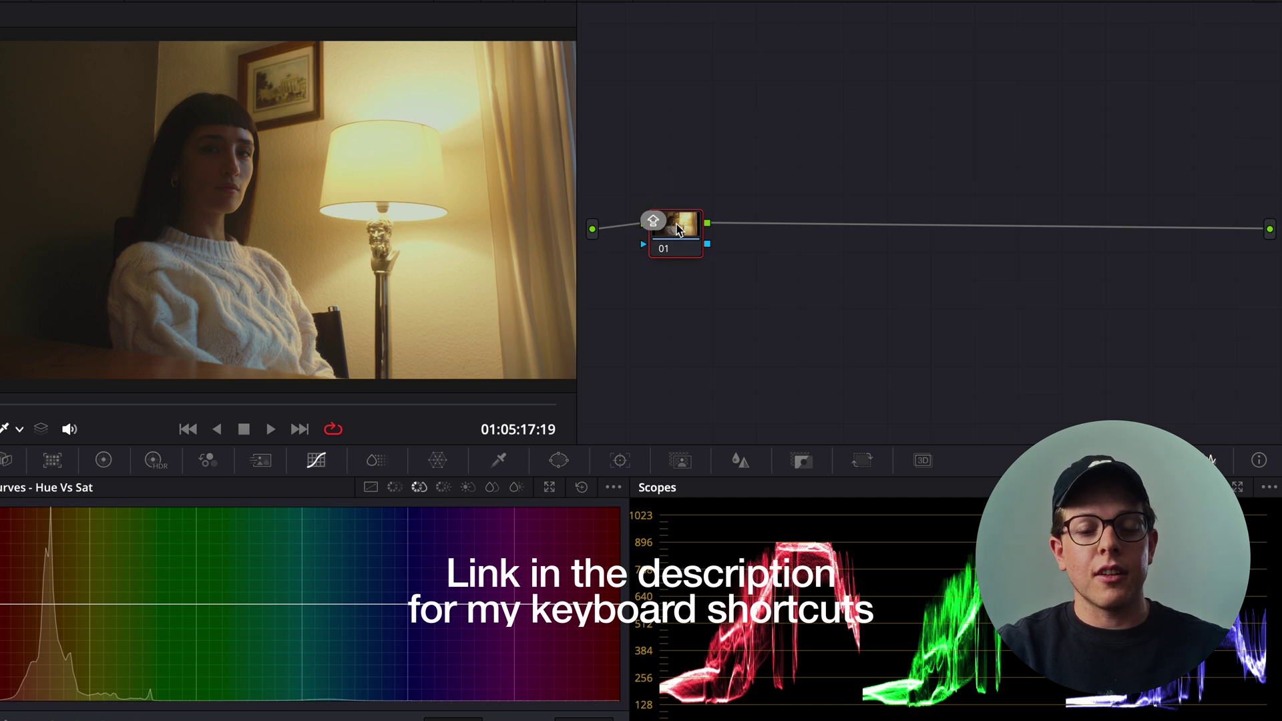
text(NR)
key(Return)
drag(683, 235, 661, 163)
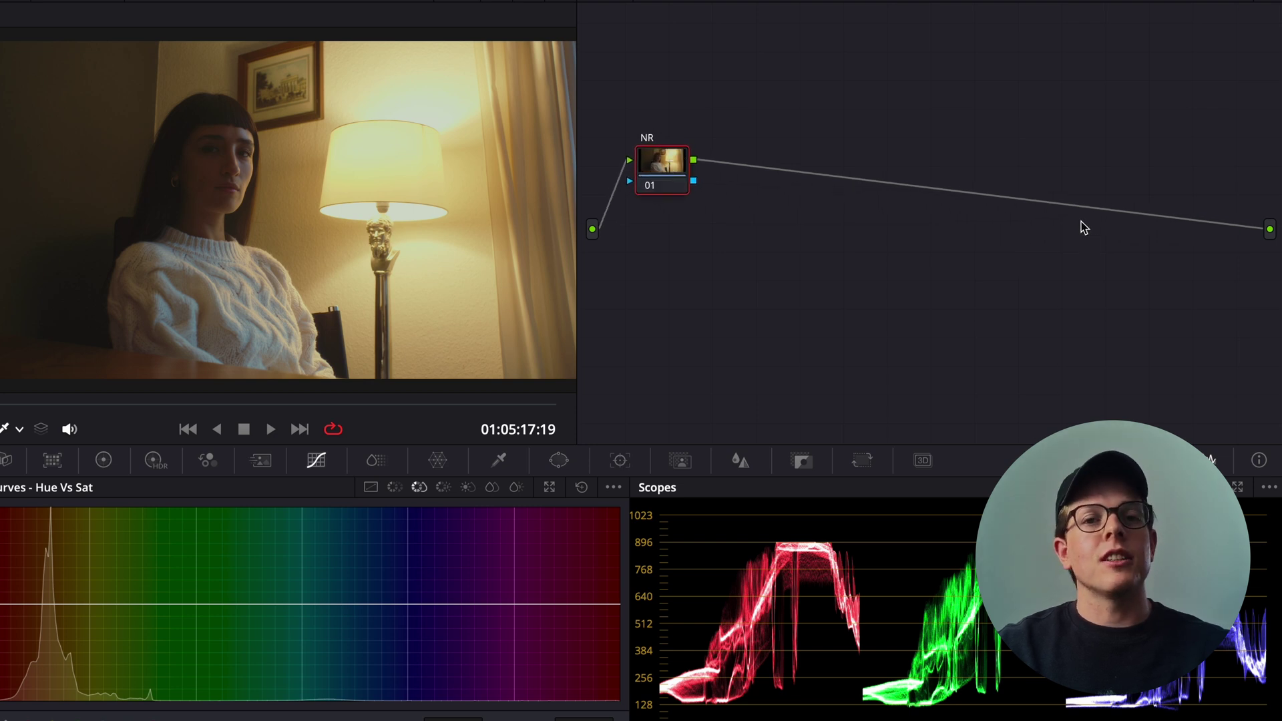
drag(672, 168, 679, 187)
Add a serial node after the NR node and label it BALANCE
key(alt+s)
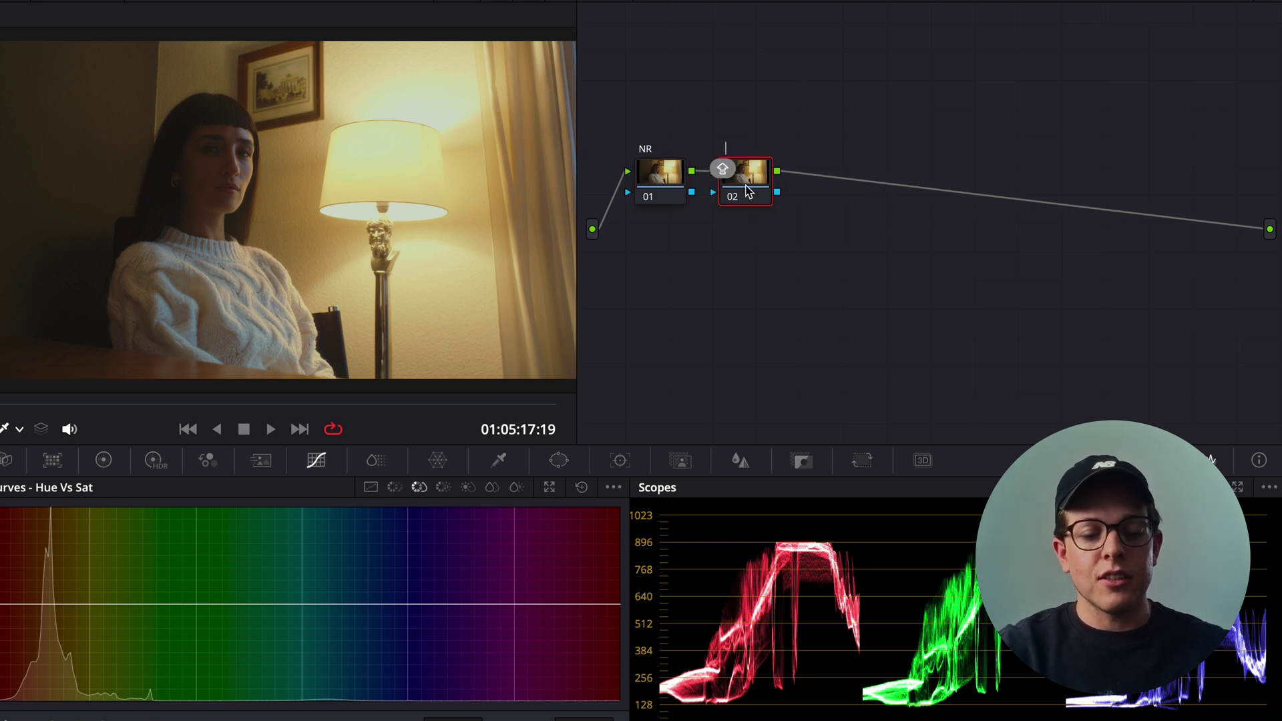
text(BALANCE)
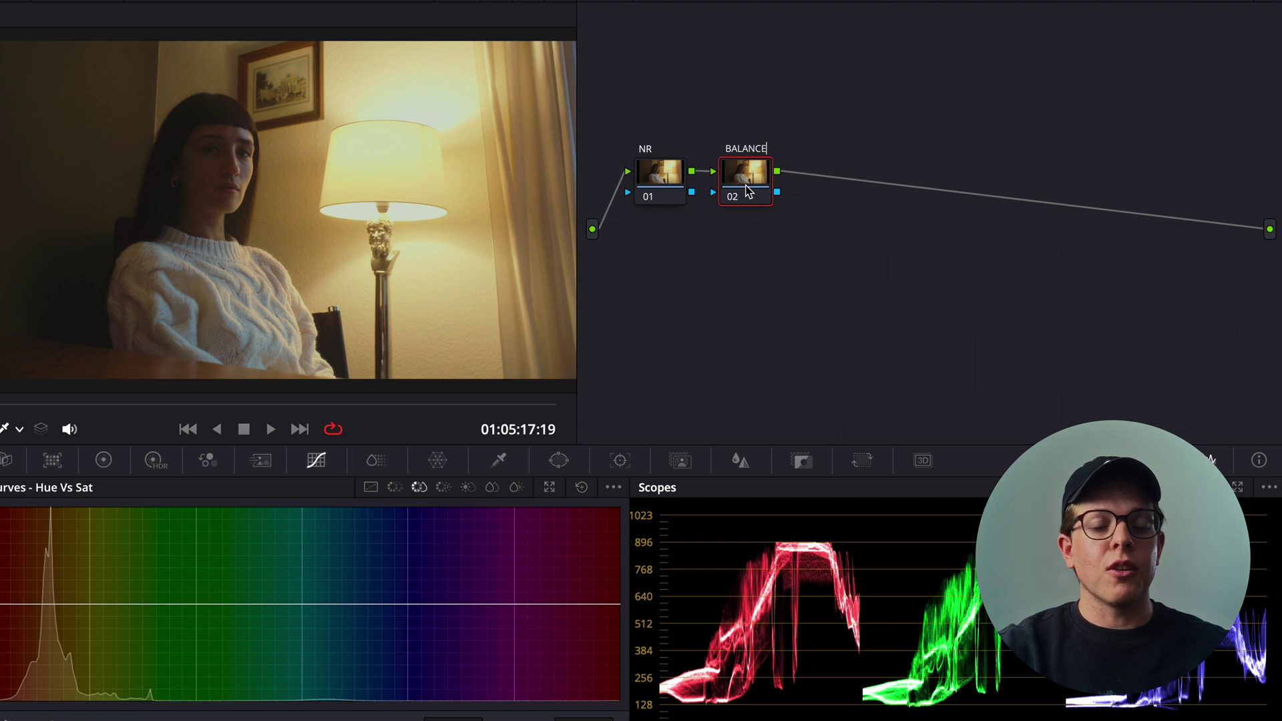
key(Return)
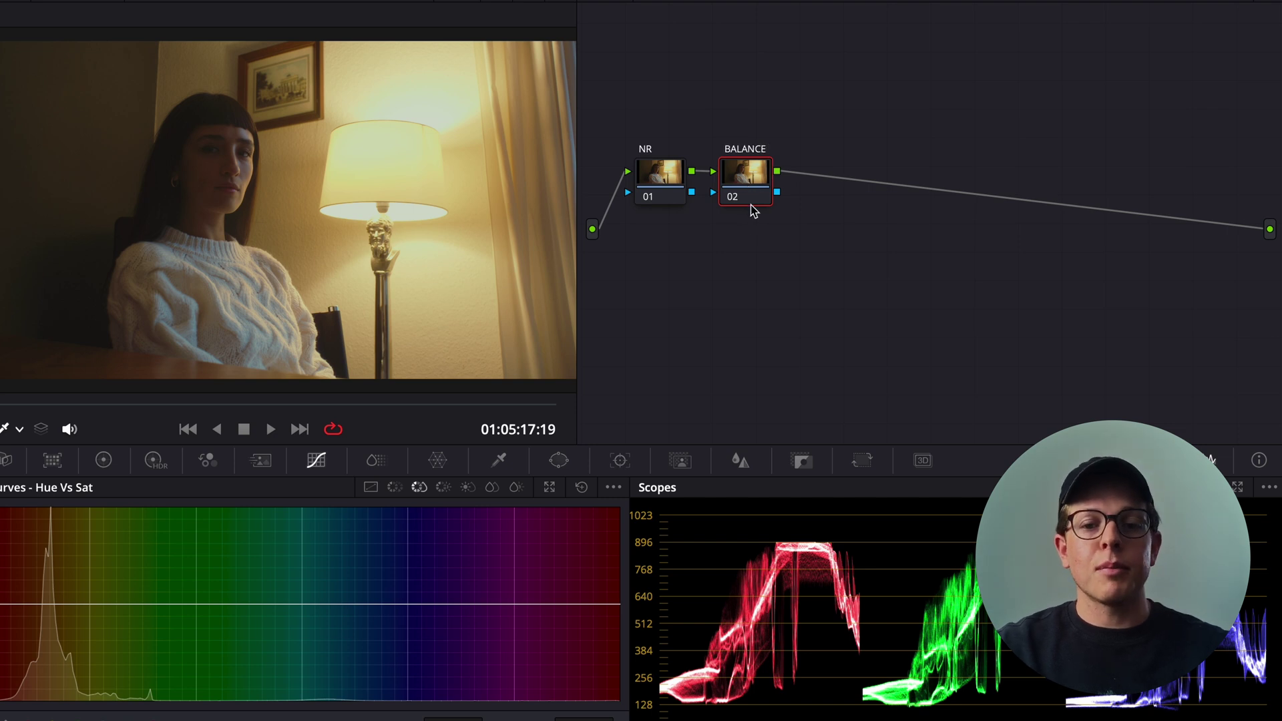
Add two serial nodes after BALANCE, labelling the first one for contrast and the second for saturation
key(alt+s)
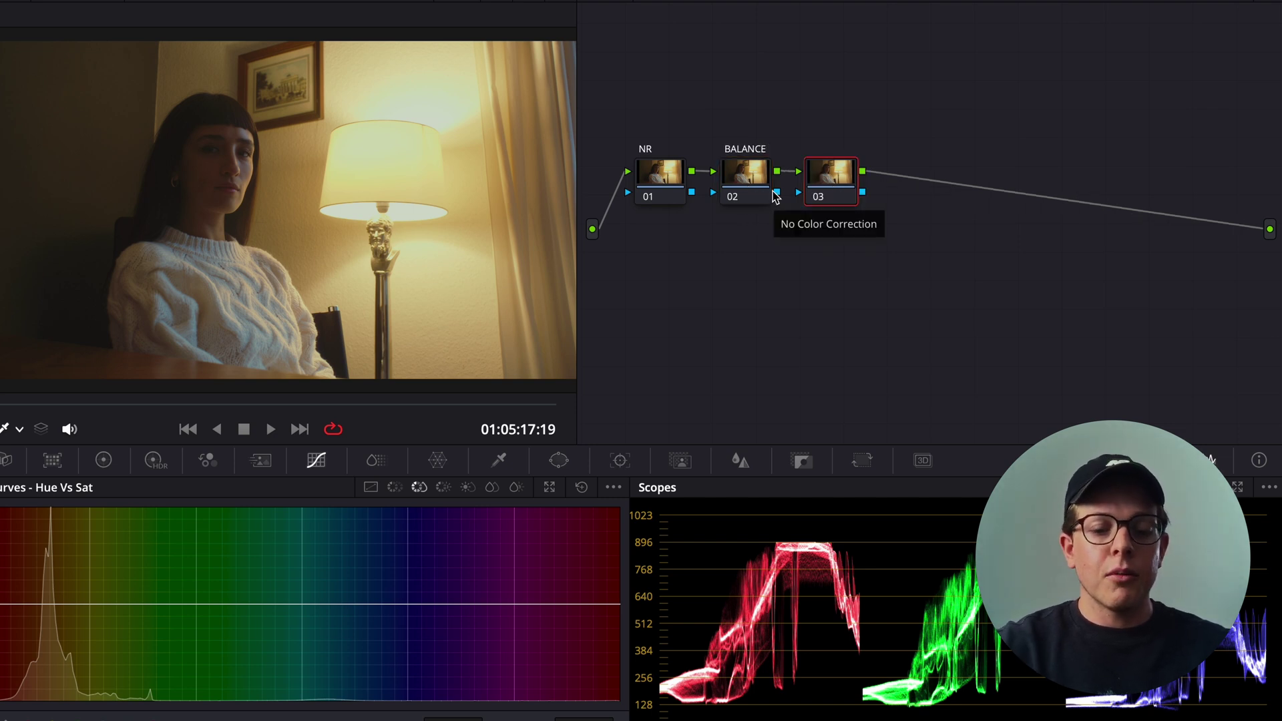
text(CONSTA)
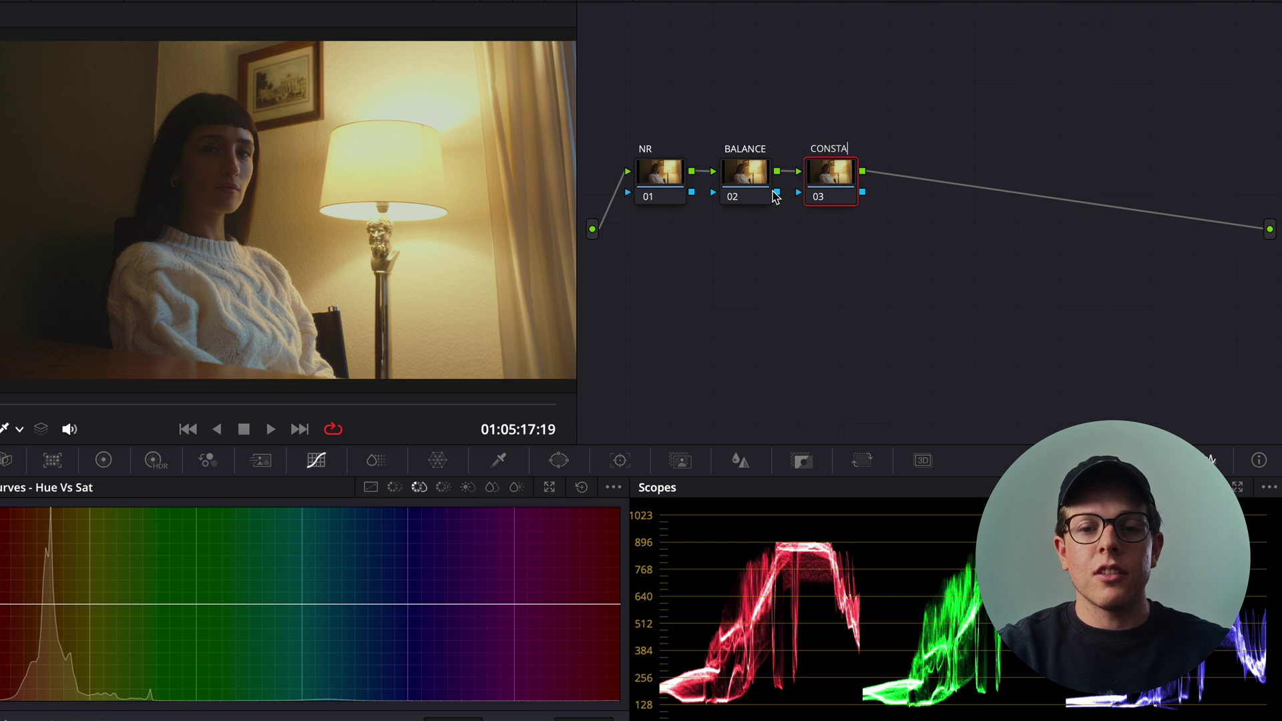
key(Return)
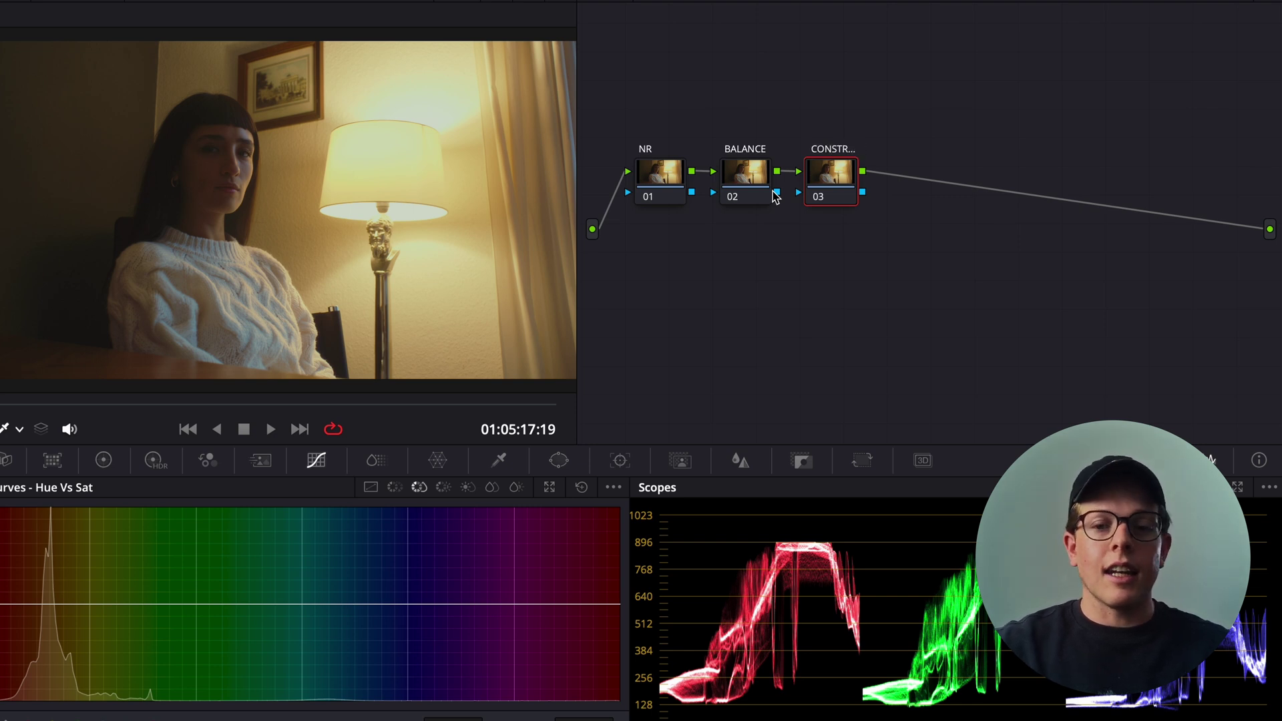
key(alt+s)
text(SAT)
key(Return)
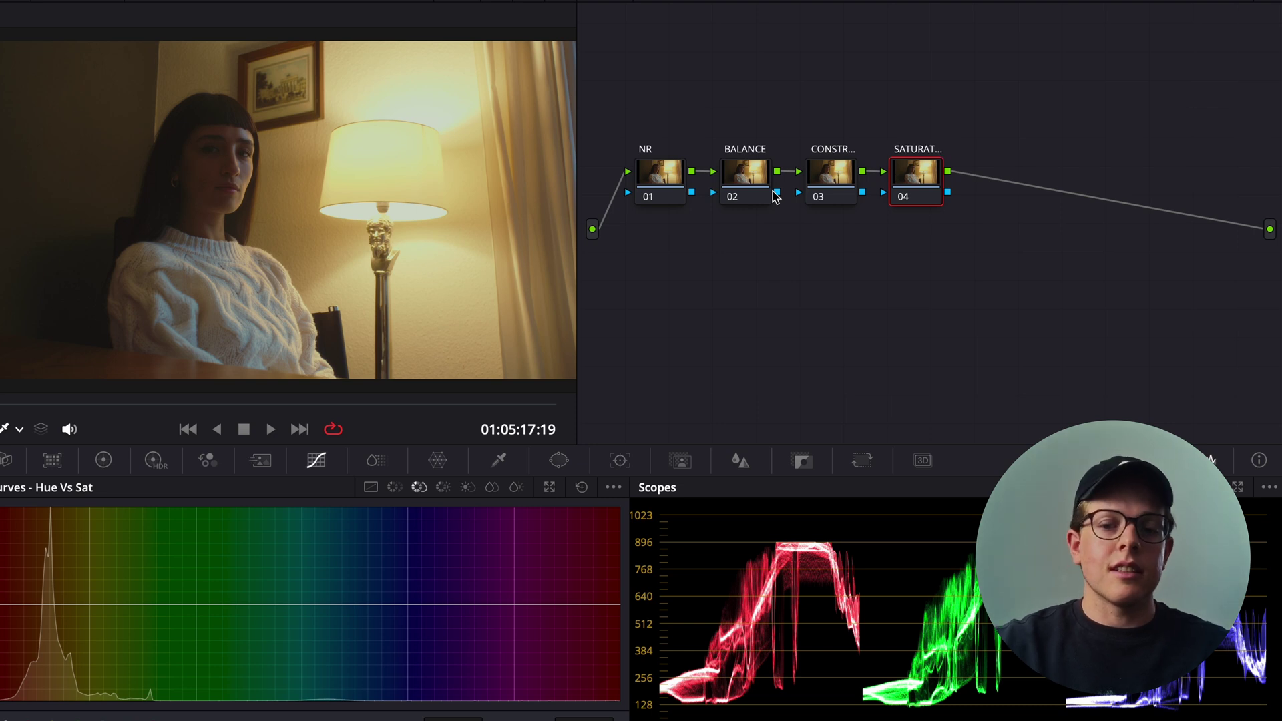
Stack the NR, BALANCE and contrast nodes in a column, and place the saturation node next to the NR node
drag(661, 187, 657, 242)
drag(821, 192, 654, 314)
drag(921, 180, 768, 172)
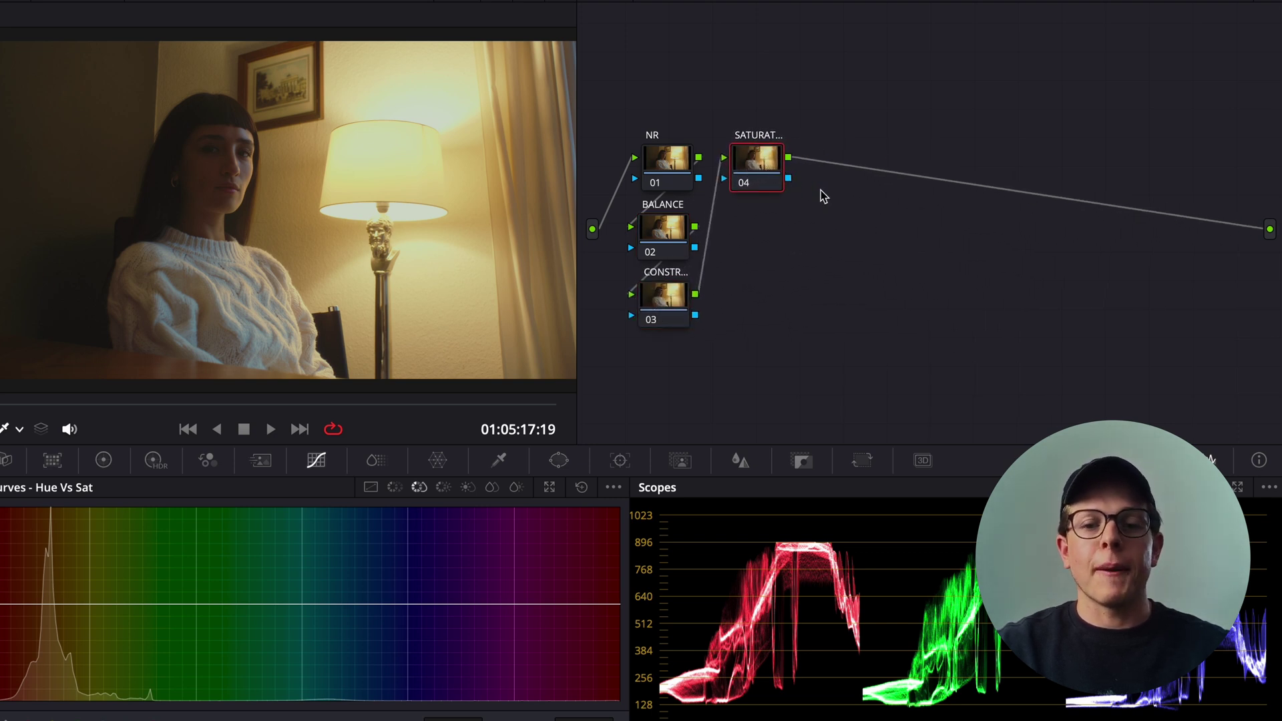
Add a serial node after the saturation node, and add three parallel nodes to it
key(alt+s)
drag(852, 200, 870, 179)
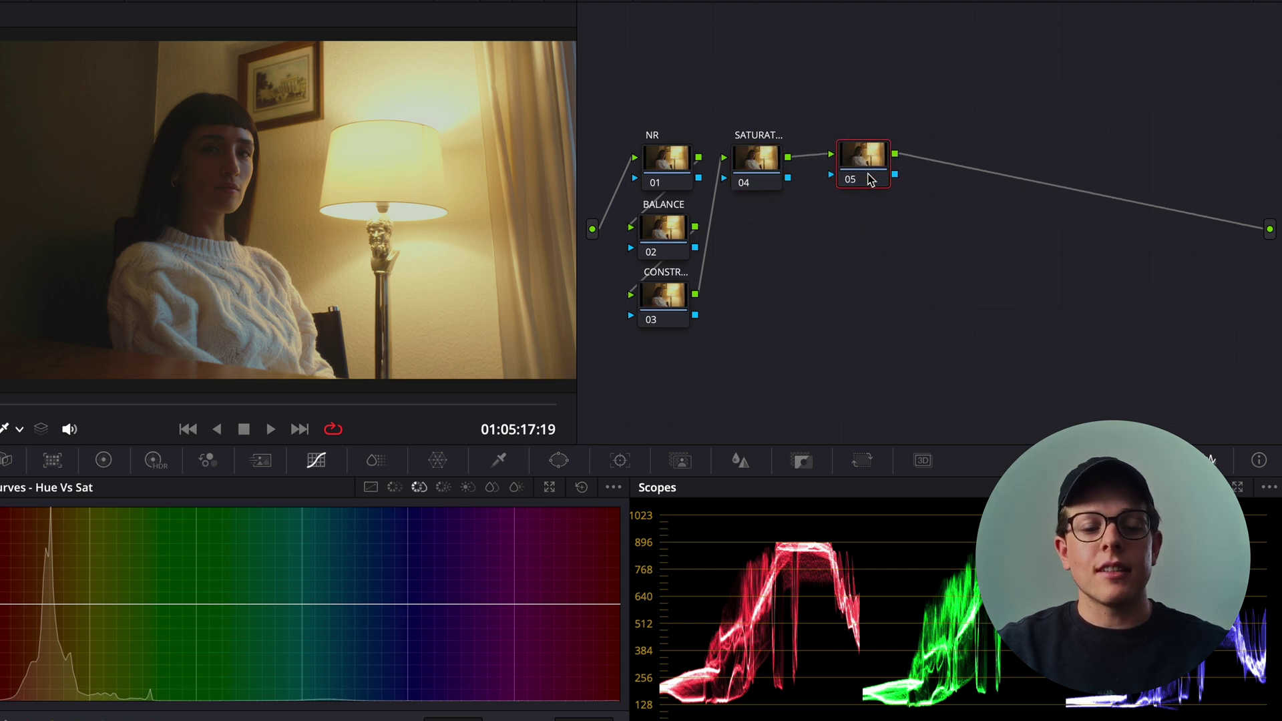
key(alt+p)
key(alt+p)
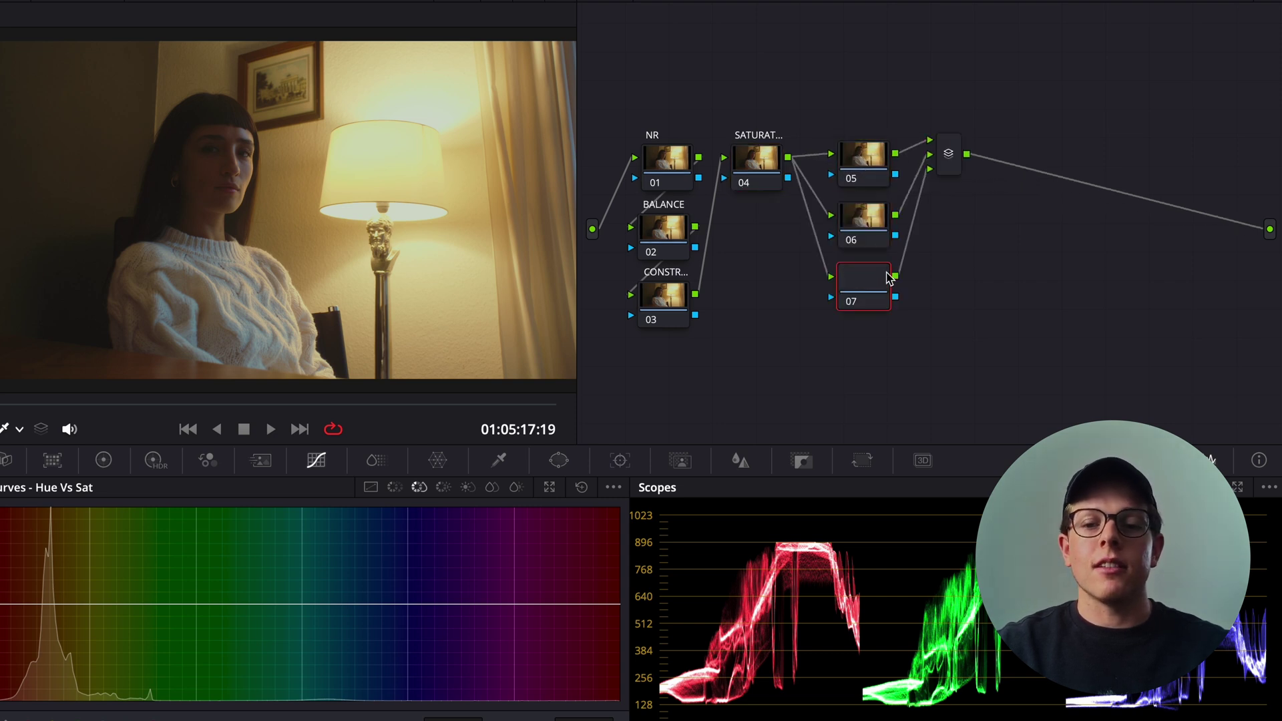
key(alt+p)
Arrange the four parallel nodes in a column between the saturation node and the mixer, with both aligned to the column's vertical middle
drag(866, 76, 885, 392)
drag(874, 352, 878, 303)
drag(947, 167, 945, 190)
drag(1019, 358, 925, 127)
drag(754, 160, 748, 215)
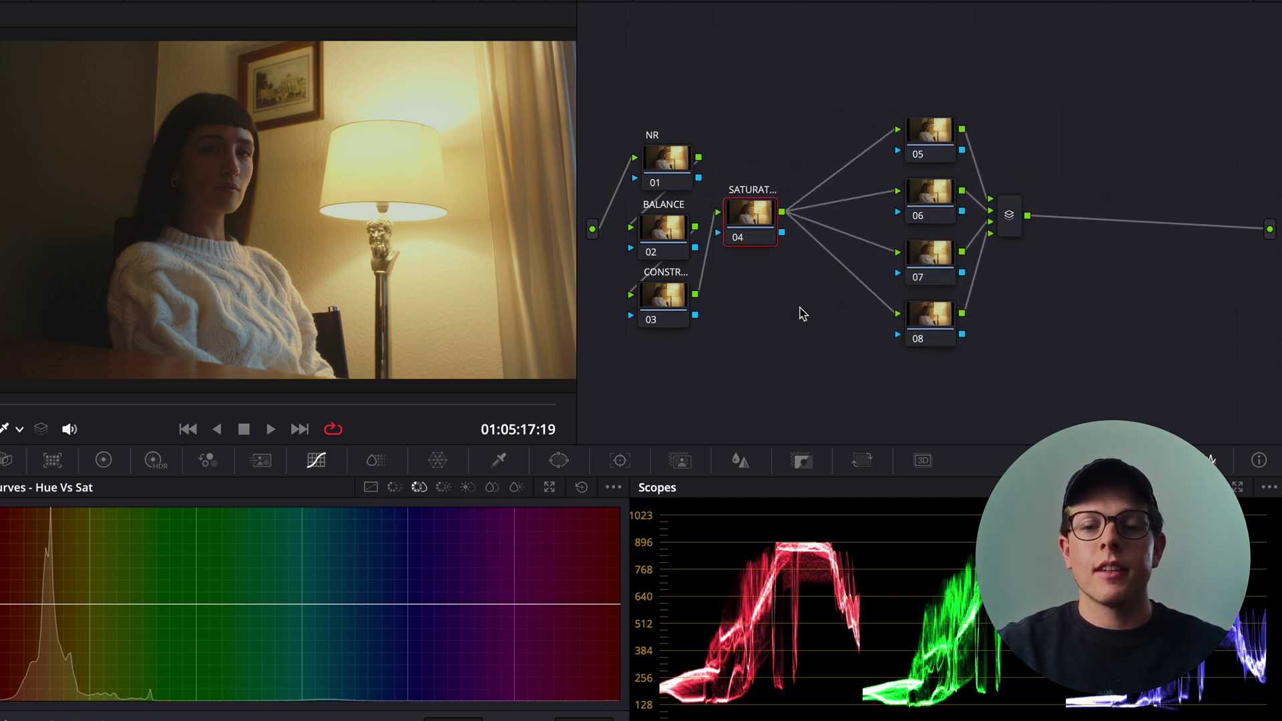
drag(918, 124, 862, 127)
drag(1007, 215, 987, 219)
Label node 05, the uppermost parallel node, SECONDARY
click(861, 142)
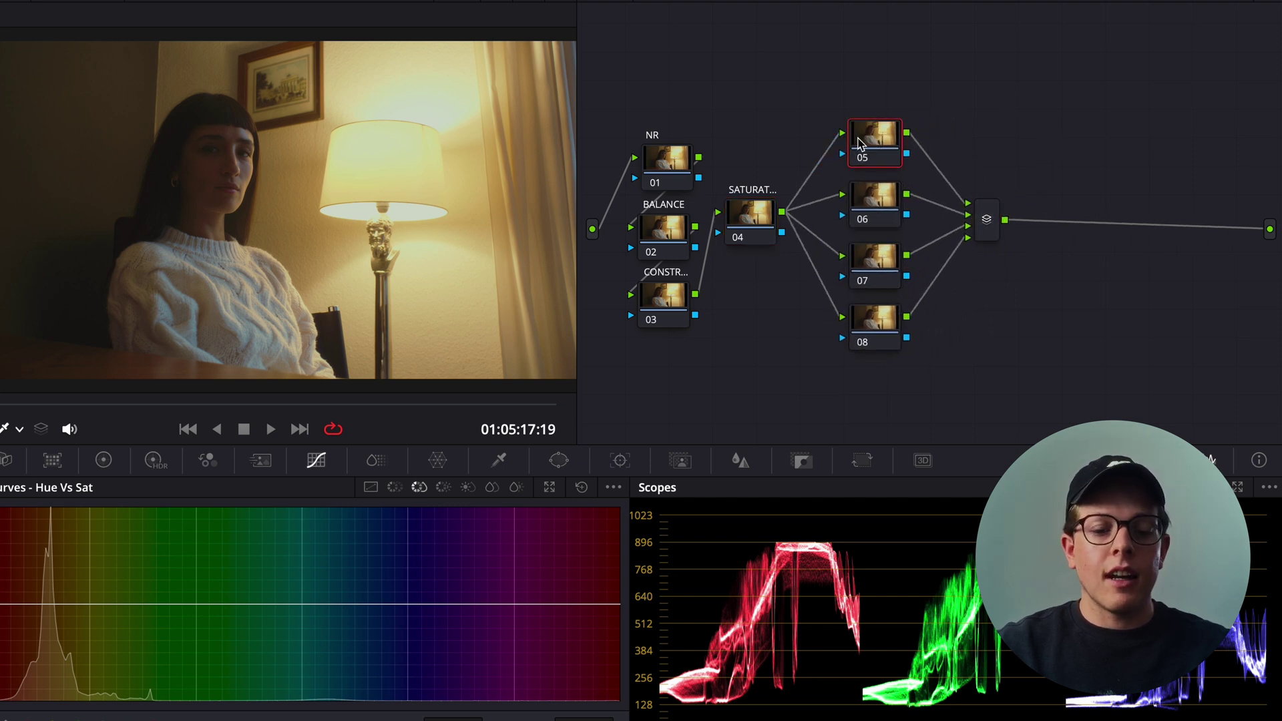
text(SEC)
text(ONDARY)
click(998, 112)
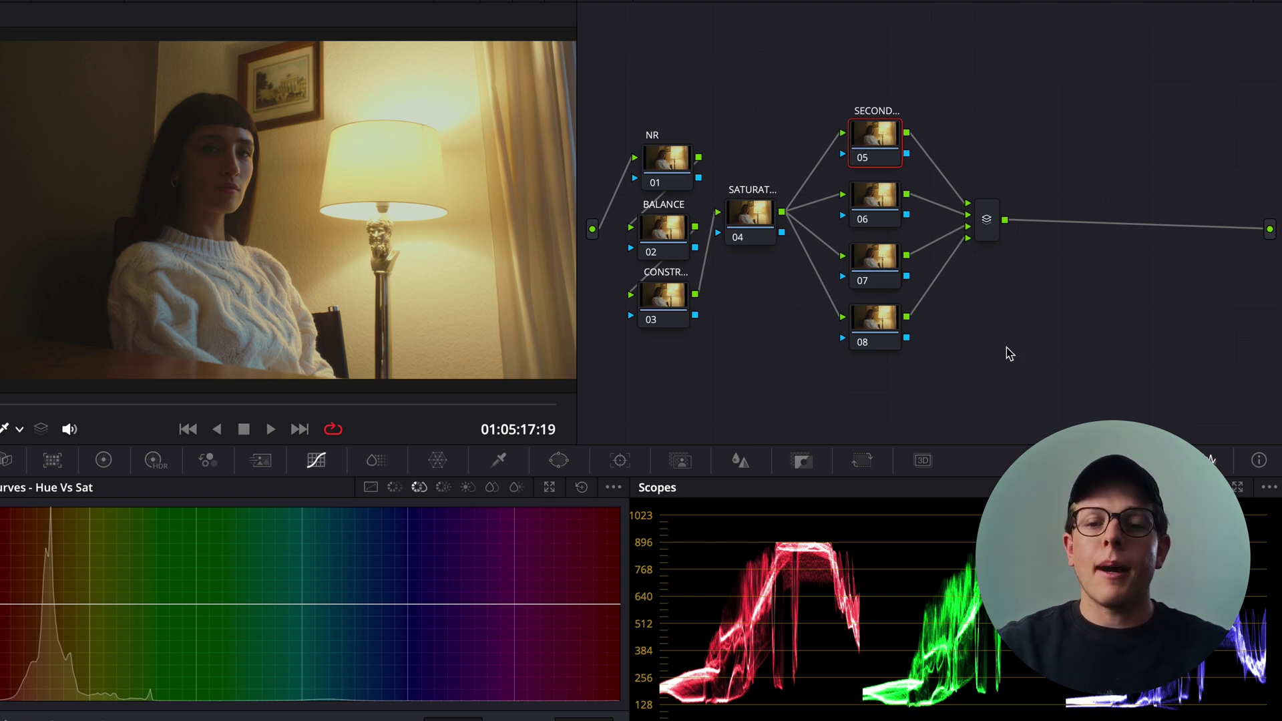
Shift the four parallel nodes and the mixer slightly closer to the saturation node, and select node 06
drag(961, 361, 852, 149)
click(961, 143)
drag(987, 219, 967, 217)
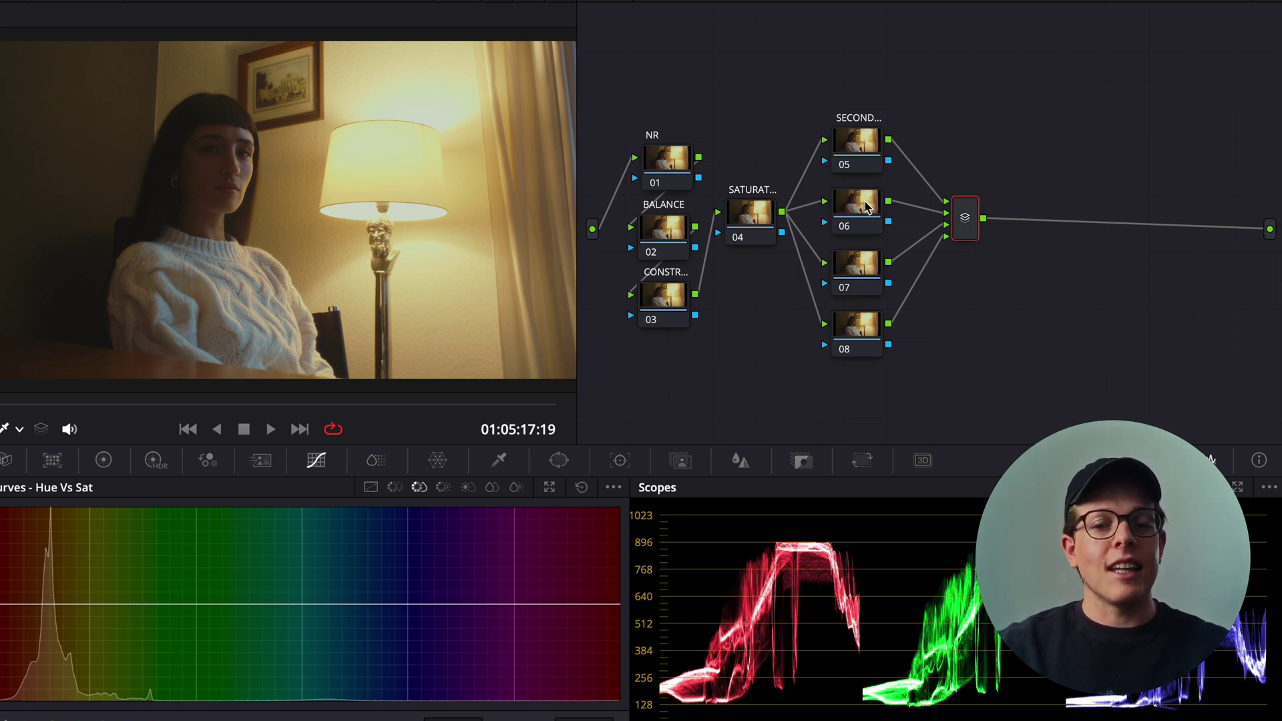
click(851, 215)
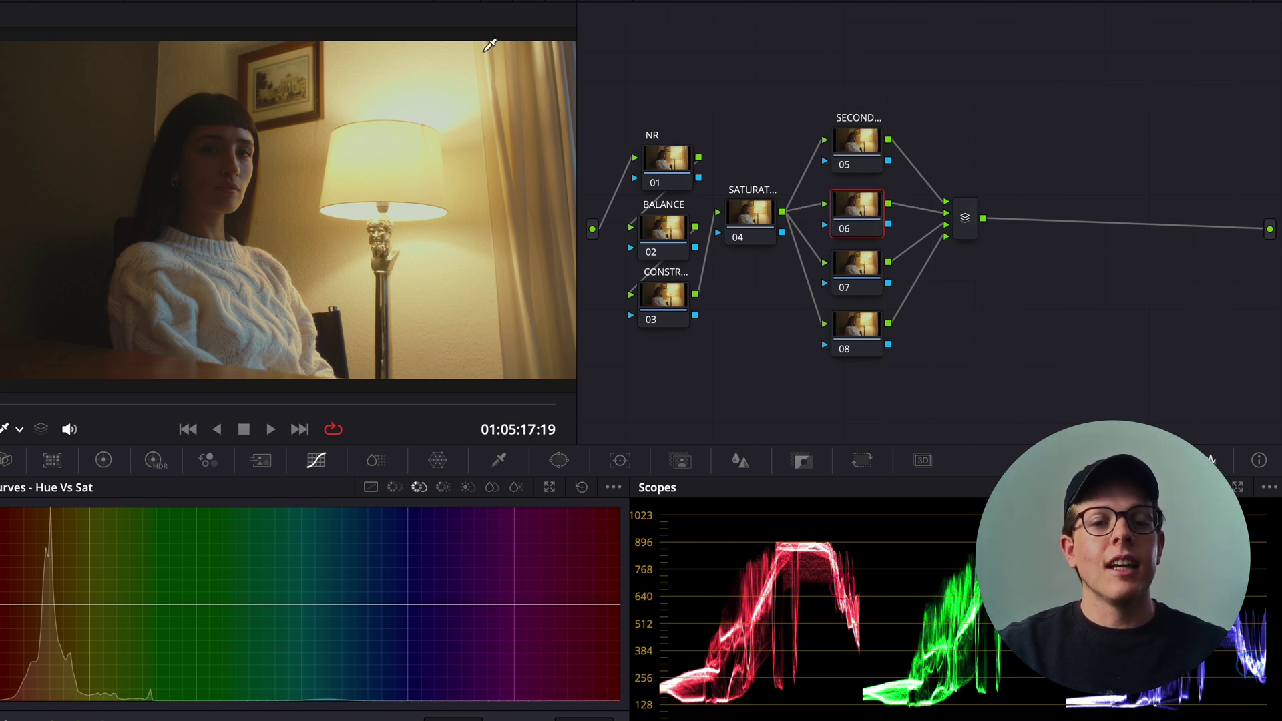
Nudge node 05 slightly in the parallel column, and label node 07 VIGNETTE and node 08 BOTTOM
drag(866, 144, 862, 143)
click(862, 201)
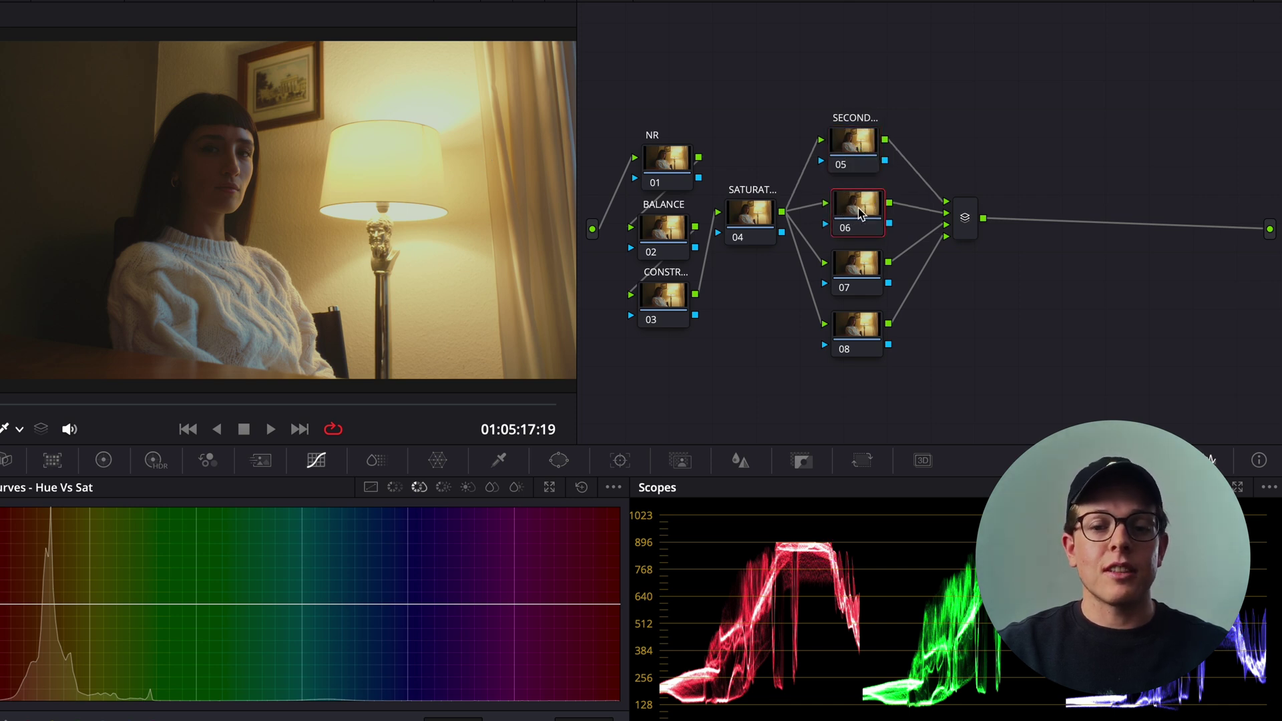
click(871, 285)
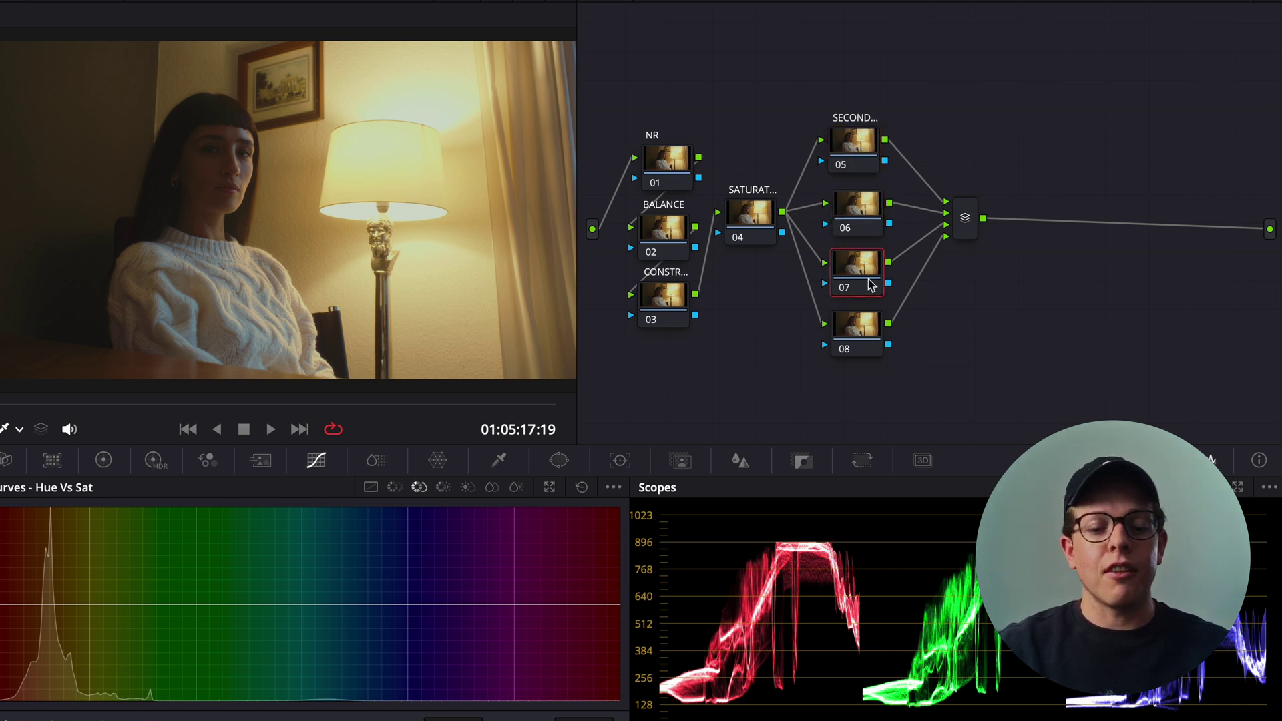
text(ViGNETTE)
key(Return)
click(854, 343)
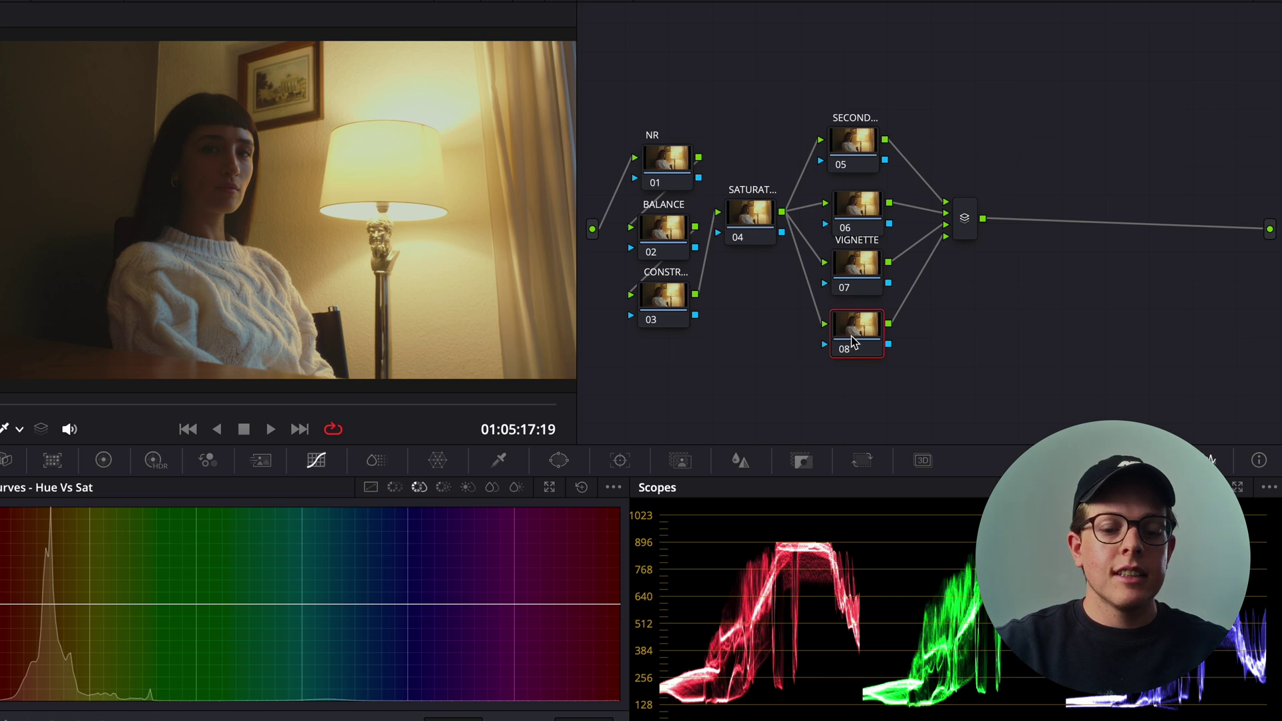
text(BO)
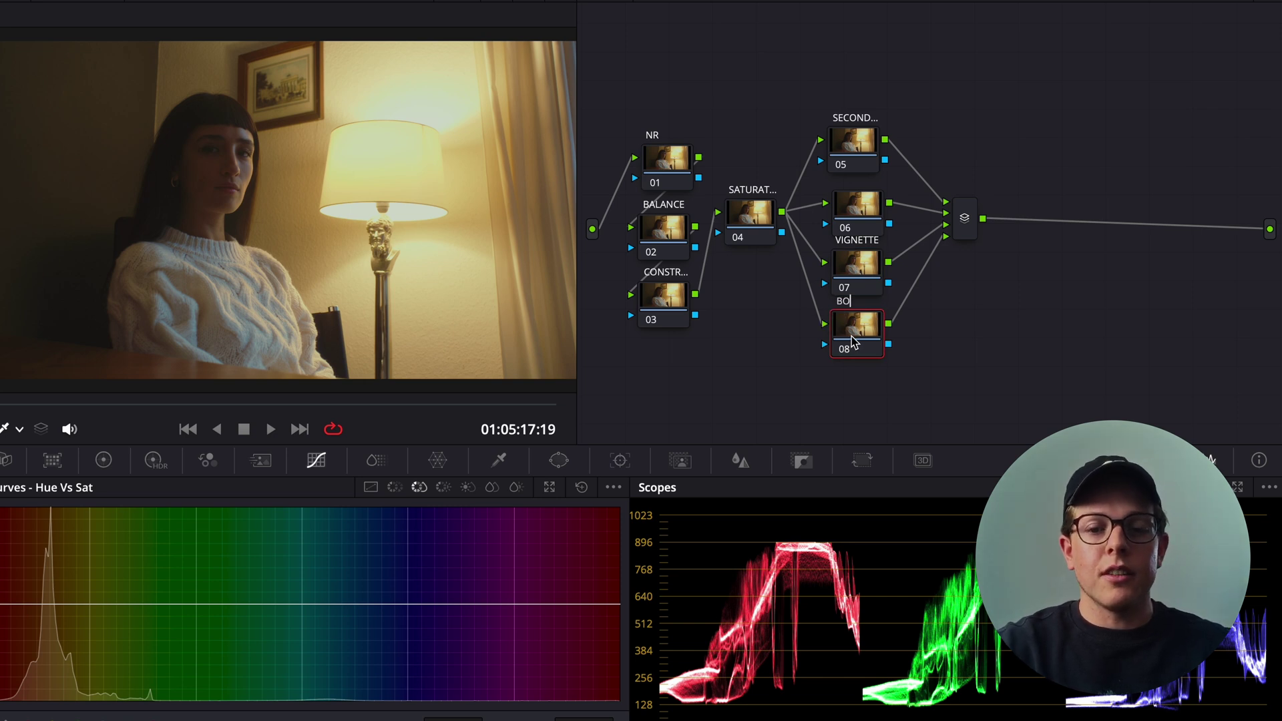
text(TTOM...)
key(Return)
Add a circular window to the VIGNETTE node, stretched into a frame-filling ellipse with aspect about 72 and softness about 20
click(869, 275)
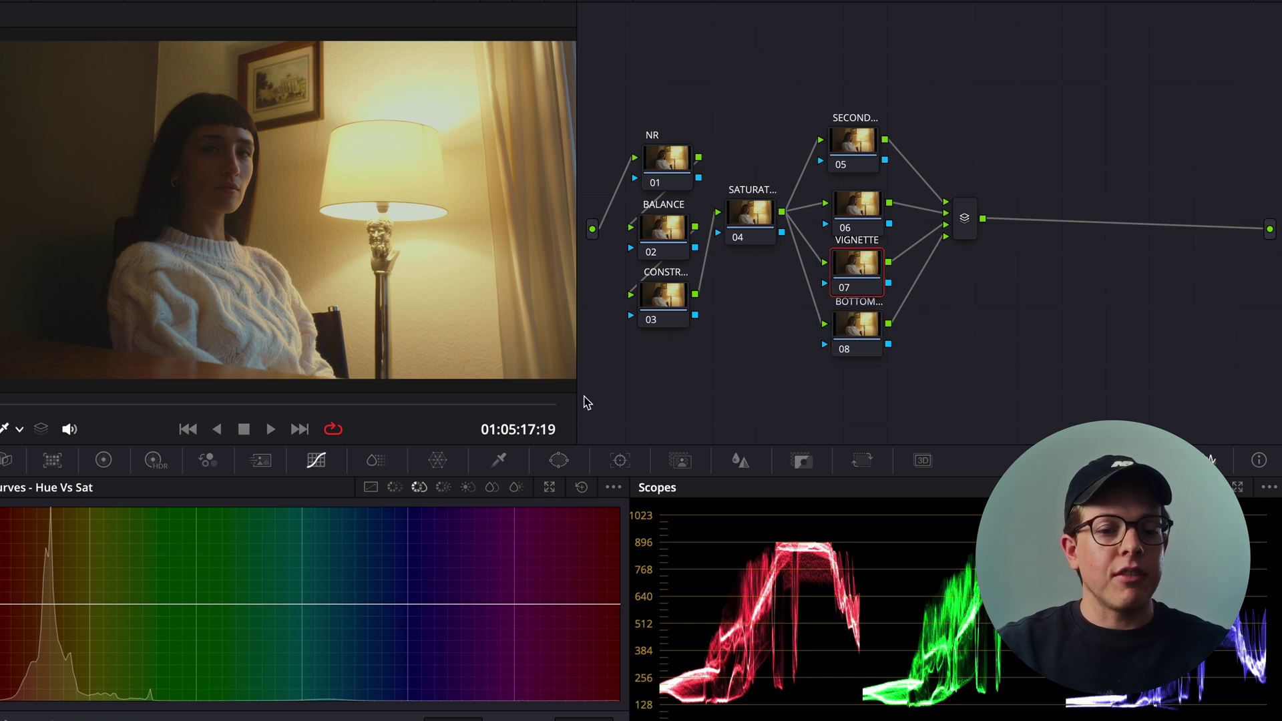
click(552, 458)
click(558, 460)
click(13, 598)
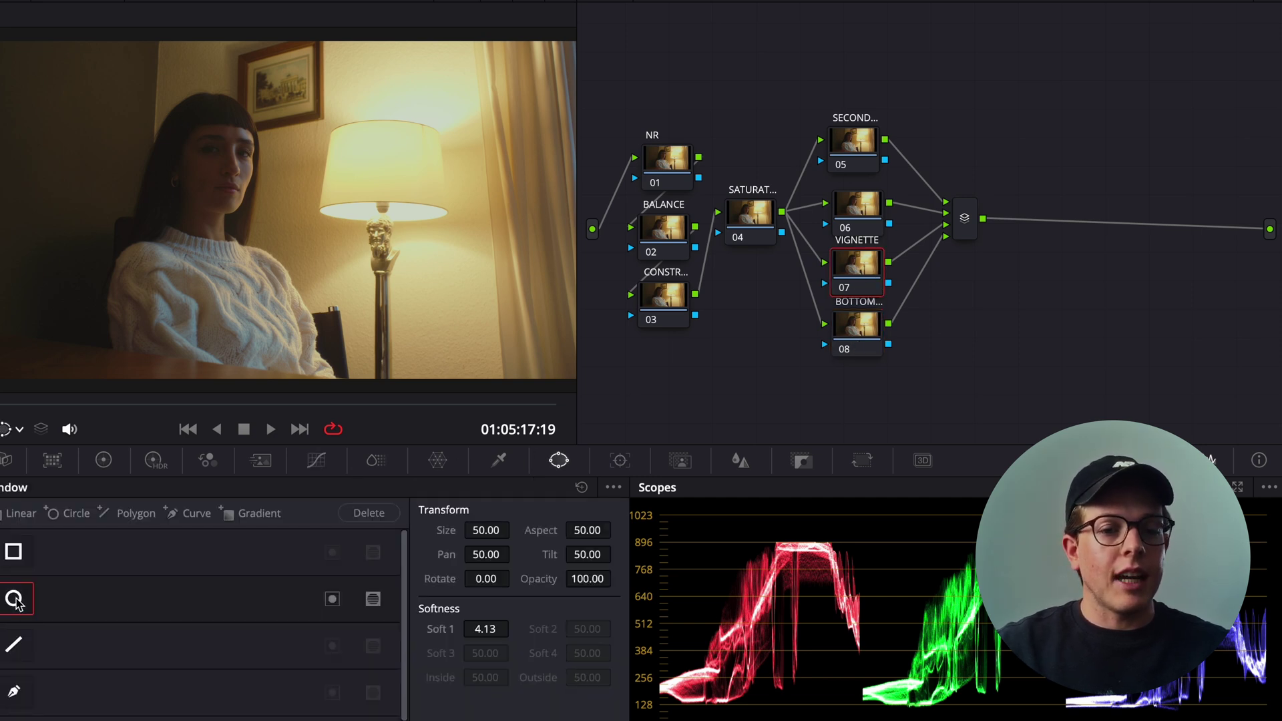
scroll(342, 274, down, 2)
drag(332, 267, 379, 315)
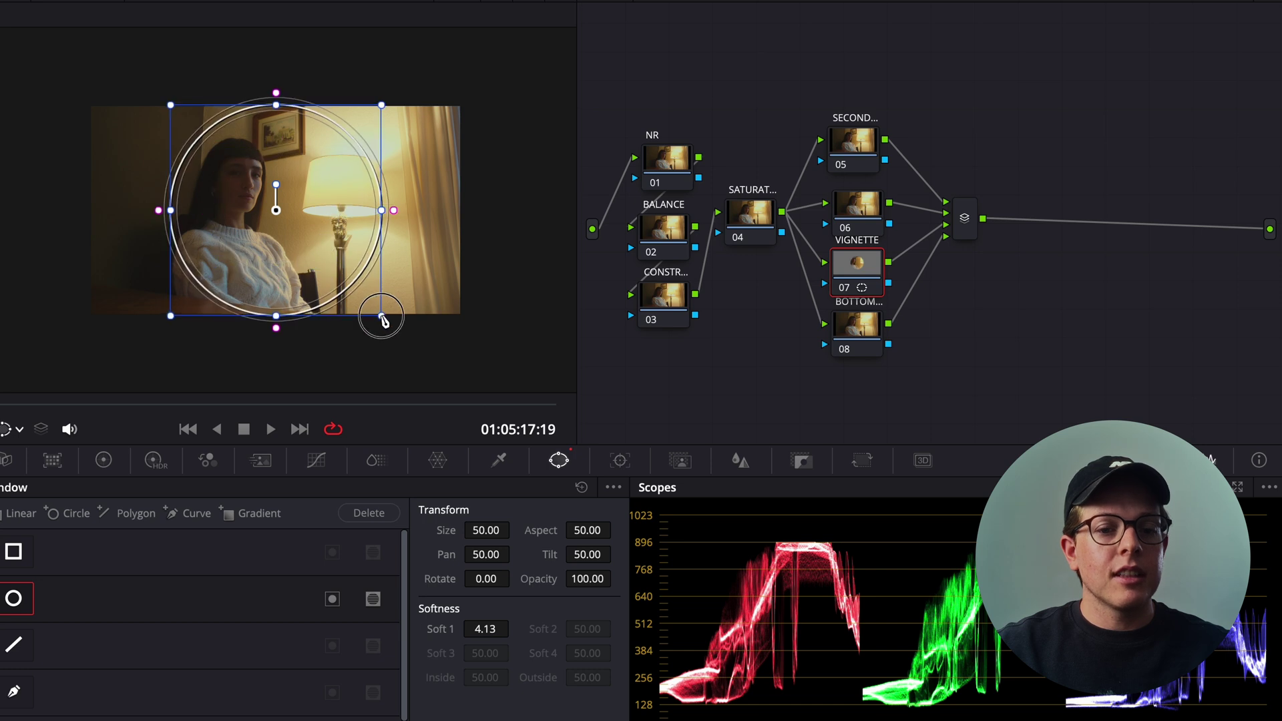
drag(380, 211, 516, 211)
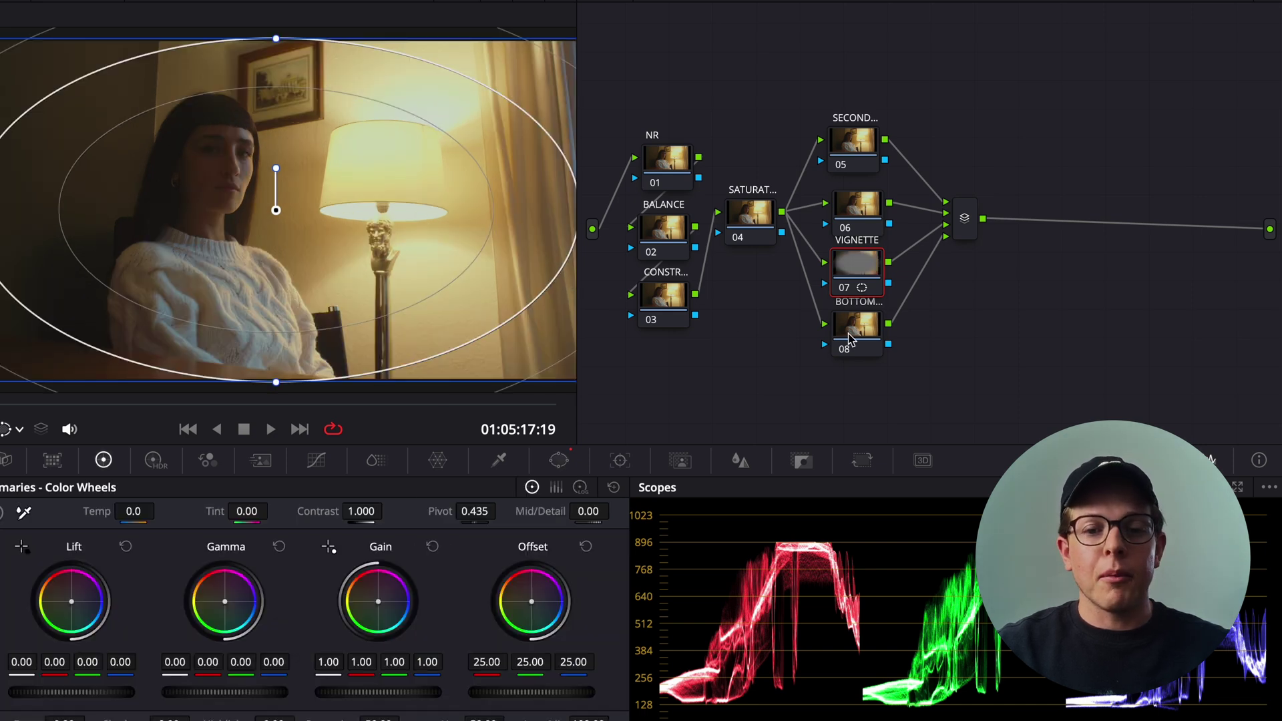
Add a gradient window to node 08, rotate it to about -180 degrees, and highlight the area it affects
click(849, 337)
click(558, 460)
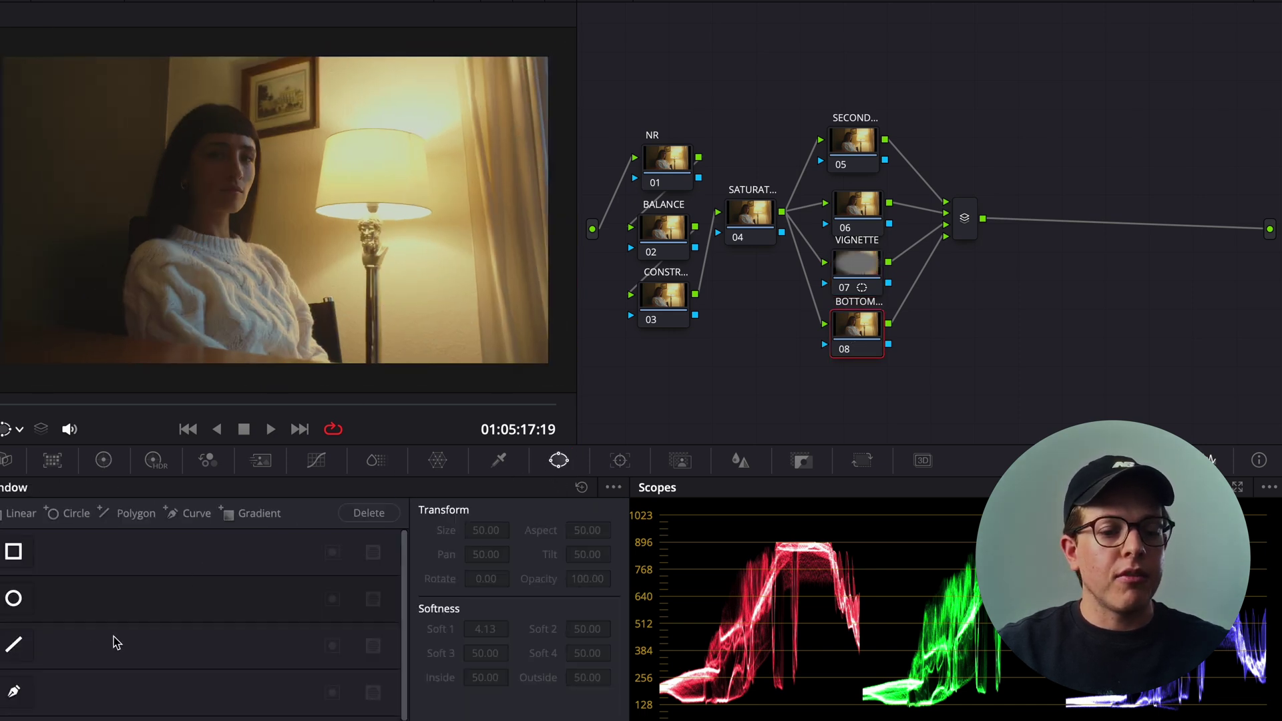
click(46, 702)
drag(279, 235, 276, 79)
key(shift+h)
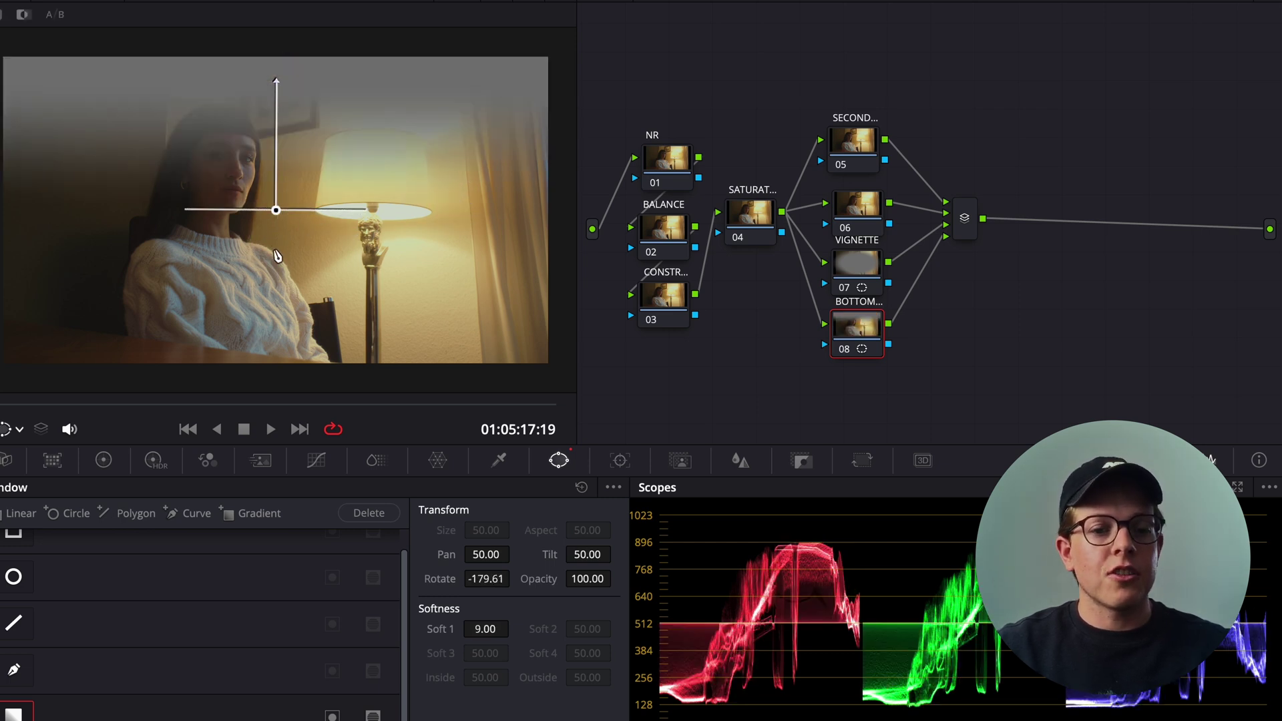
Place node 08's gradient along the frame's lower edge at pan about 48, tilt about 33 and softness about 11.4, and turn off the highlight
drag(275, 211, 258, 349)
drag(257, 214, 258, 185)
scroll(263, 344, down, 2)
drag(261, 344, 258, 383)
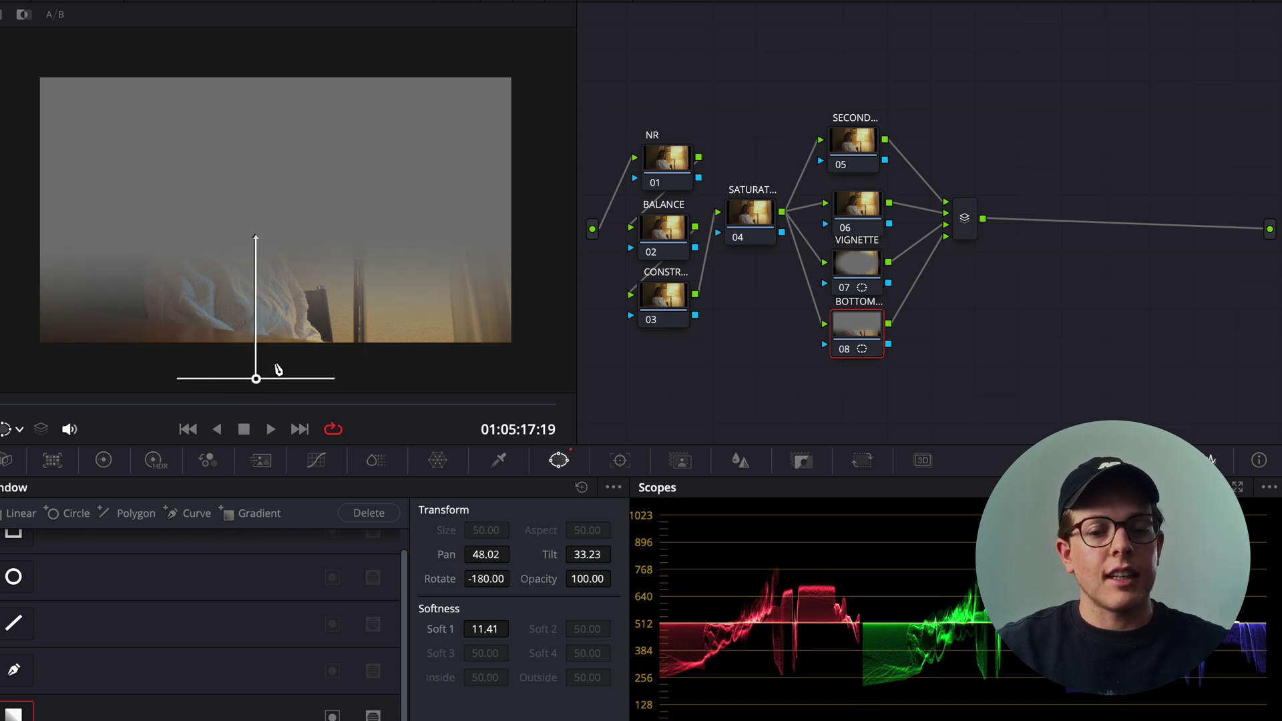
key(shift+h)
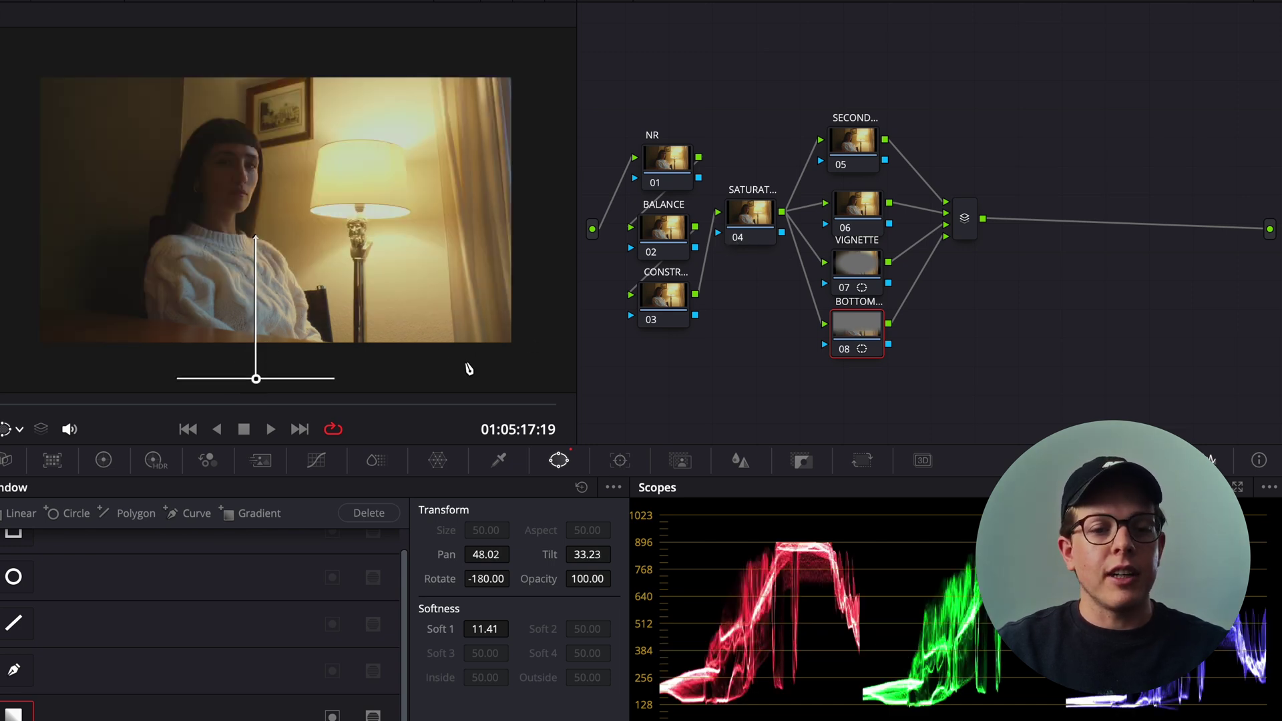
key(shift+z)
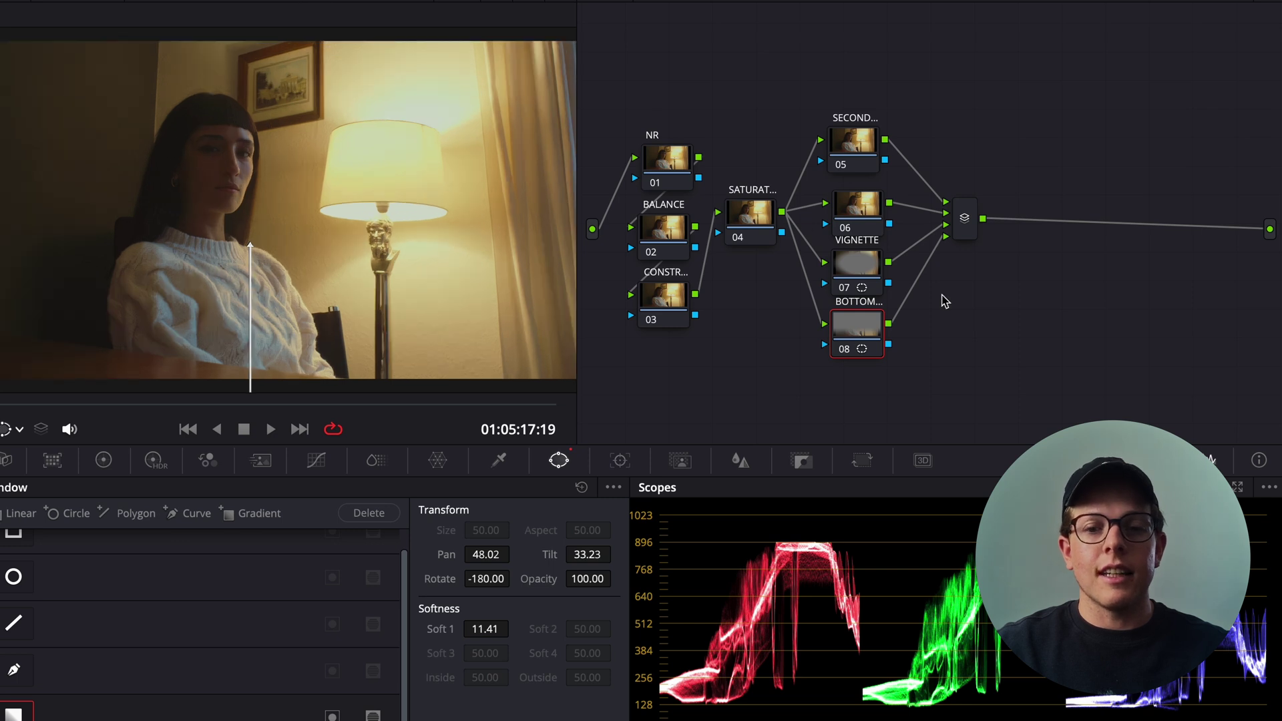
Nudge nodes 06 and 05 to tidy their spacing in the parallel column
drag(857, 208, 854, 204)
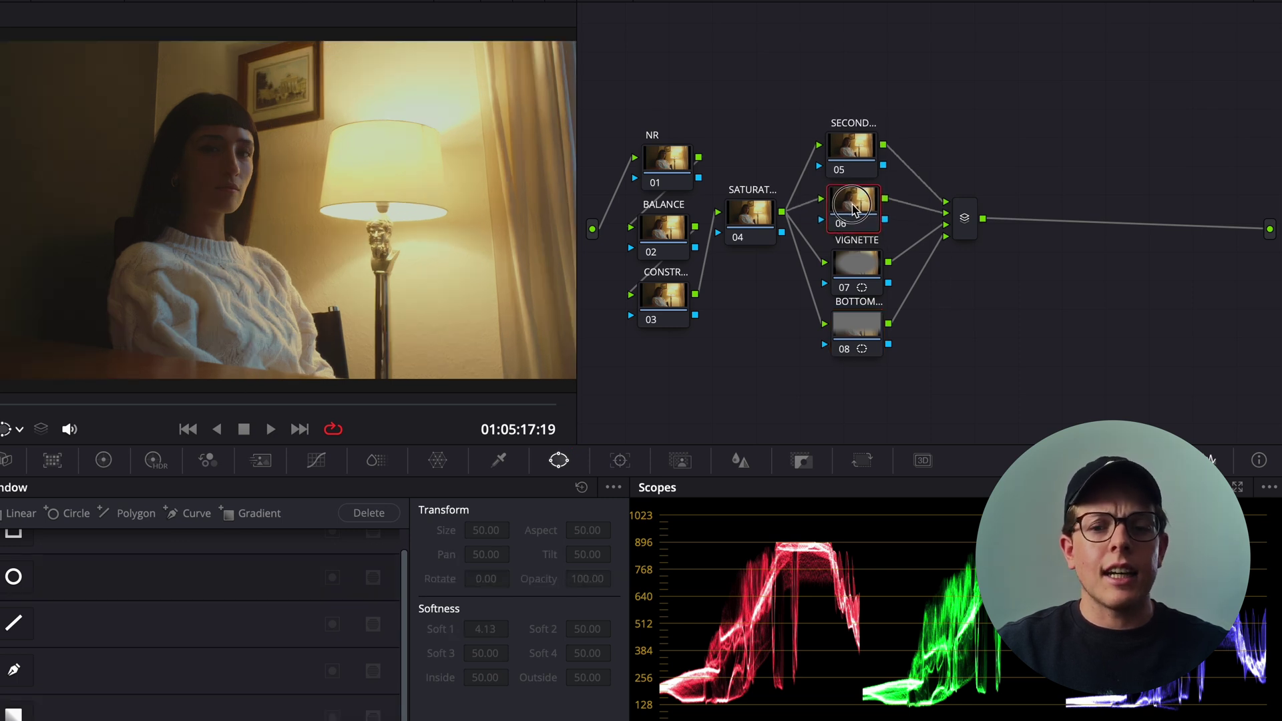
click(876, 338)
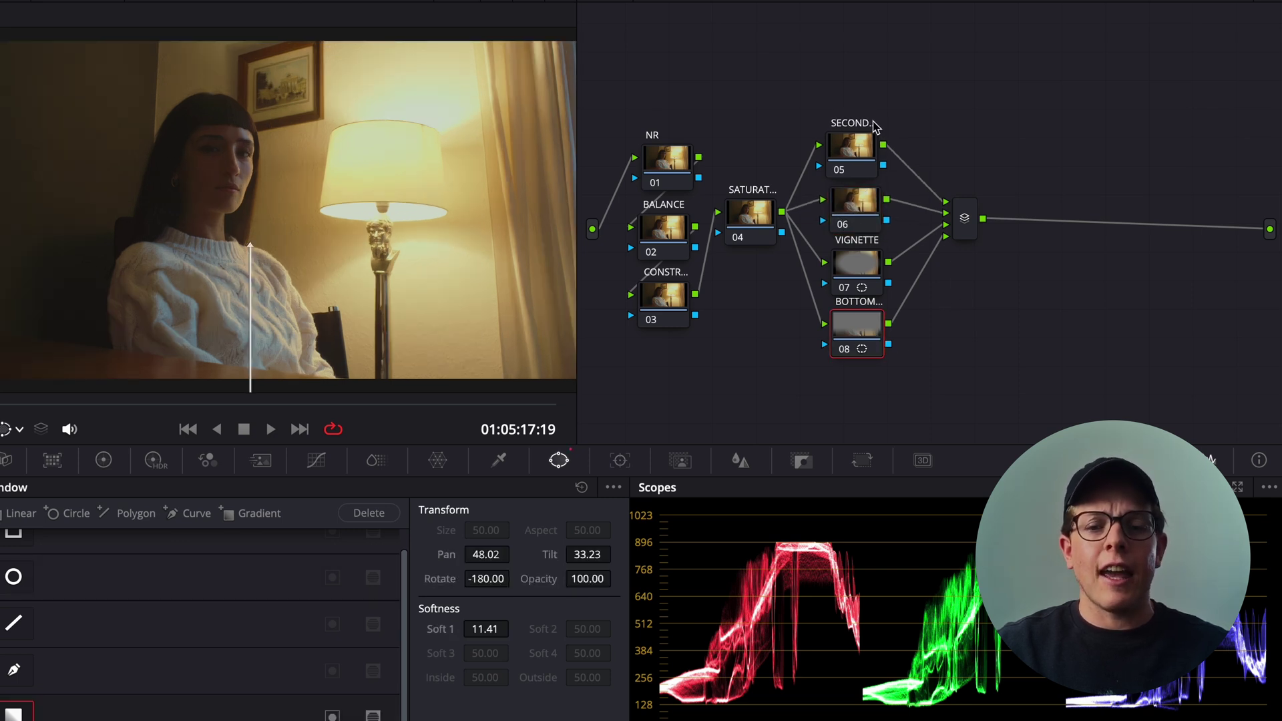
drag(865, 159, 866, 156)
Add four more parallel nodes below node 08 and undo these additions
click(855, 342)
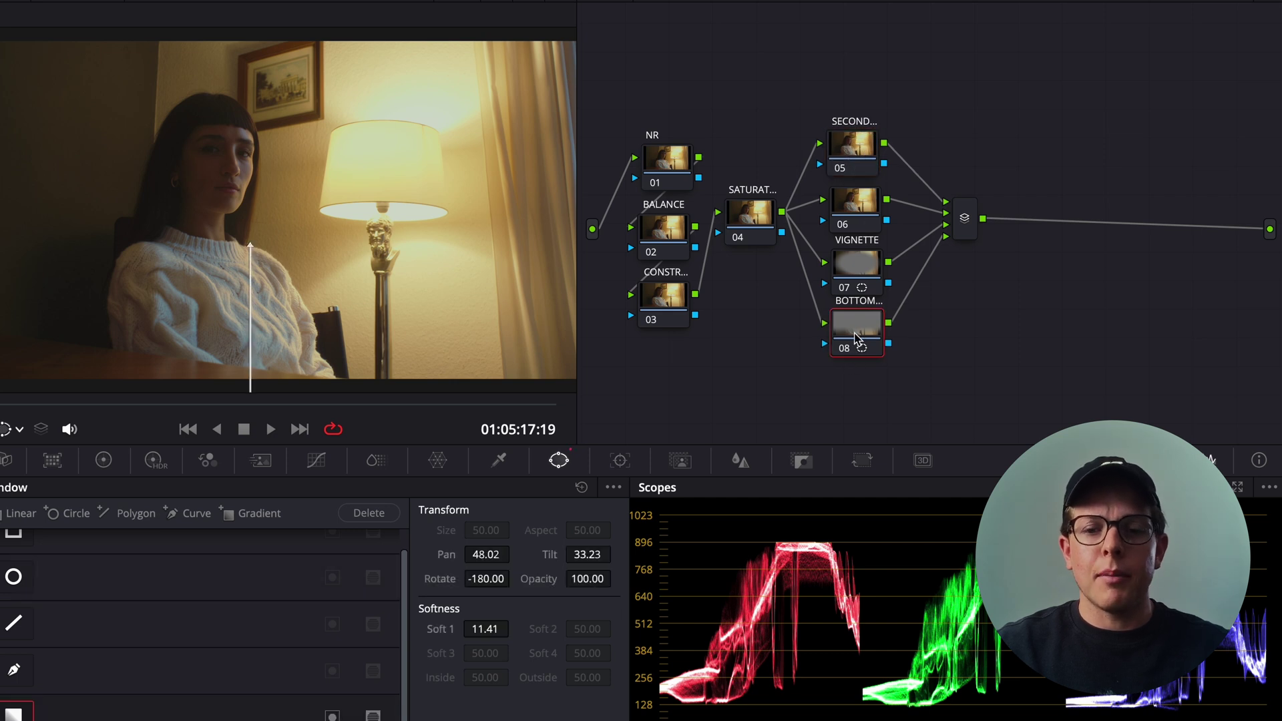
key(alt+l)
key(alt+l)
key(alt+l)
key(alt+l)
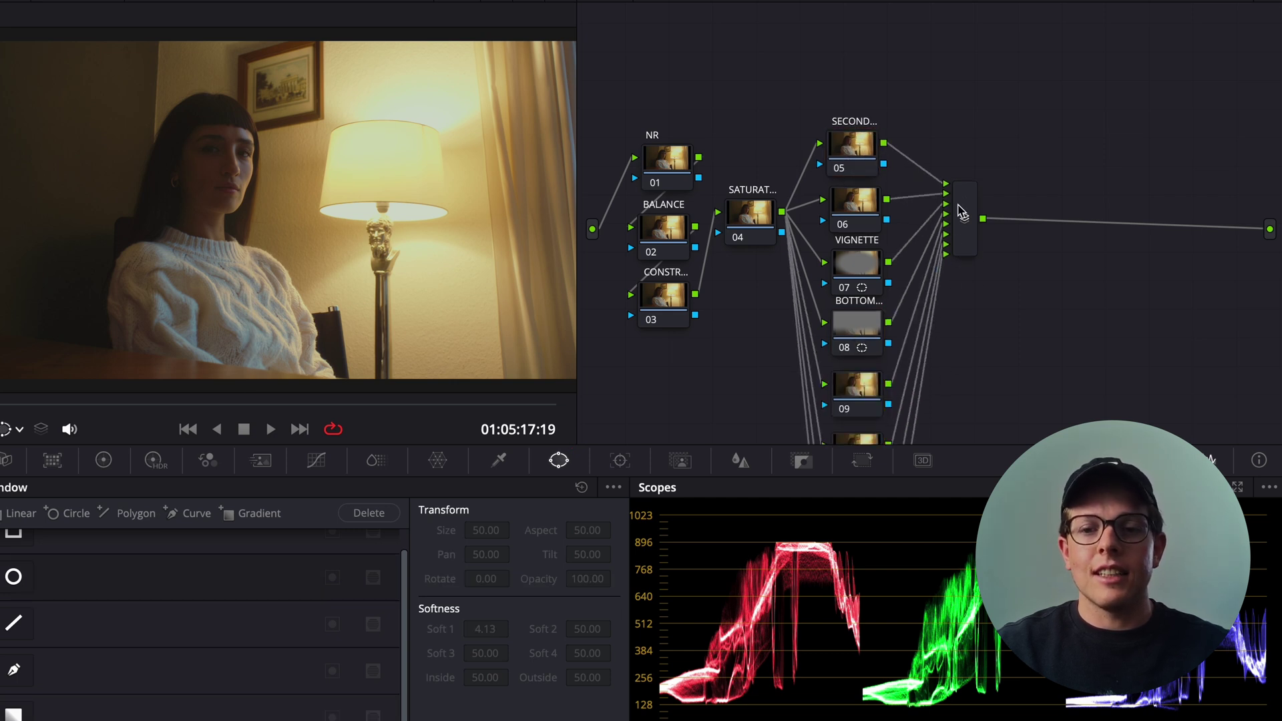
key(ctrl+z)
key(ctrl+z)
key(ctrl+z)
key(ctrl+z)
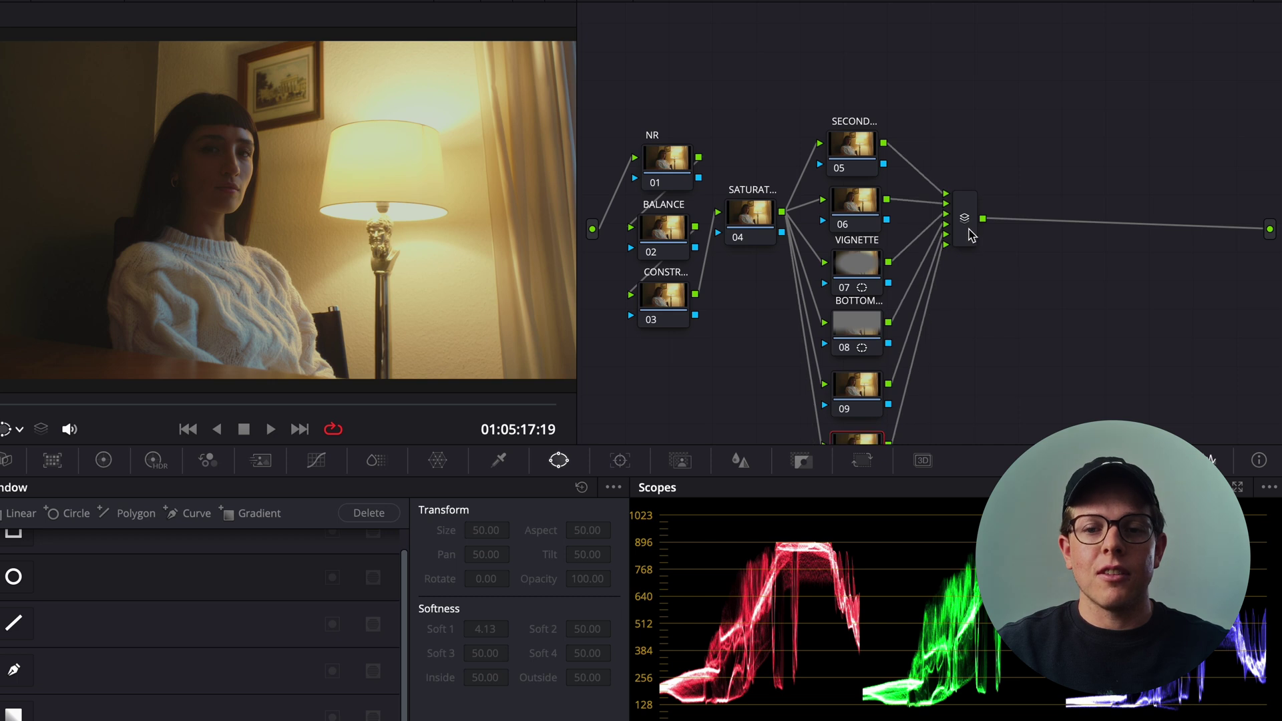
Add two serial nodes after the parallel mixer, and label the first one GLOBAL ADJ
drag(968, 231, 1035, 239)
key(alt+s)
key(alt+s)
click(1058, 235)
key(Caps_Lock)
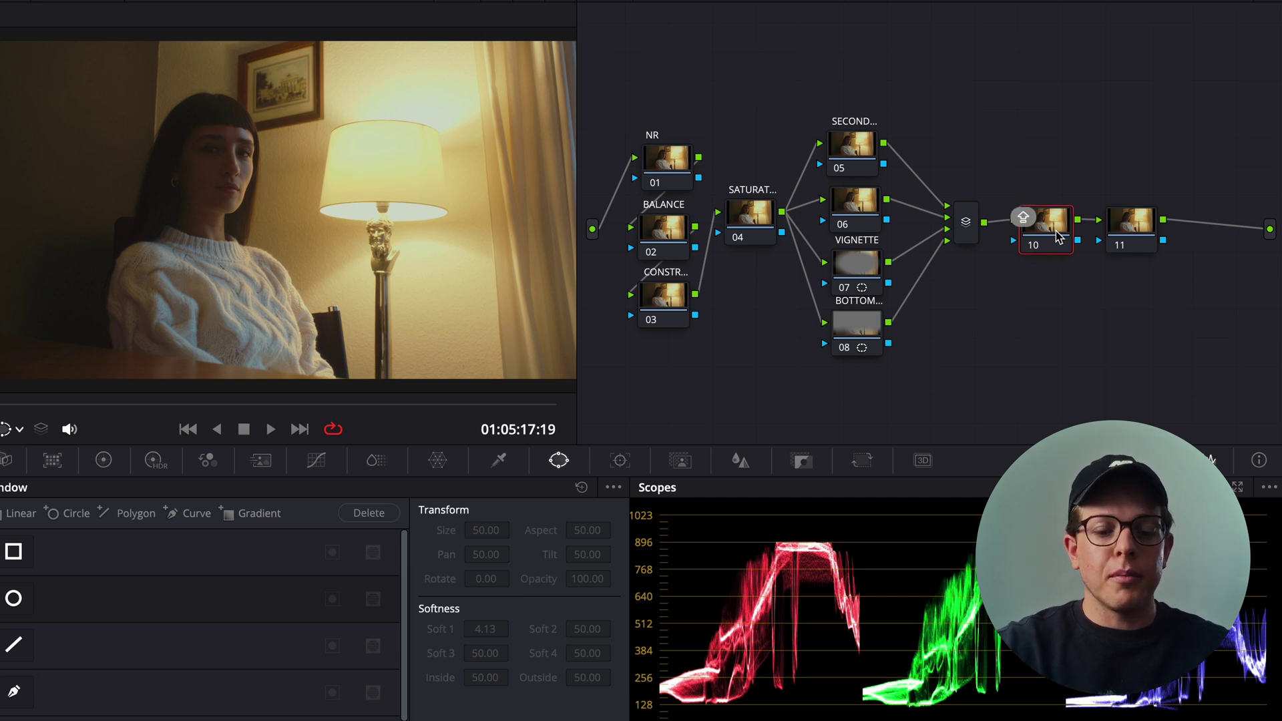
text(GLOBAL)
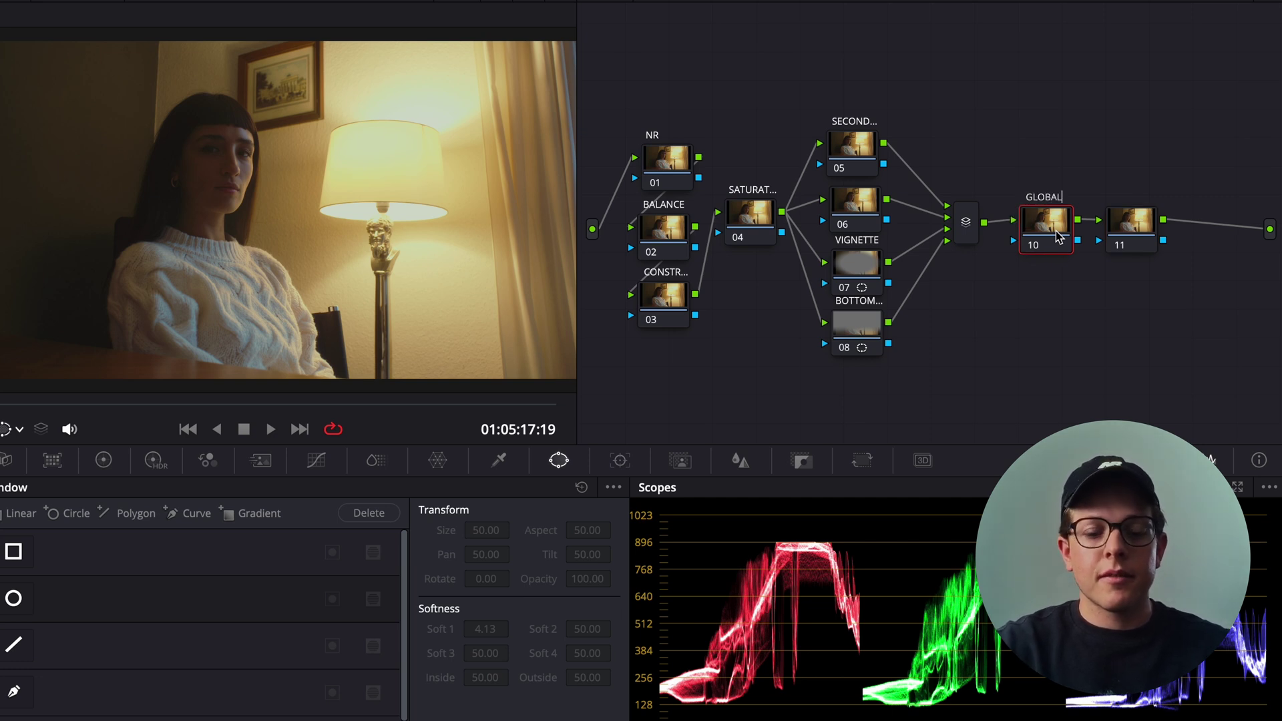
text( ADJ)
key(Return)
click(1125, 240)
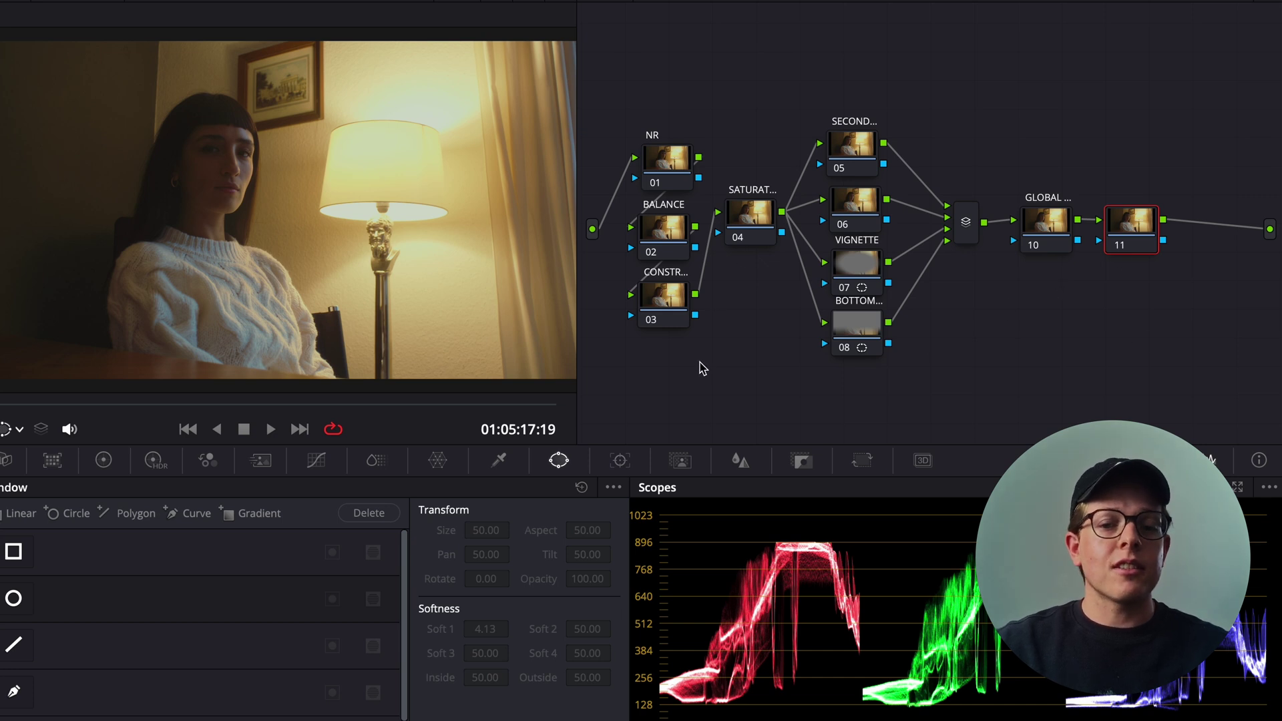
Move the NR, BALANCE and third nodes slightly up, and lower the saturation node until it sits beside node 03
drag(673, 176, 667, 156)
drag(673, 224, 669, 203)
drag(670, 330, 668, 314)
drag(753, 235, 753, 294)
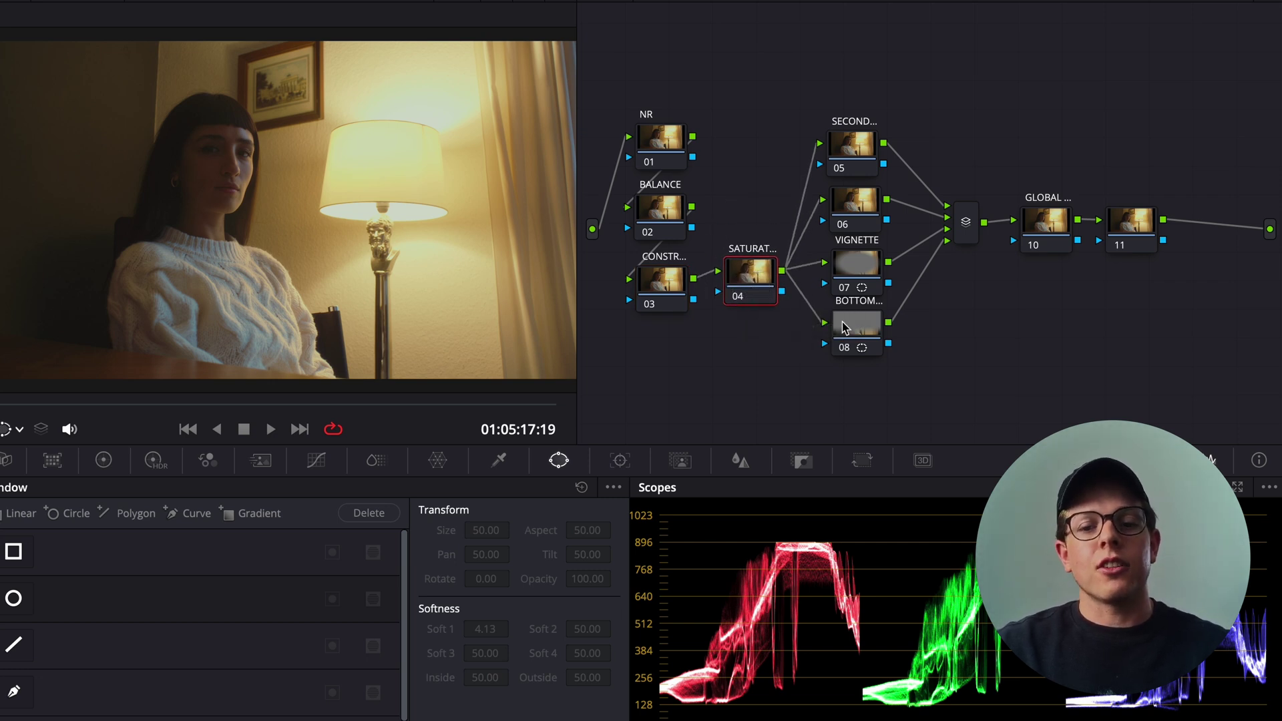
Space the NR, BALANCE and third nodes evenly in a column, and shift the node tree slightly as a group to tidy it
drag(679, 150, 666, 123)
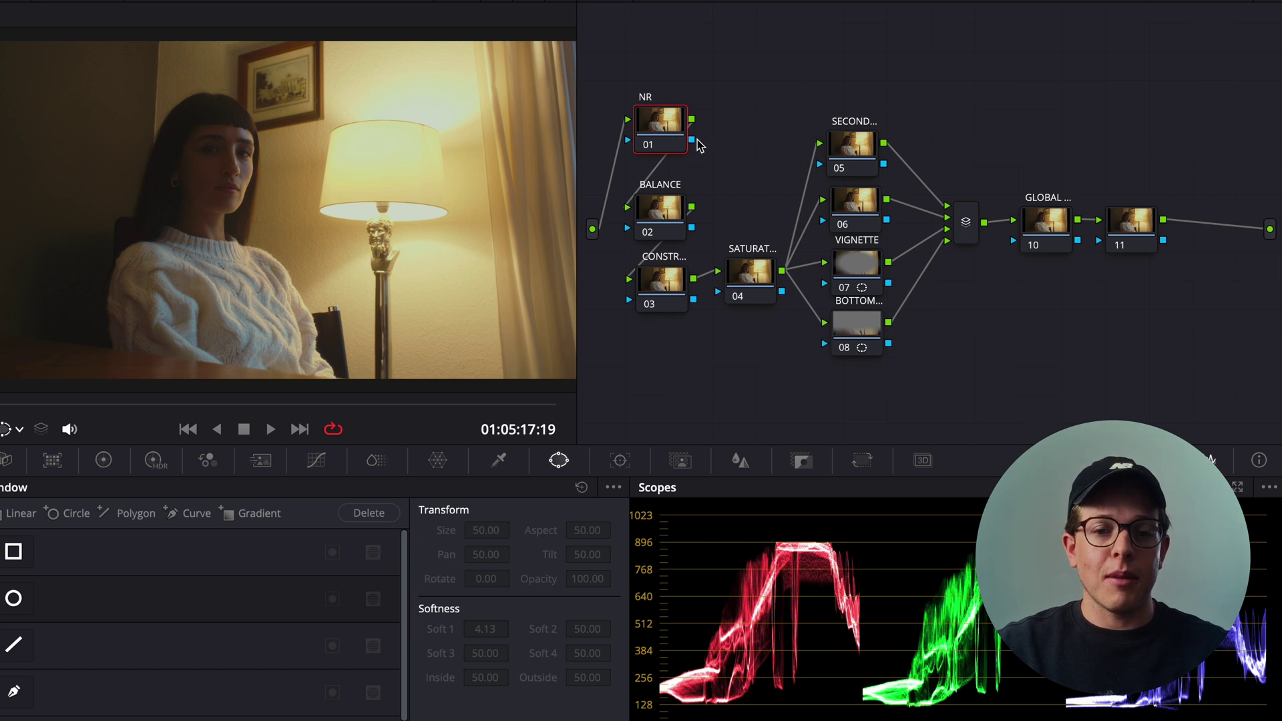
drag(660, 223, 660, 207)
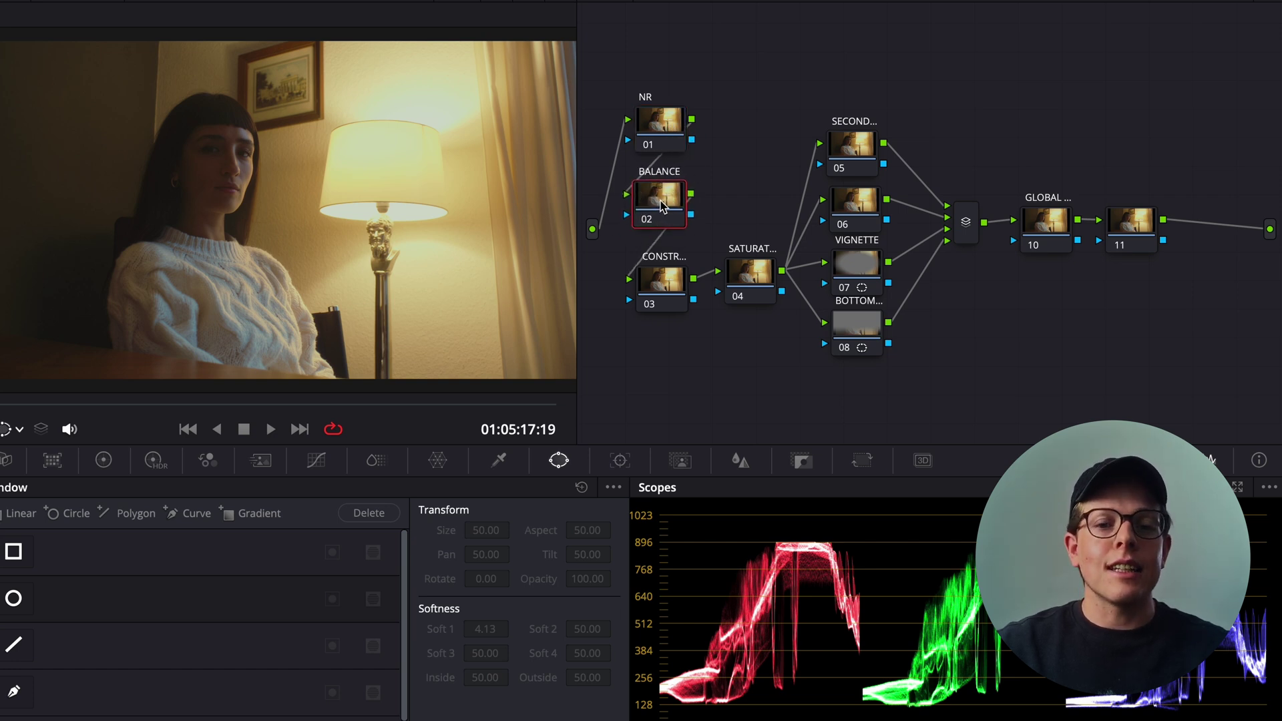
drag(666, 203, 672, 208)
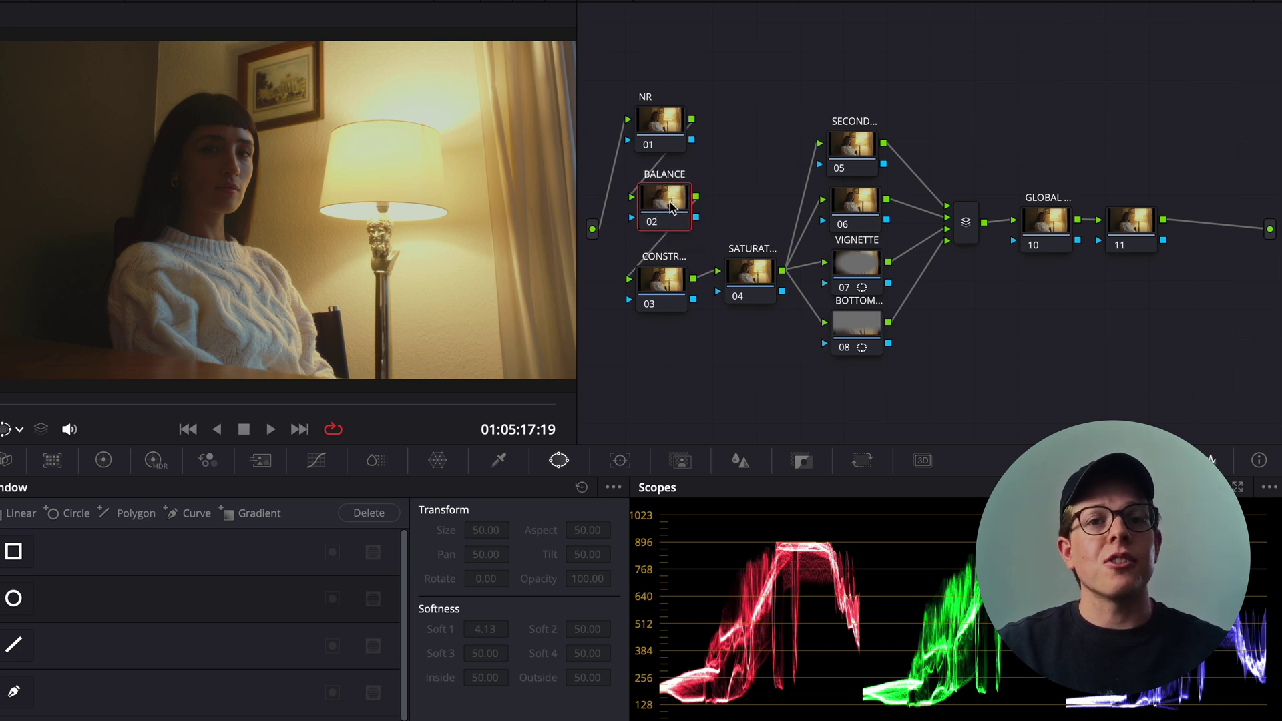
drag(668, 281, 673, 279)
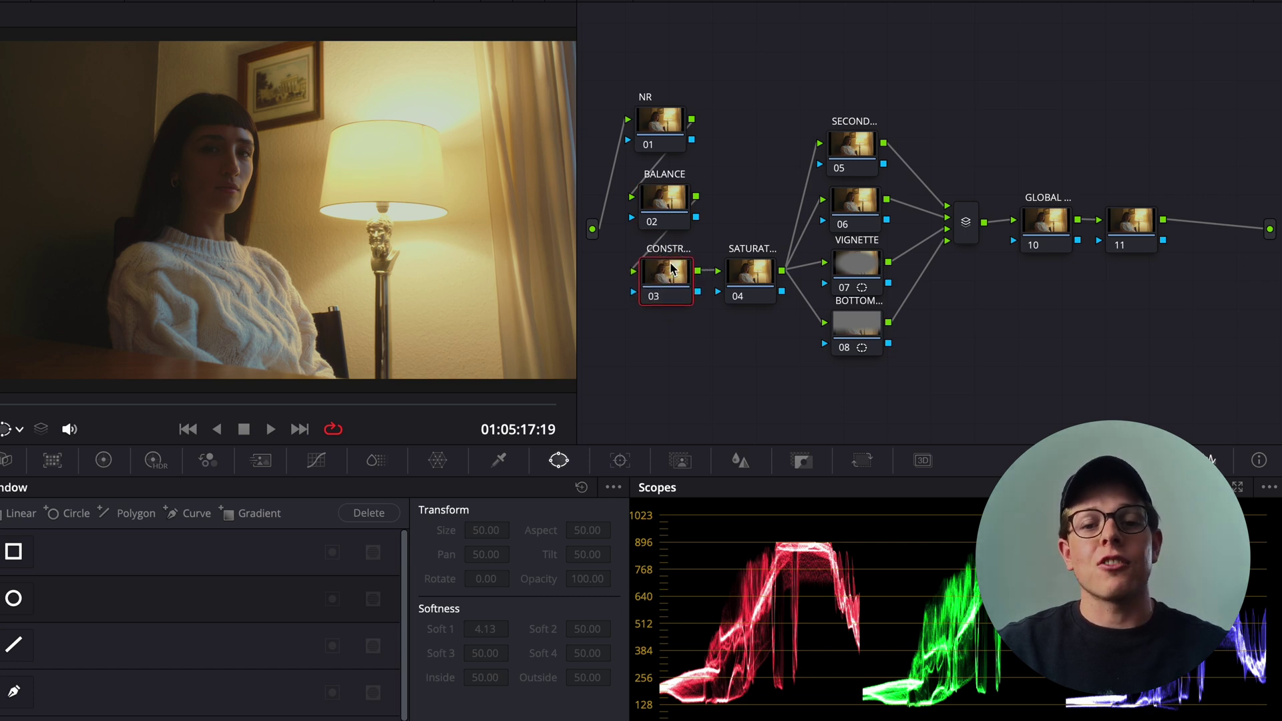
drag(668, 212, 665, 209)
drag(1157, 321, 667, 108)
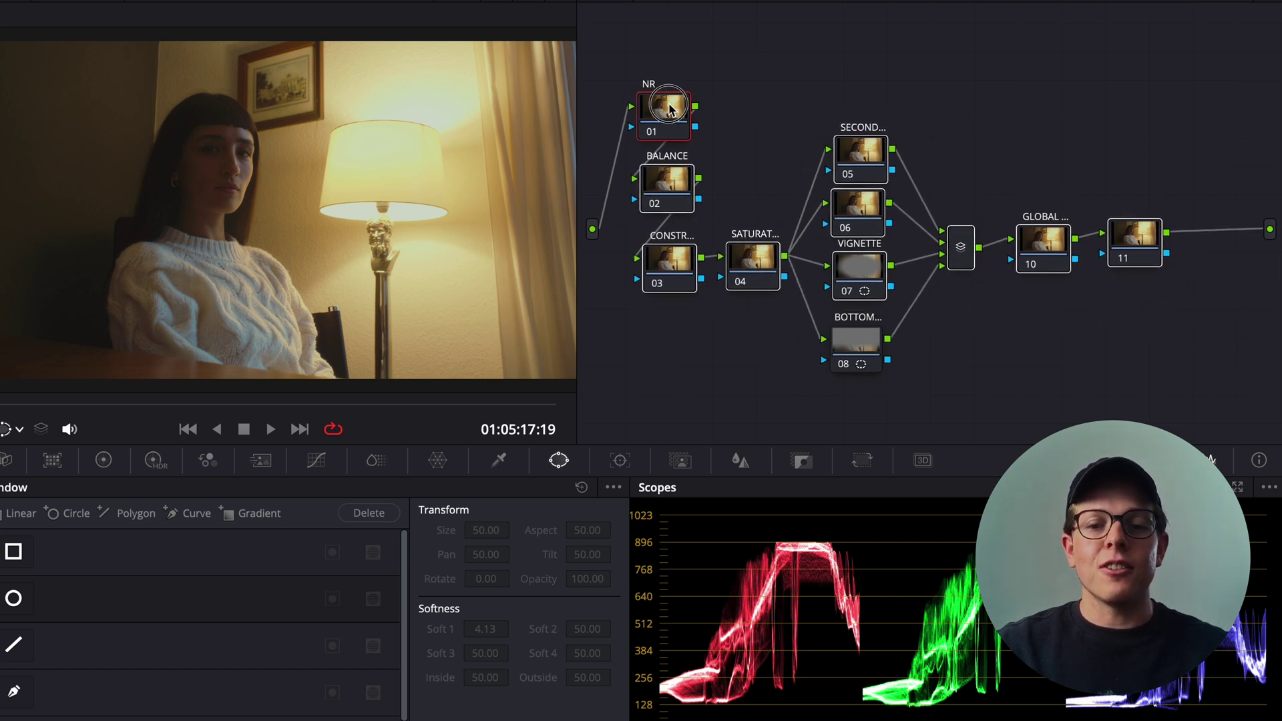
click(876, 91)
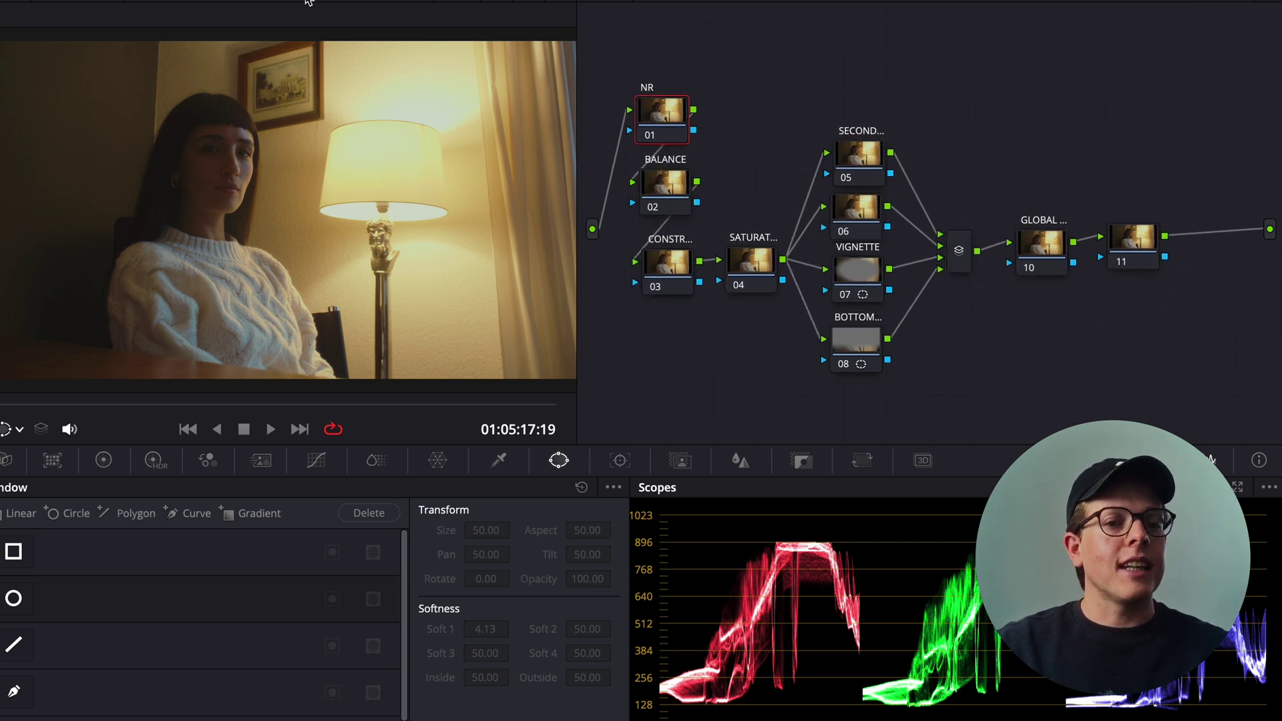
Open the PowerGrade 7 album in the gallery and grab a still of the current clip into it
click(320, 12)
click(40, 9)
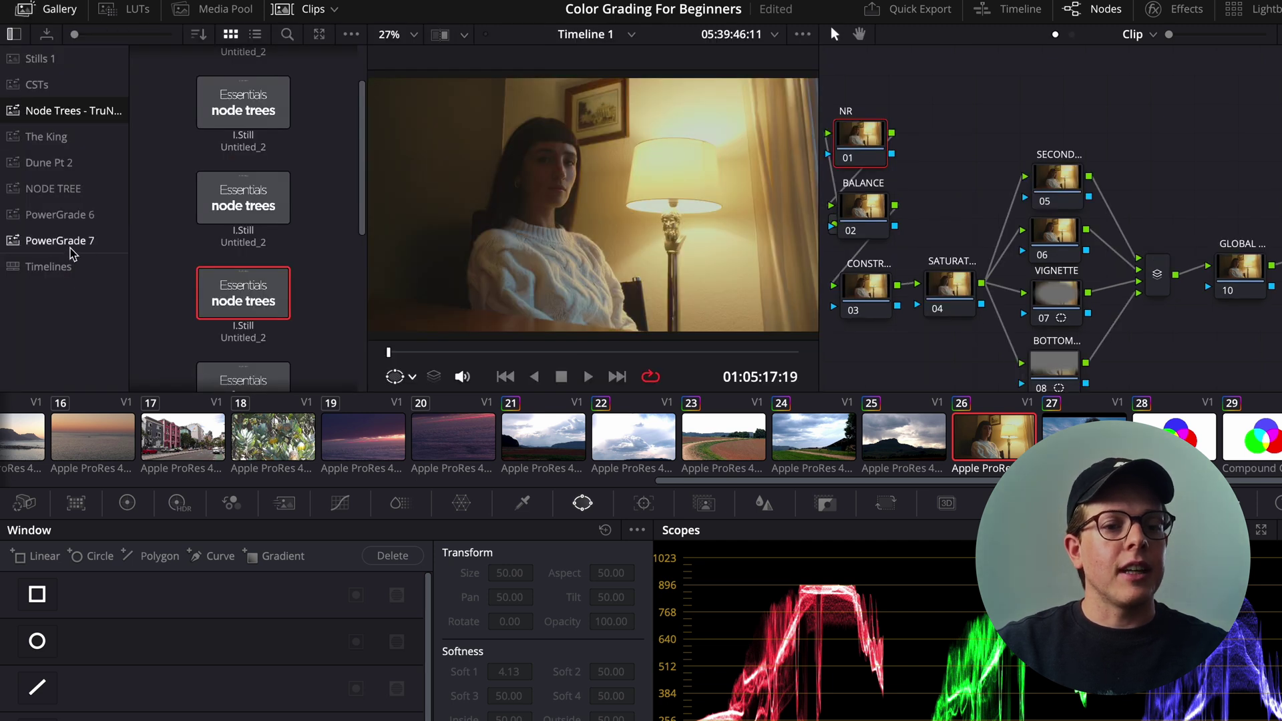
click(45, 243)
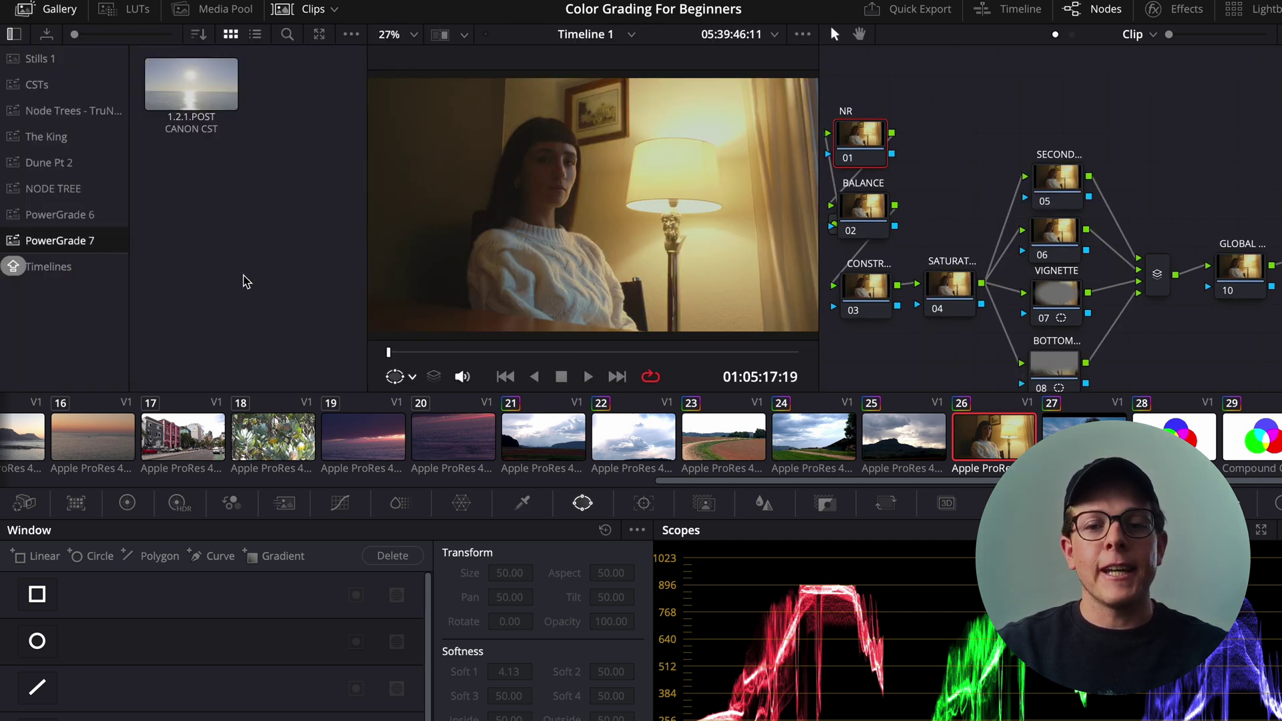
click(312, 10)
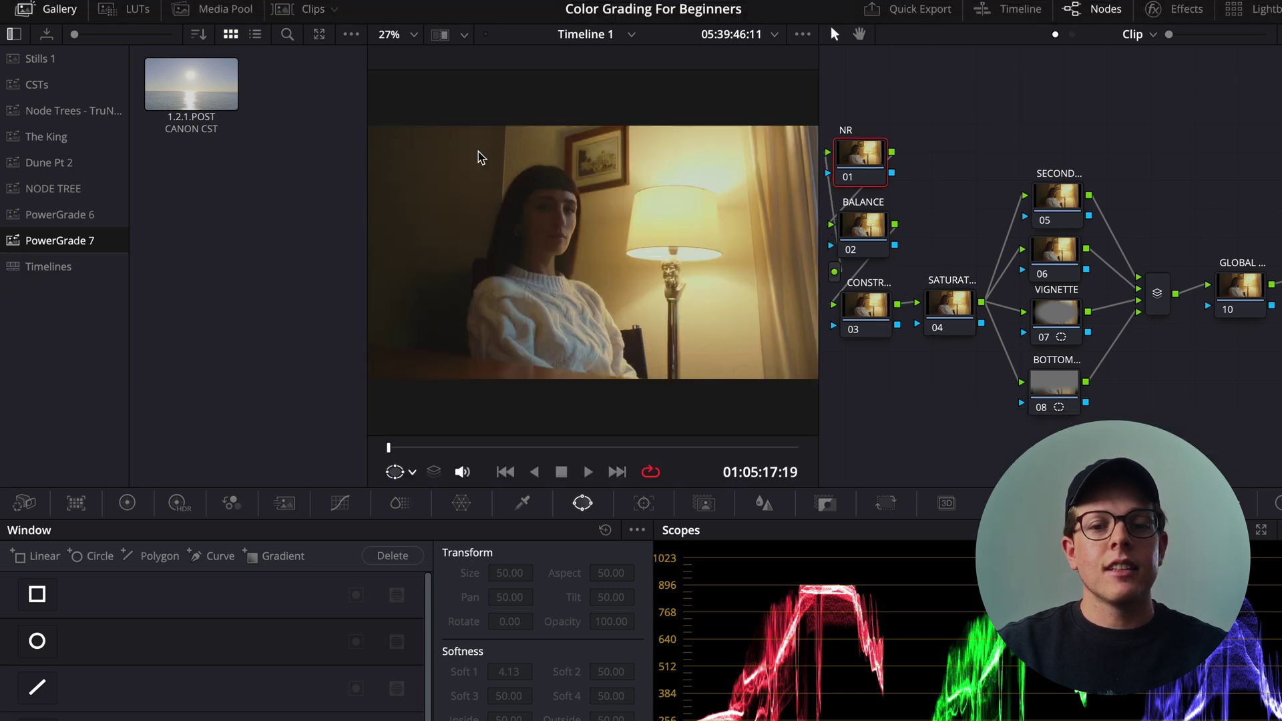
right_click(585, 195)
click(586, 195)
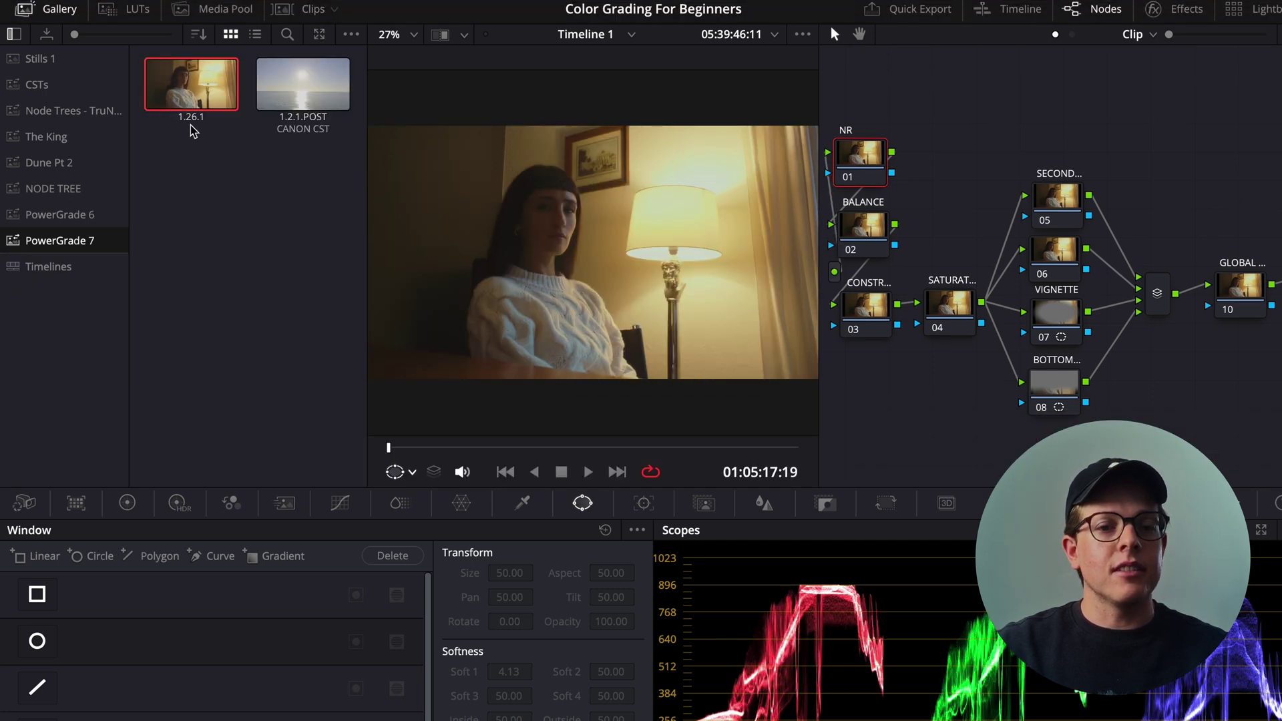
Reset the clip's grade to a single node, and apply the saved NODE TREE still to it
right_click(986, 398)
click(1030, 409)
mouse_move(1140, 348)
mouse_down()
mouse_move(962, 173)
mouse_move(991, 230)
mouse_up()
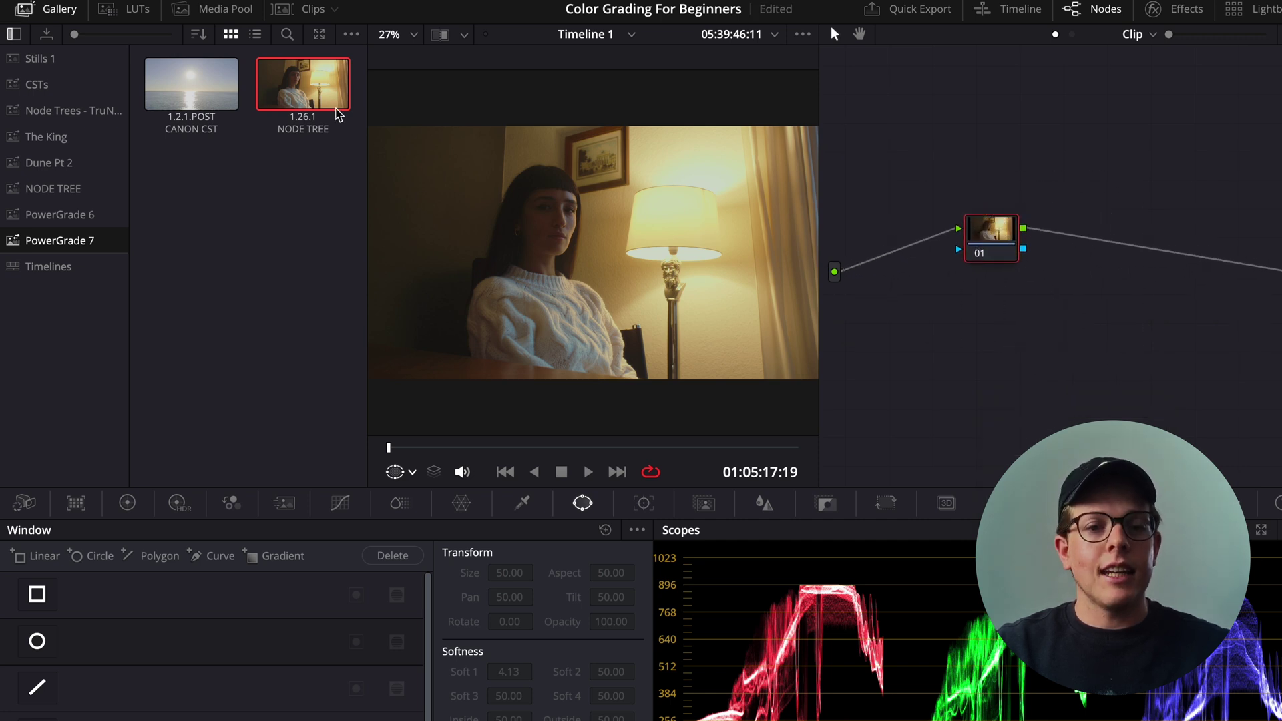
middle_click(312, 87)
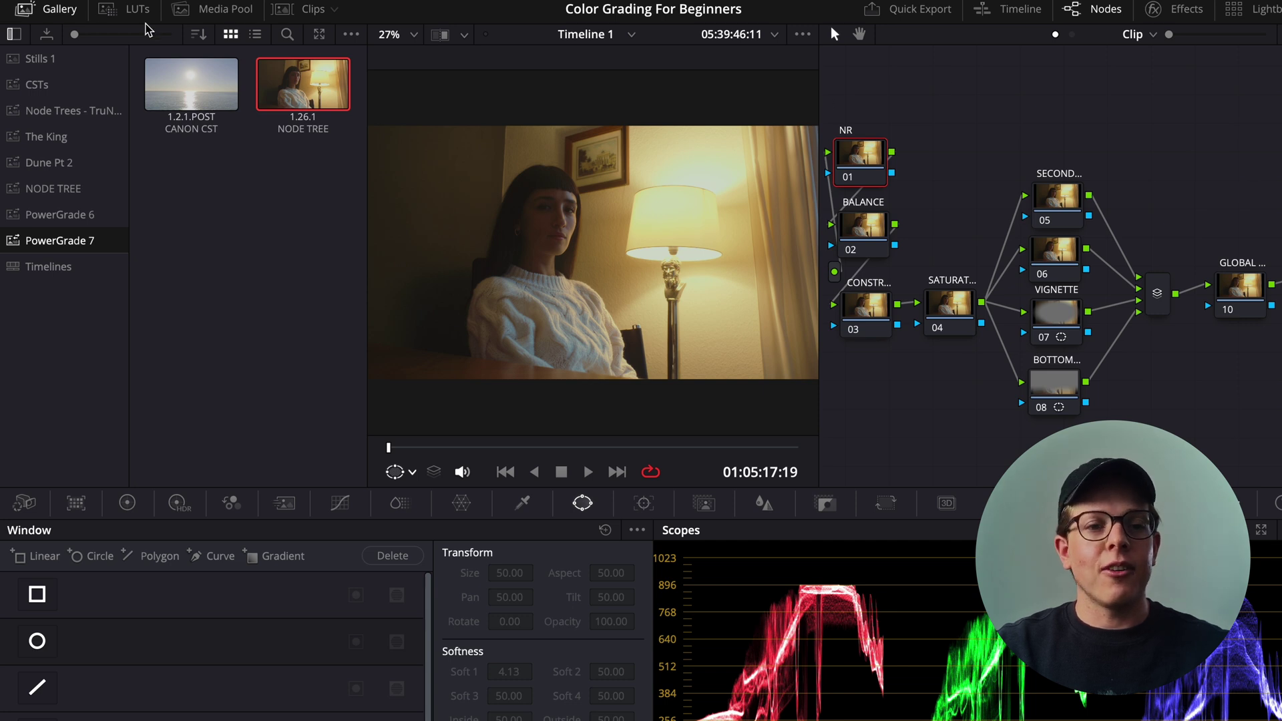
Try a primary color wheel adjustment on the VIGNETTE node with the gallery hidden, comparing the full-size image with the grade bypassed
click(24, 9)
click(1067, 329)
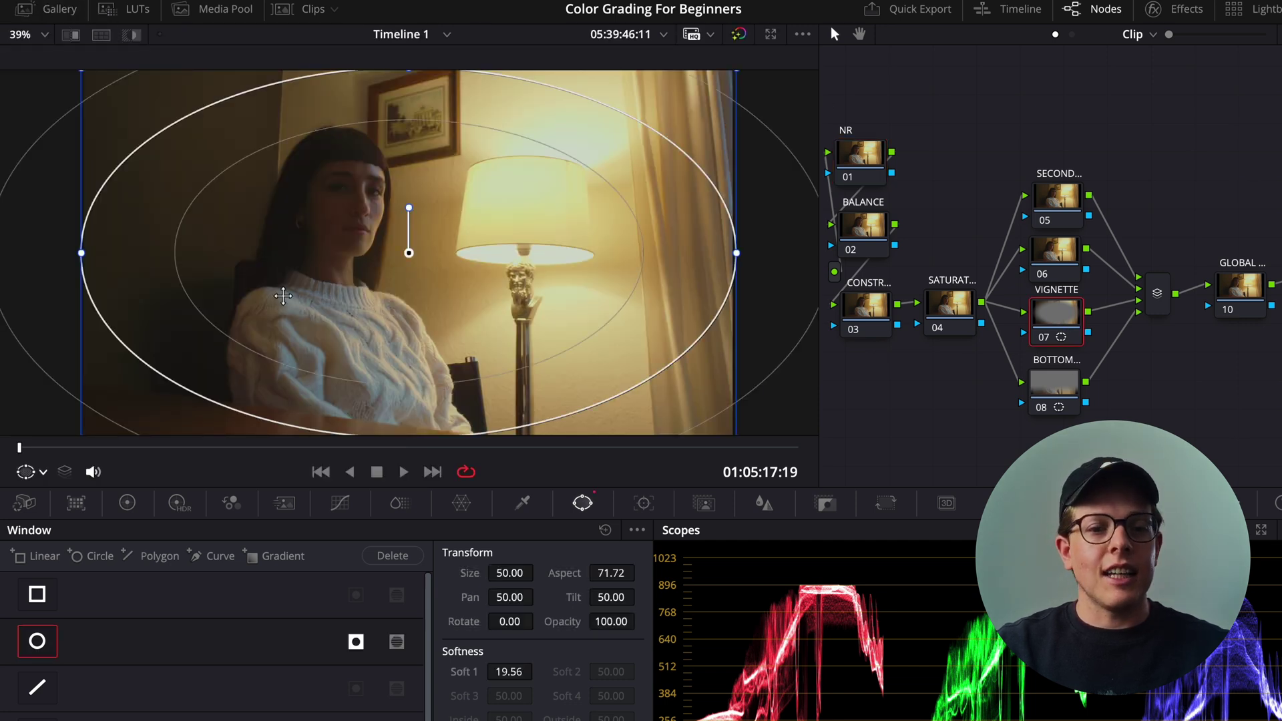
click(129, 504)
drag(402, 681, 216, 705)
key(super+f)
key(super+d)
key(super+d)
key(super+f)
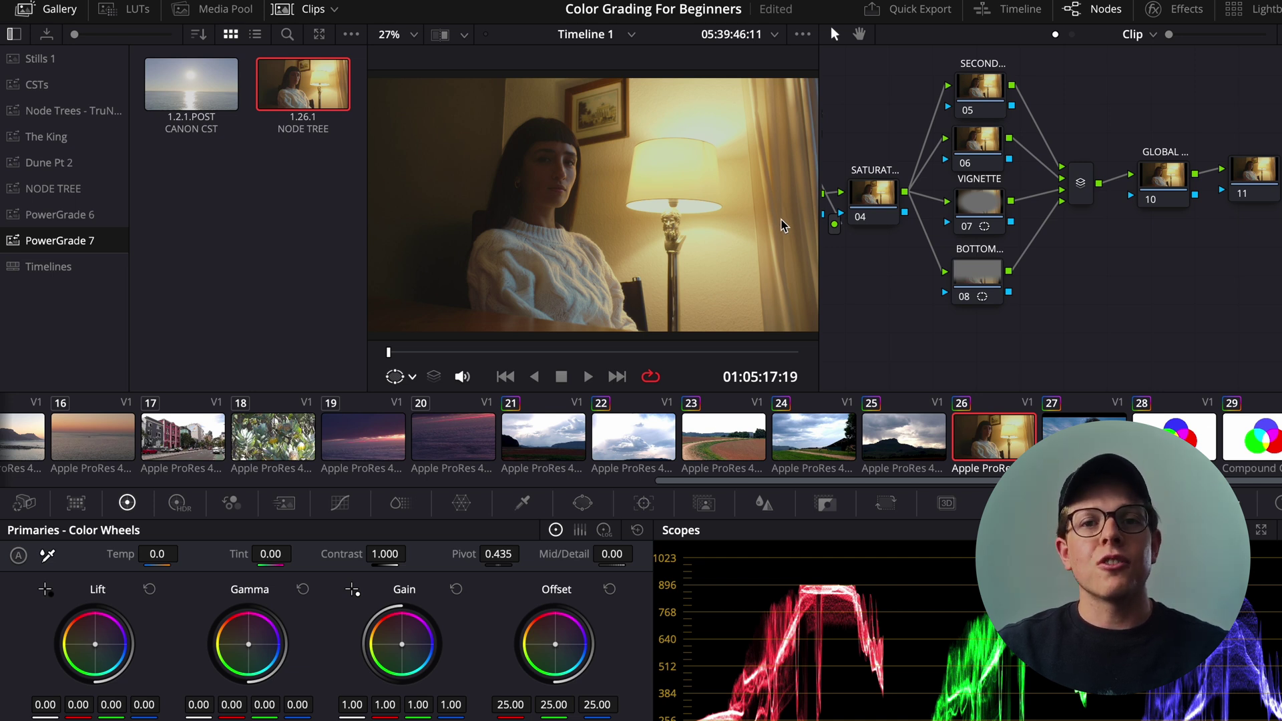
Select the VIGNETTE node and nudge it slightly up in the parallel column
click(978, 201)
drag(978, 199, 970, 194)
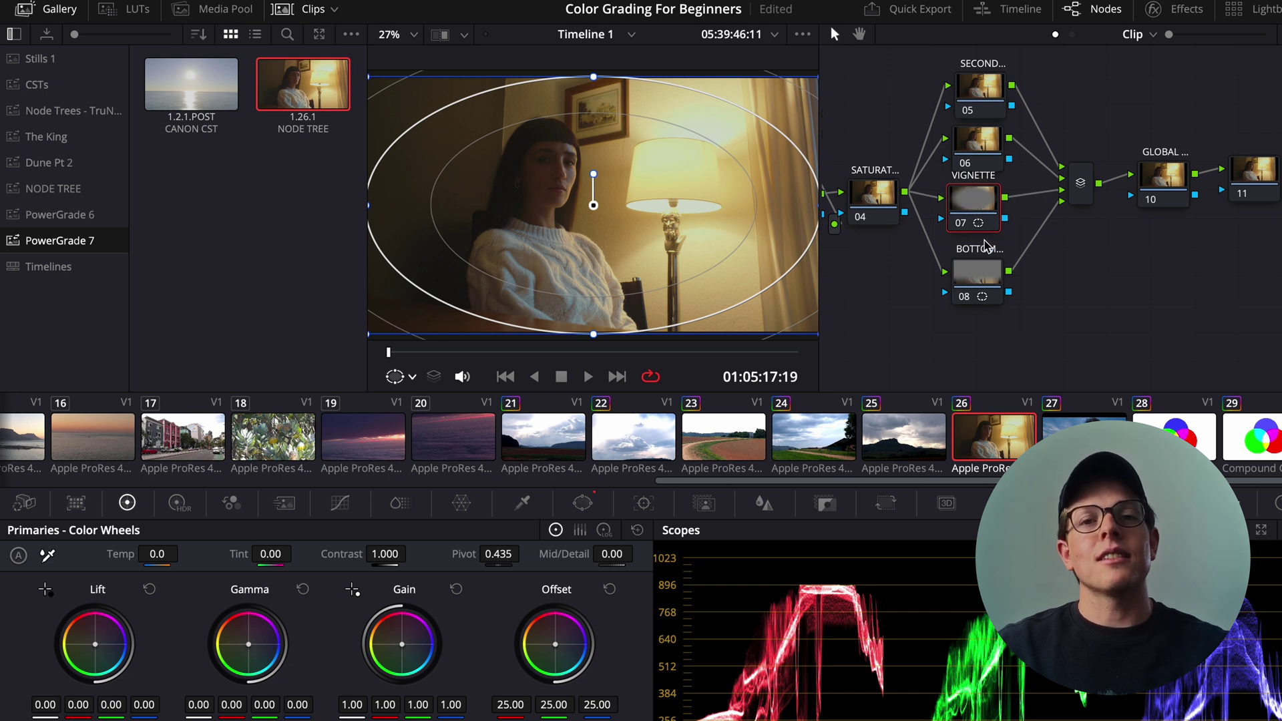